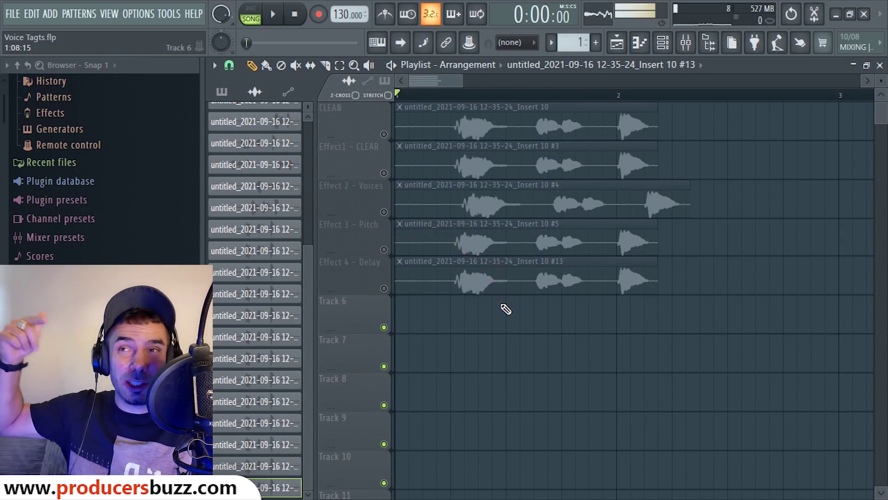
Listen to the CLEAN voice track by itself, and compare it with only the Effect1 - CLEAR track playing.
click(384, 134)
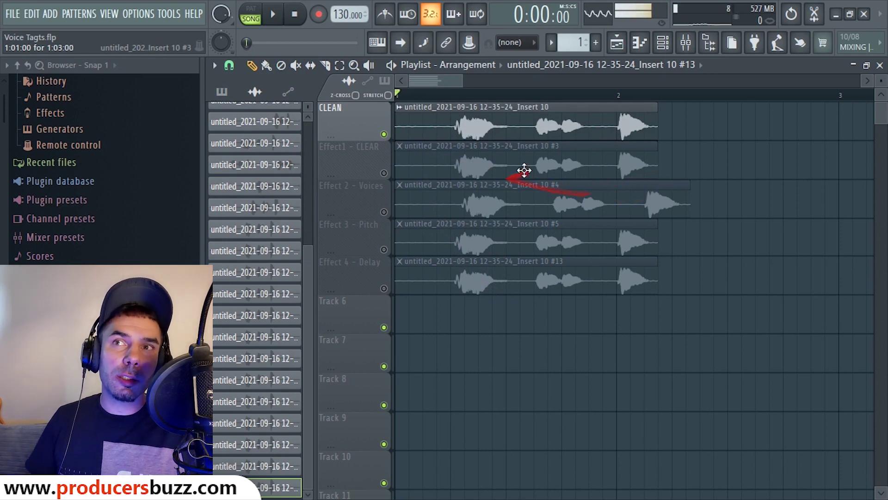
key(space)
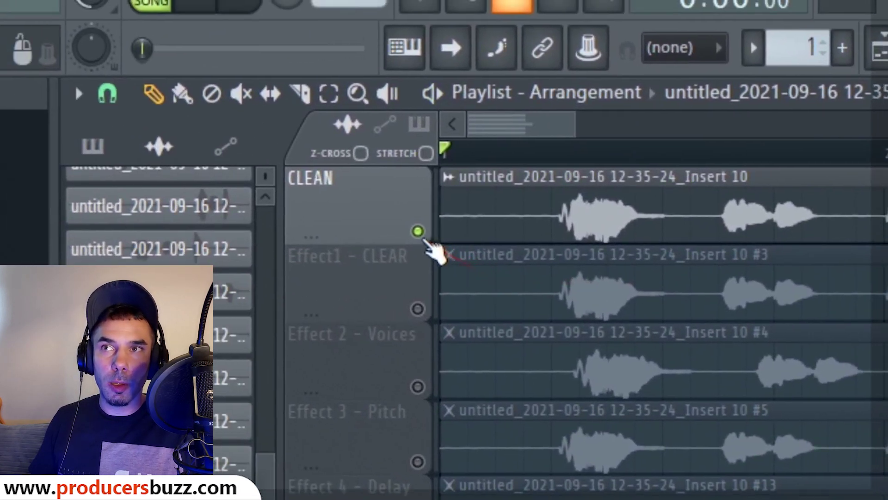
click(215, 197)
click(216, 275)
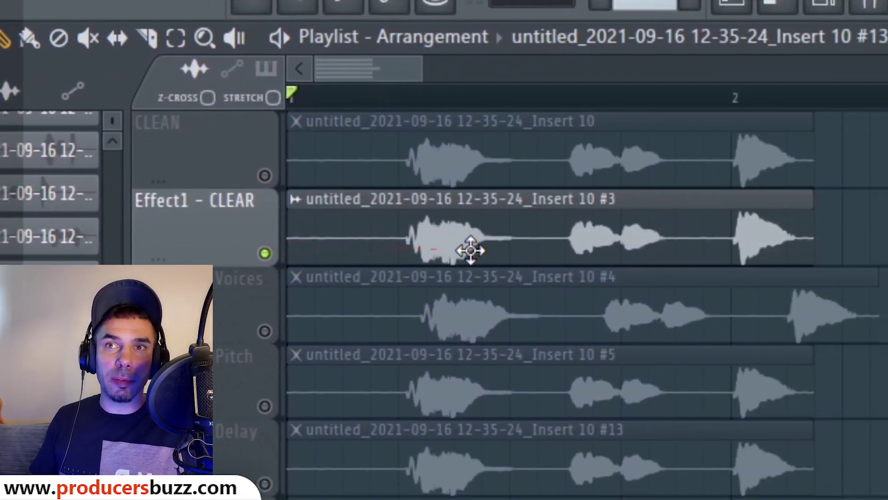
key(space)
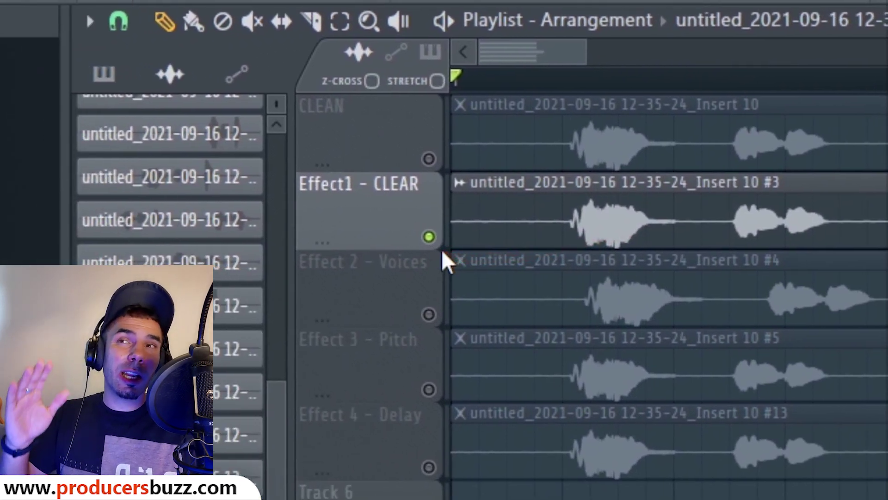
Audition the Effect 2 - Voices, Effect 3 - Pitch and Effect 4 - Delay tracks one at a time with all others muted.
click(354, 231)
click(354, 308)
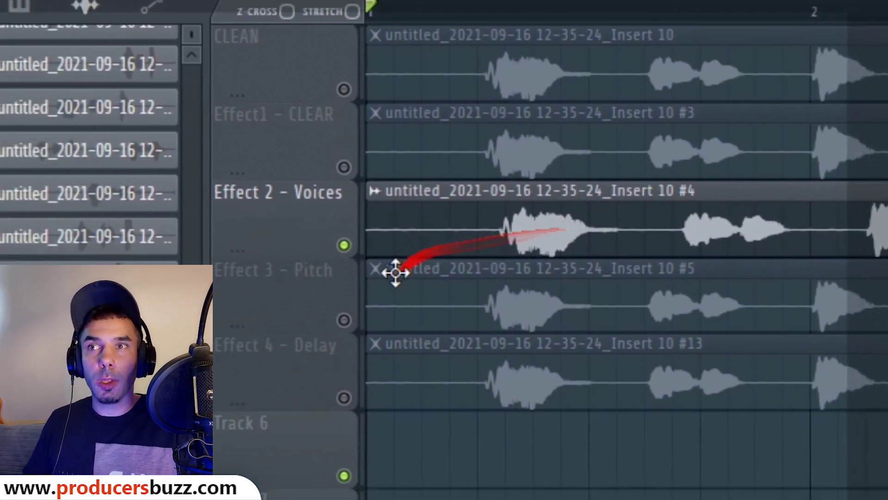
click(219, 343)
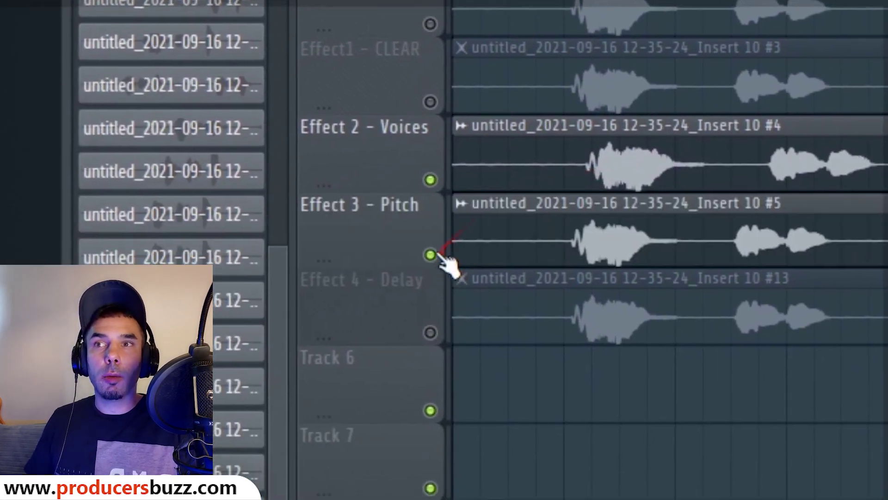
click(219, 268)
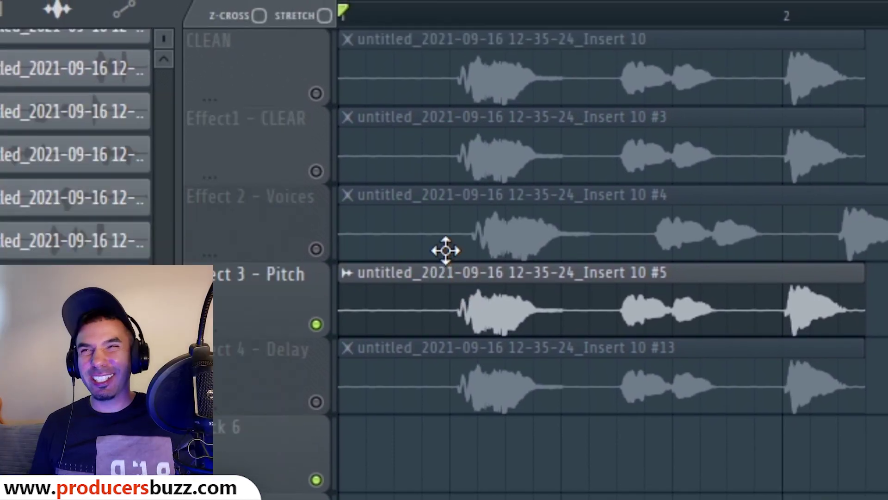
key(space)
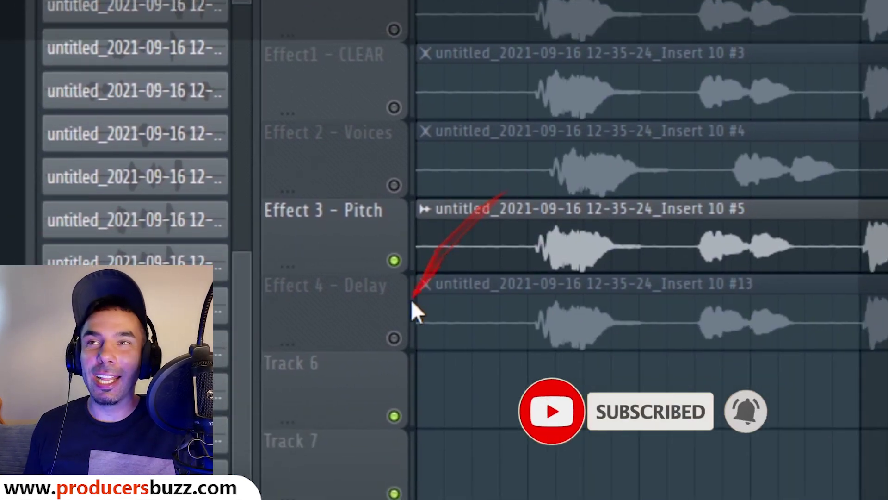
click(318, 401)
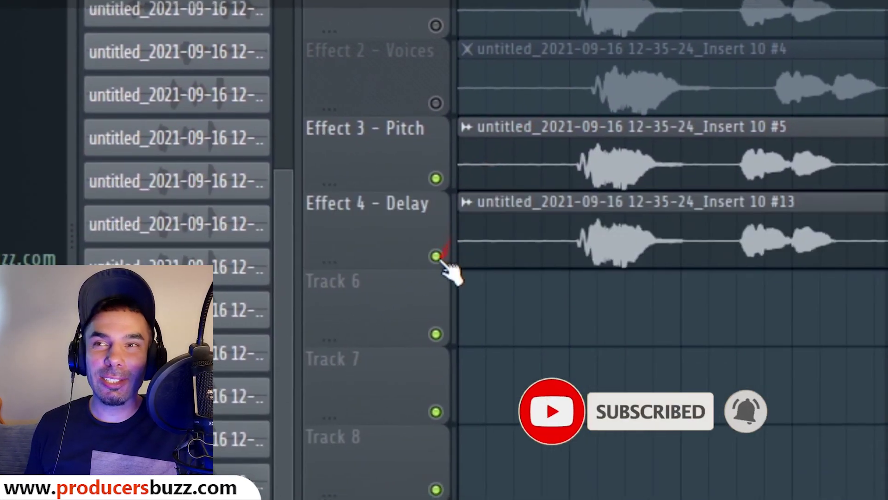
click(436, 178)
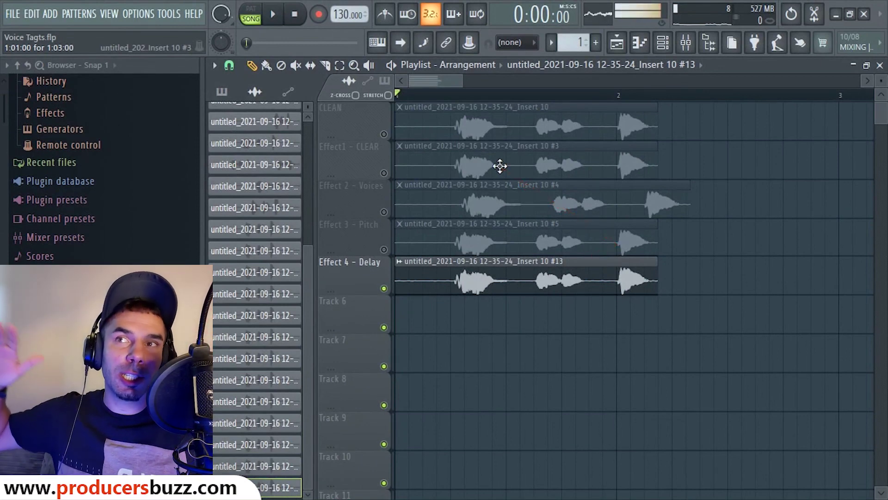
Unmute all five voice tracks, and mute every one of them again except Effect1 - CLEAR.
click(383, 134)
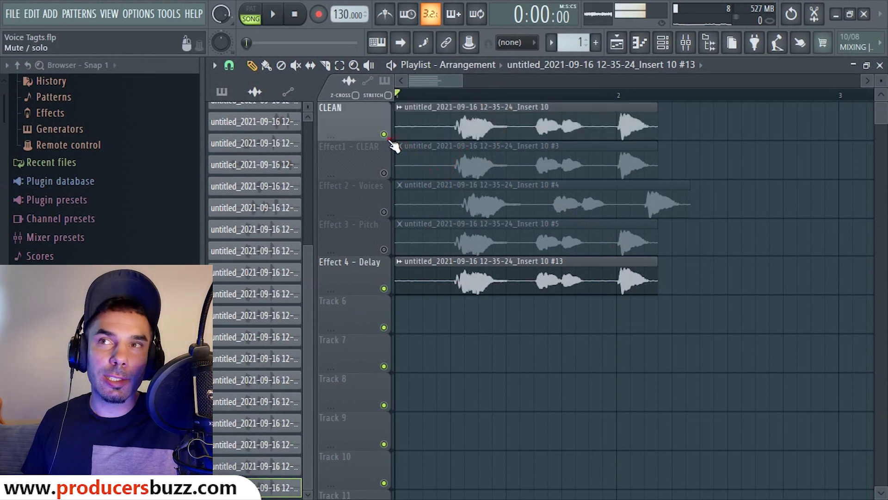
click(384, 173)
click(384, 212)
click(383, 249)
click(384, 288)
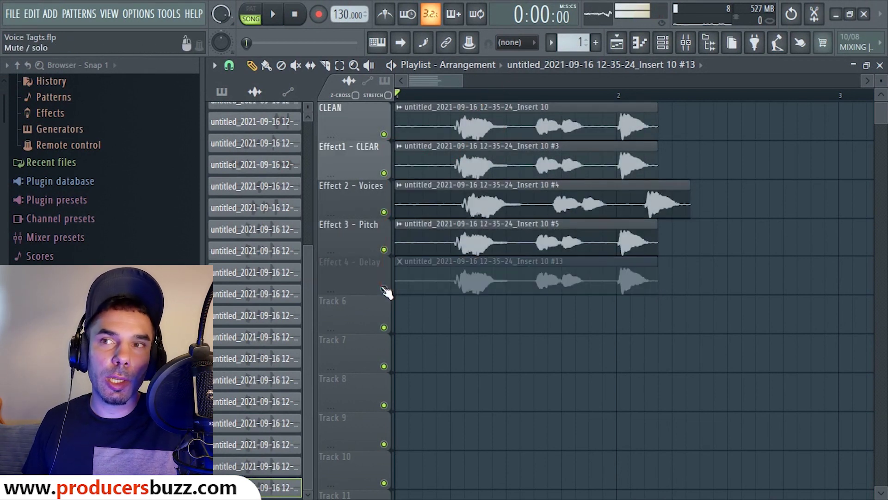
click(384, 288)
click(384, 135)
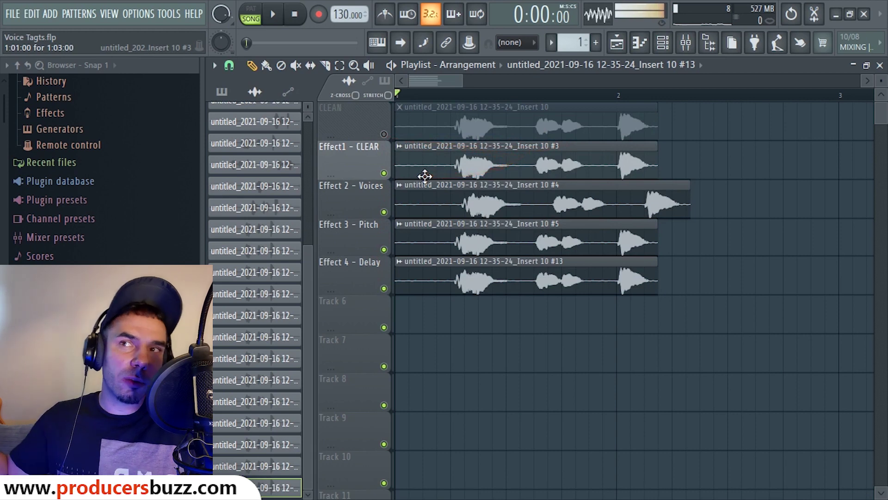
drag(395, 220, 391, 298)
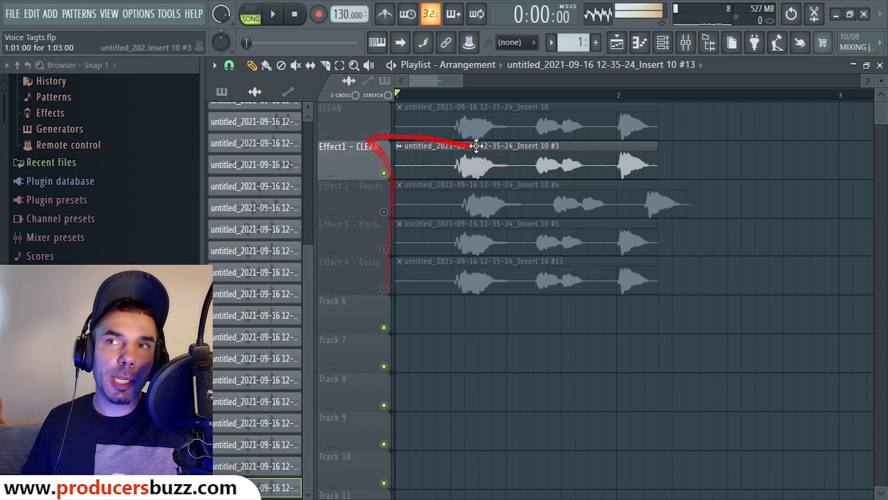
Check the channel settings of the Effect1 - CLEAR clip for its mixer track assignment and play the clip back.
double_click(534, 162)
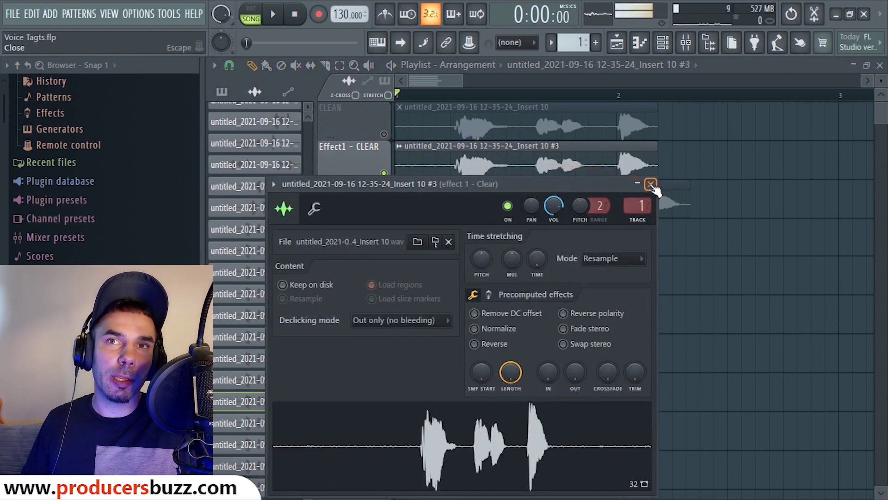
click(651, 184)
key(space)
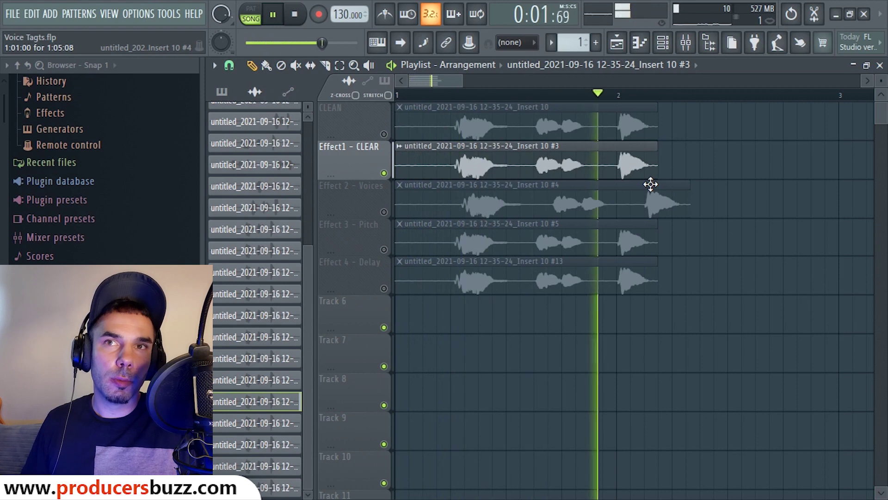
key(space)
Open the mixer, widen the browser, and bypass Fruity parametric EQ, Fruity parametric EQ 2 and Panagement 2 on effect 1 - Clear.
click(686, 42)
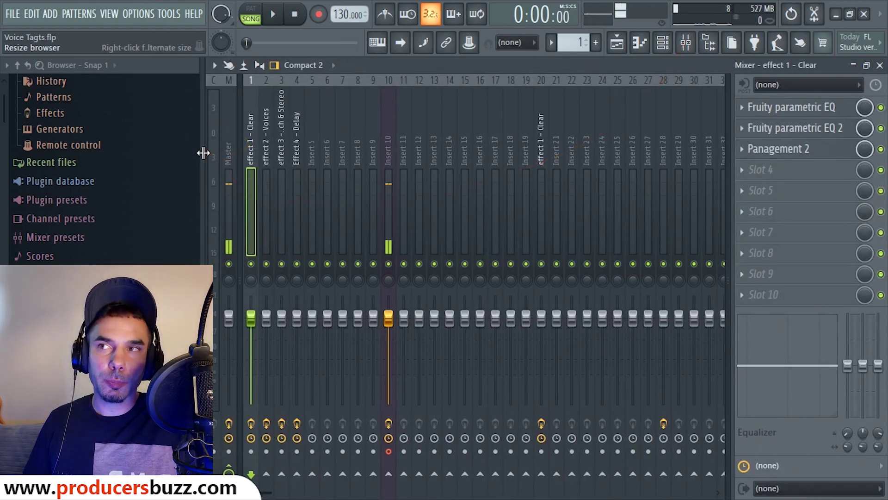
drag(203, 151, 275, 151)
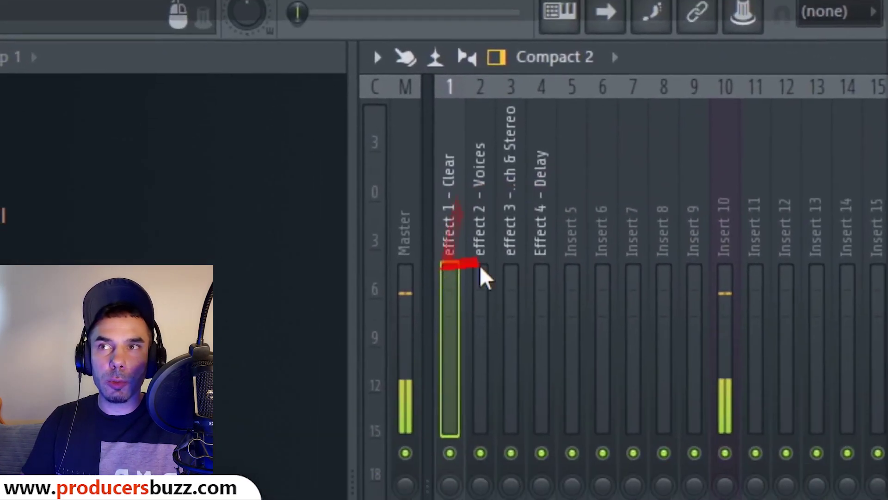
drag(480, 265, 482, 249)
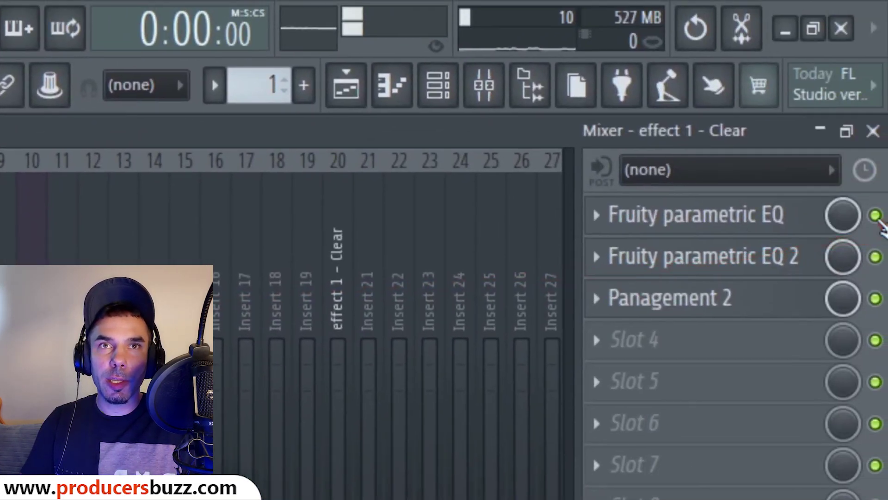
click(875, 209)
click(875, 251)
click(875, 293)
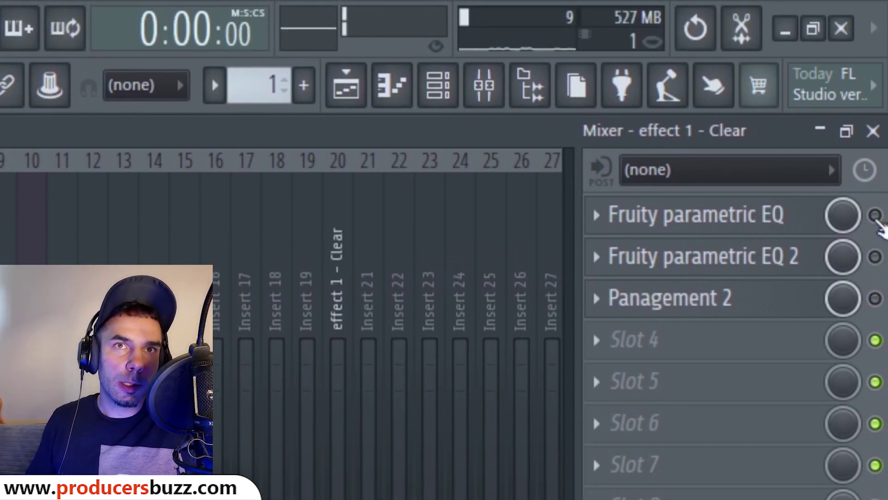
Turn Fruity parametric EQ back on for the effect 1 - Clear mixer track and load its Phone preset.
click(596, 218)
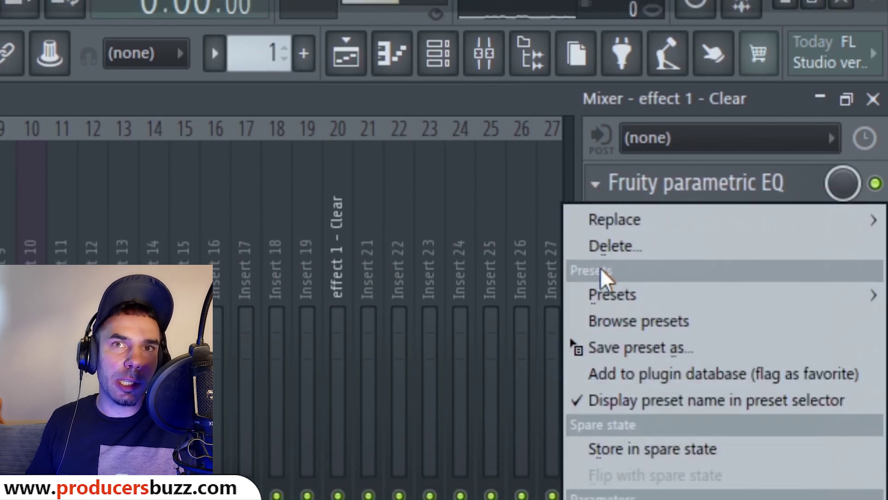
mouse_move(605, 285)
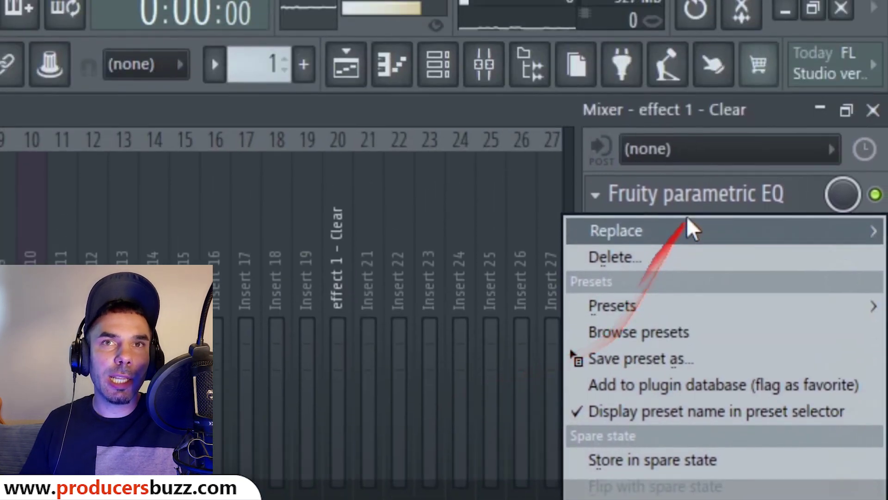
click(706, 204)
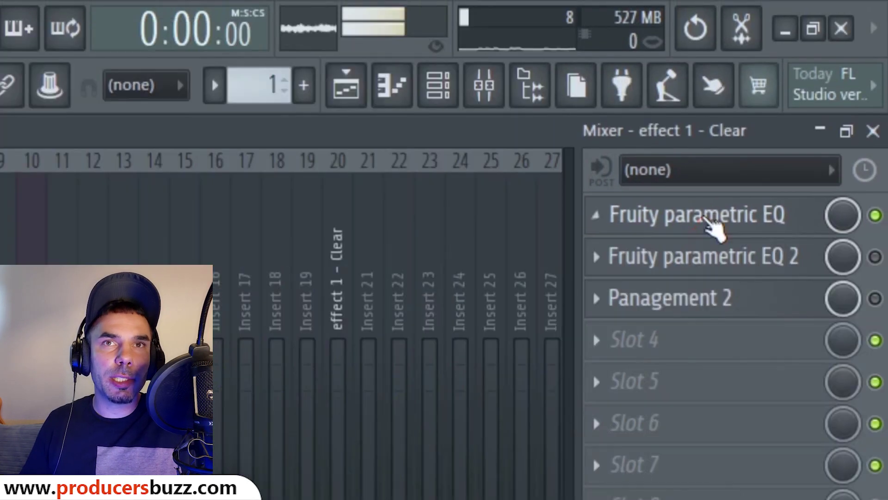
click(706, 204)
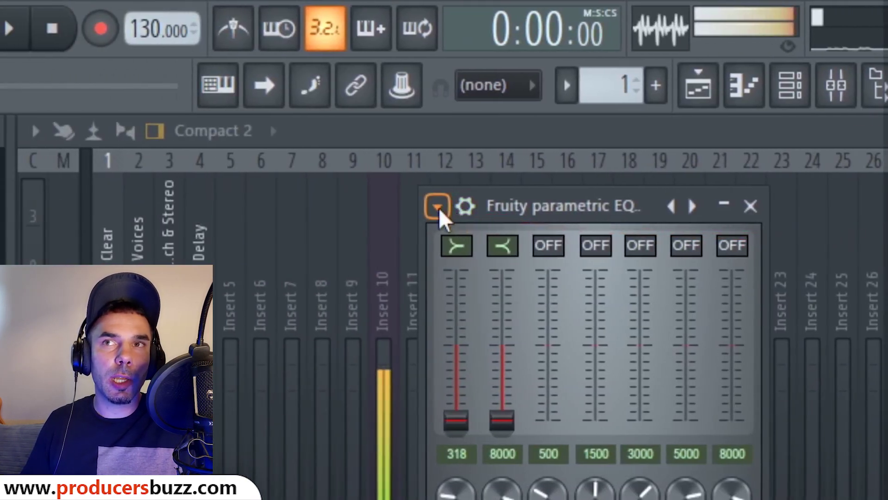
click(386, 207)
mouse_move(422, 314)
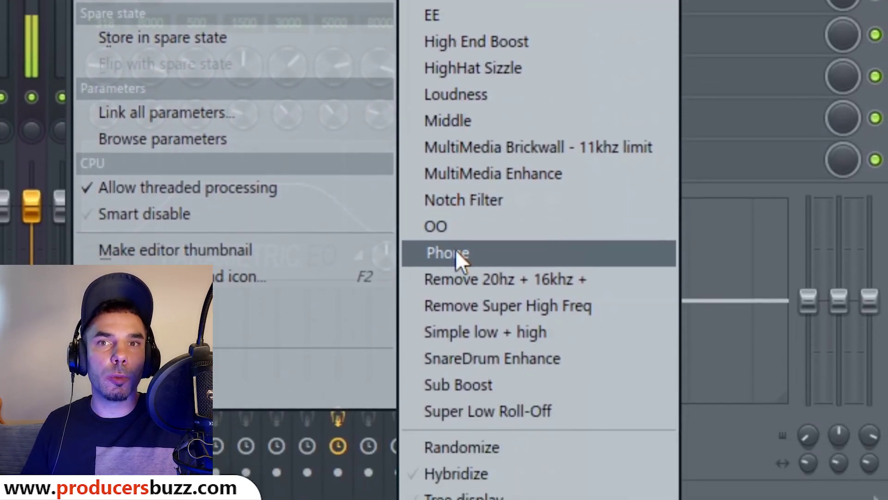
click(456, 249)
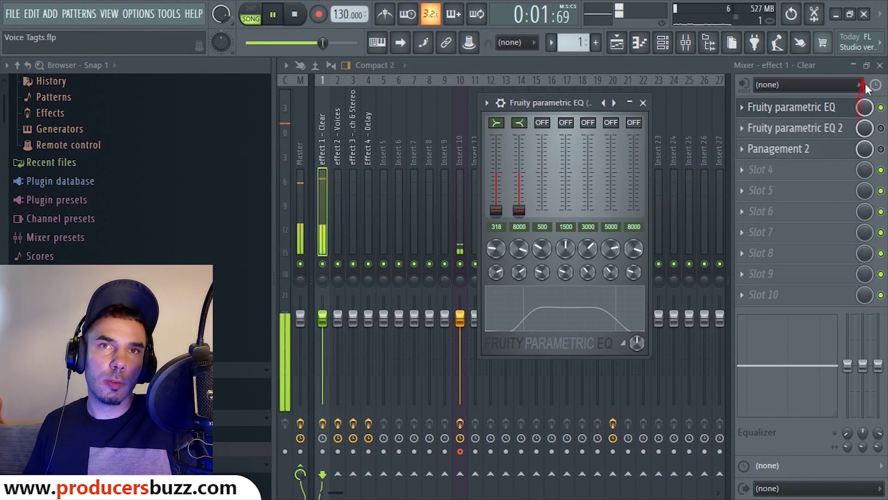
Enable Fruity parametric EQ 2 and boost bands 4 to 7, with band 5 near 1335 Hz and the highest peak on band 6 near 2896 Hz.
click(880, 129)
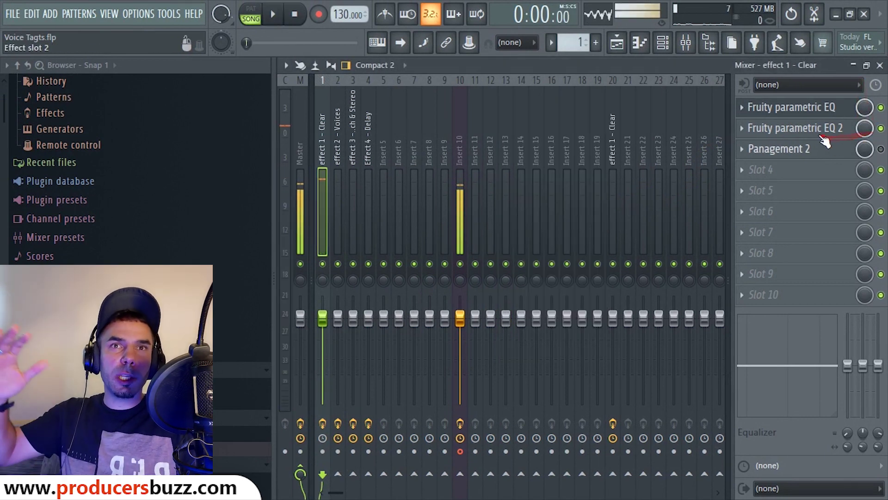
click(824, 137)
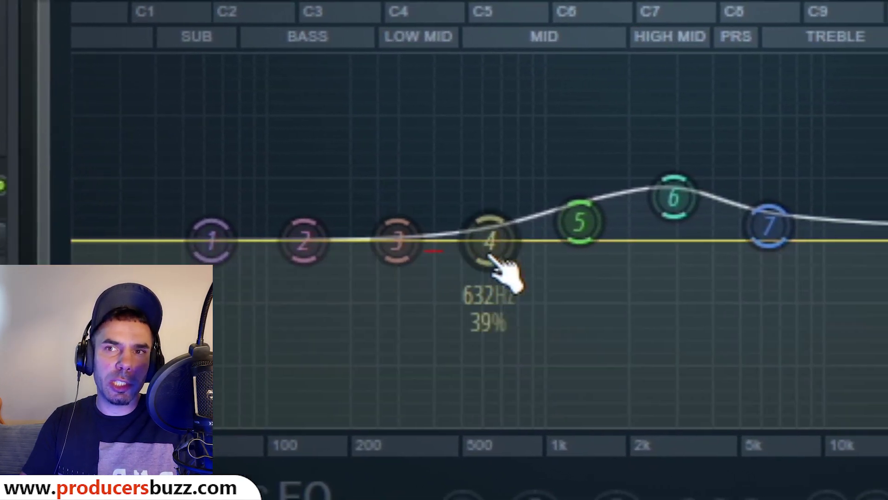
drag(448, 250, 446, 246)
click(533, 219)
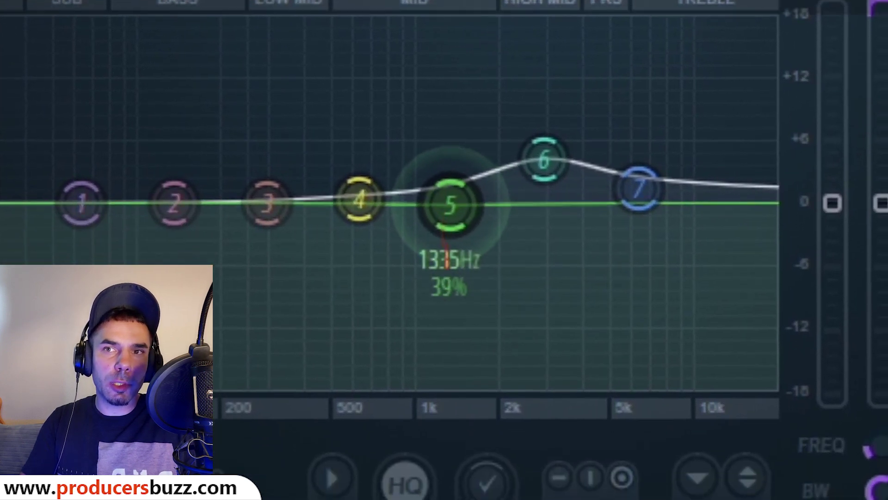
drag(450, 205, 451, 183)
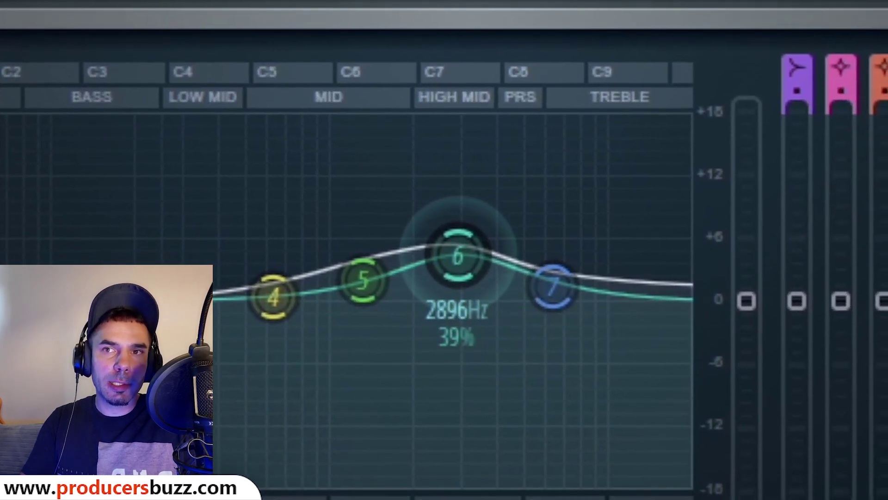
mouse_move(553, 287)
mouse_down()
mouse_move(559, 284)
mouse_move(548, 279)
mouse_up()
drag(476, 268, 465, 277)
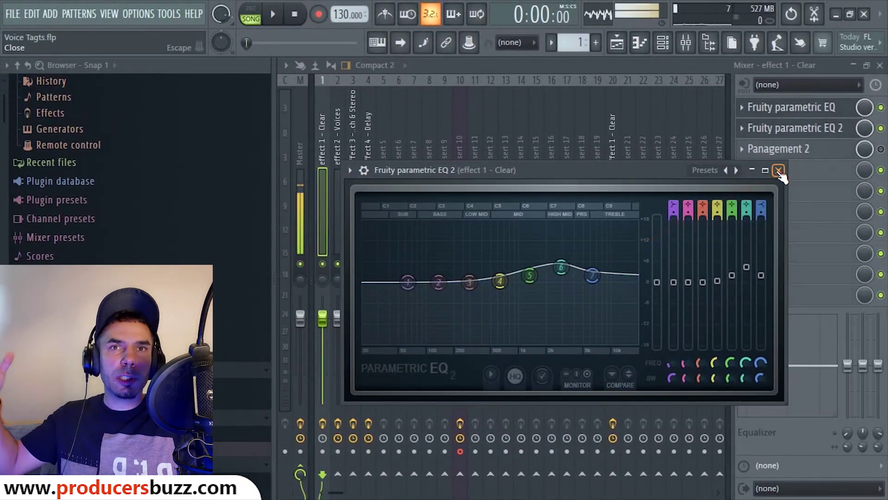
click(779, 171)
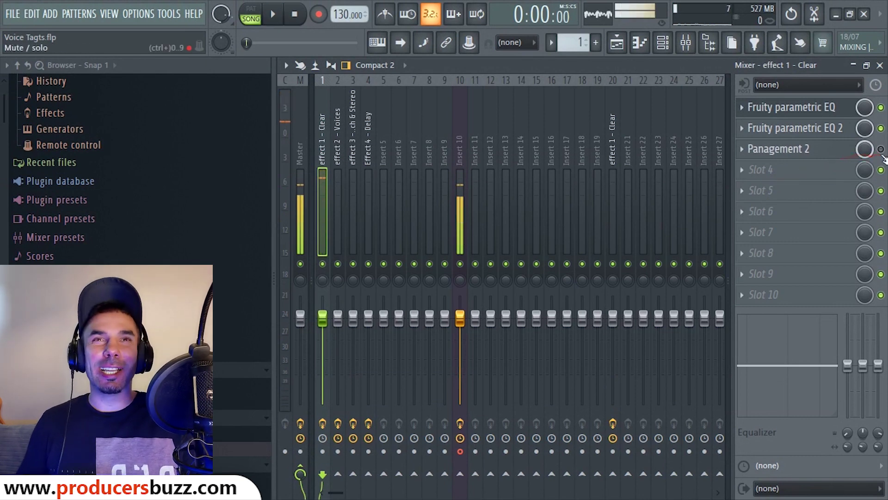
Enable Panagement 2 on the effect 1 - Clear track, bring its whole window into view and play the vocal through it.
click(827, 153)
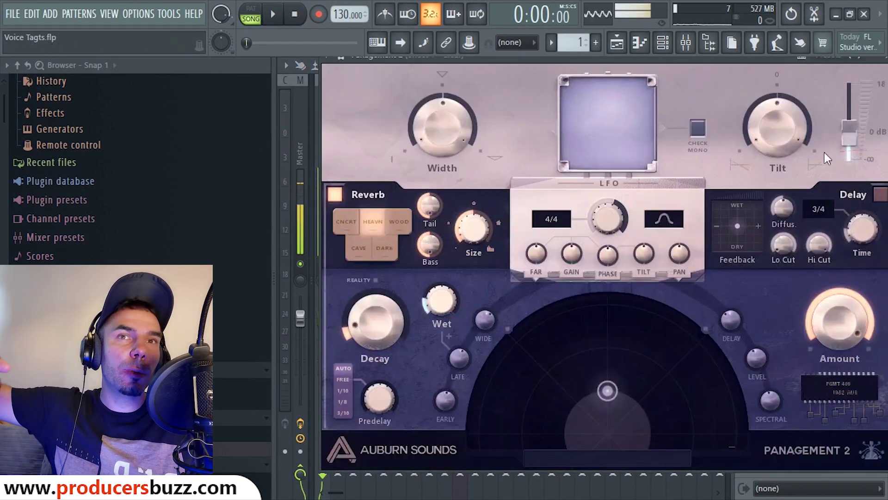
drag(671, 66, 617, 77)
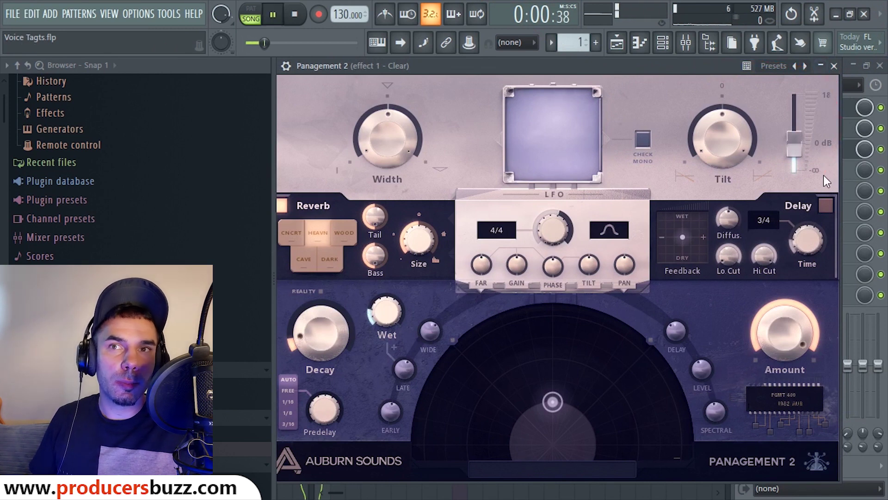
key(space)
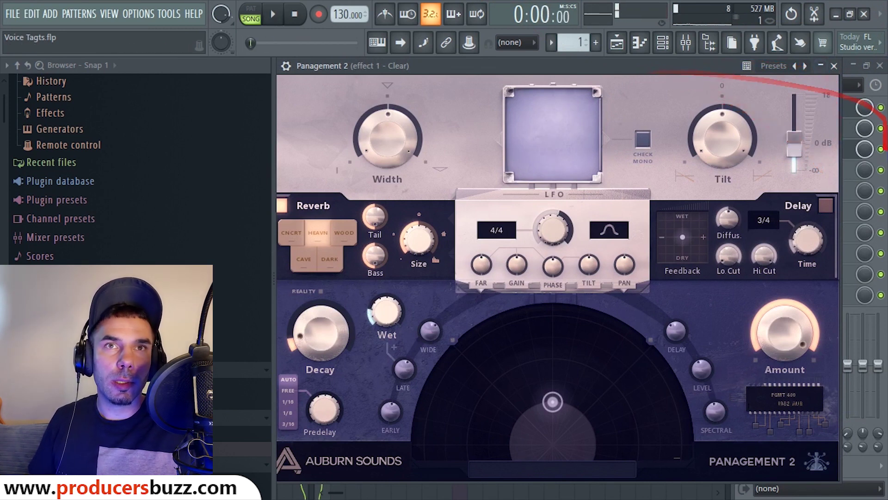
Compare the effect 1 - Clear vocal with Panagement 2 bypassed and enabled, keeping the plugin's window fully in view.
click(881, 150)
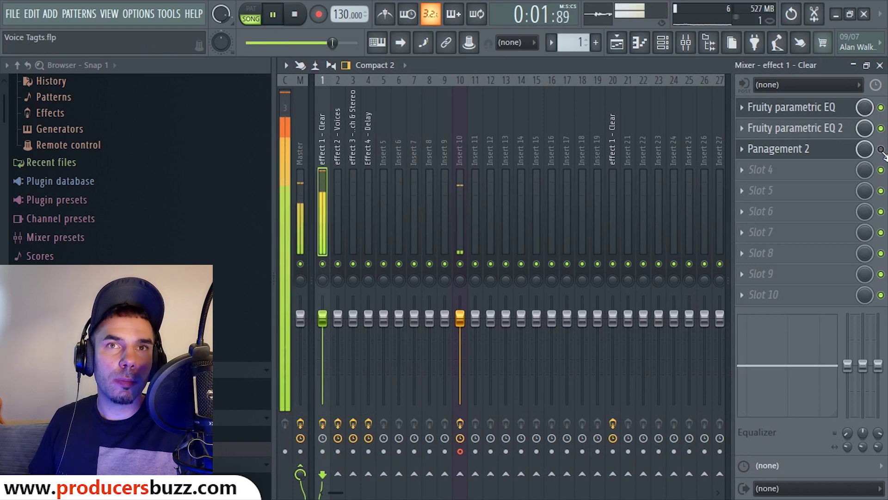
key(space)
click(833, 150)
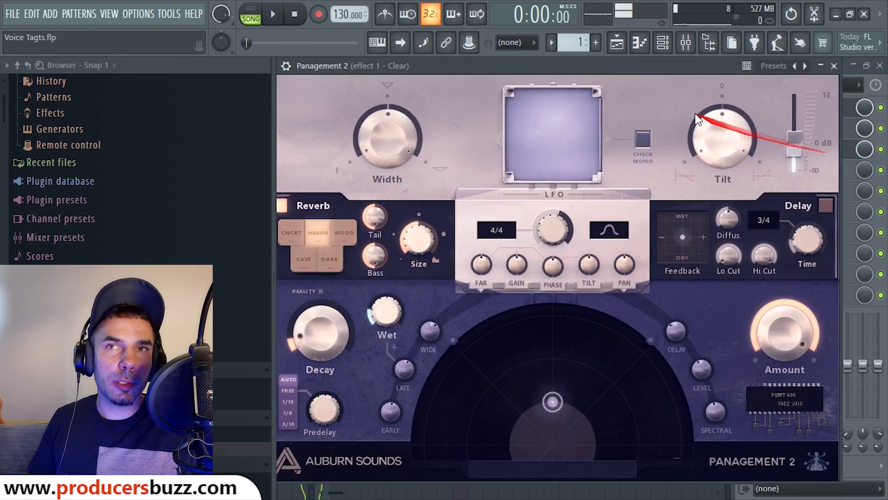
key(space)
drag(581, 65, 602, 64)
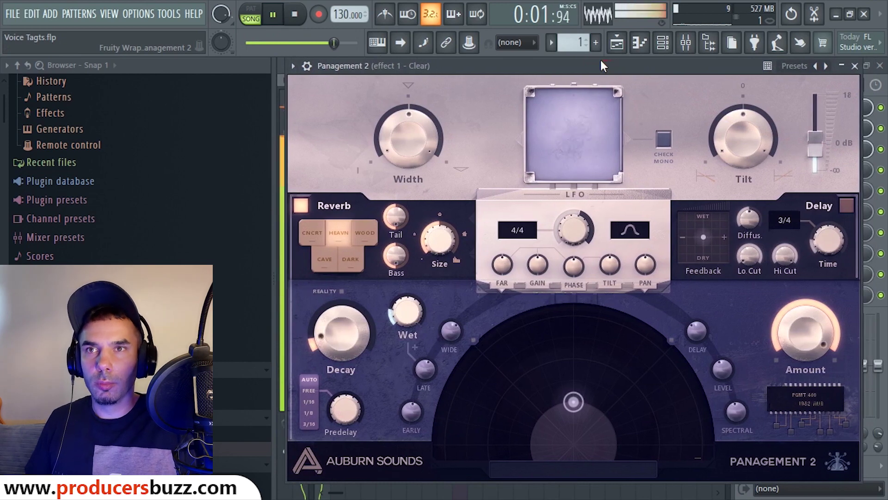
key(space)
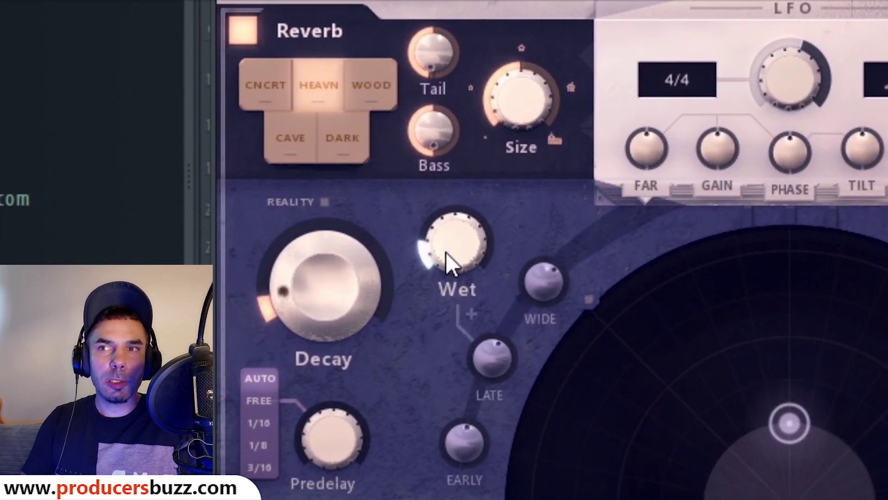
Set the reverb decay of Panagement 2 on effect 1 - Clear to 28.50%.
drag(446, 252, 413, 349)
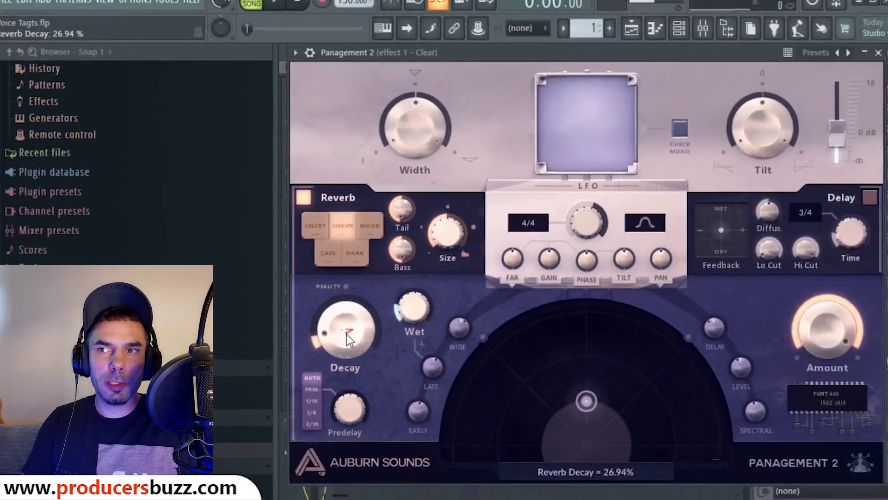
scroll(444, 254, up, 1)
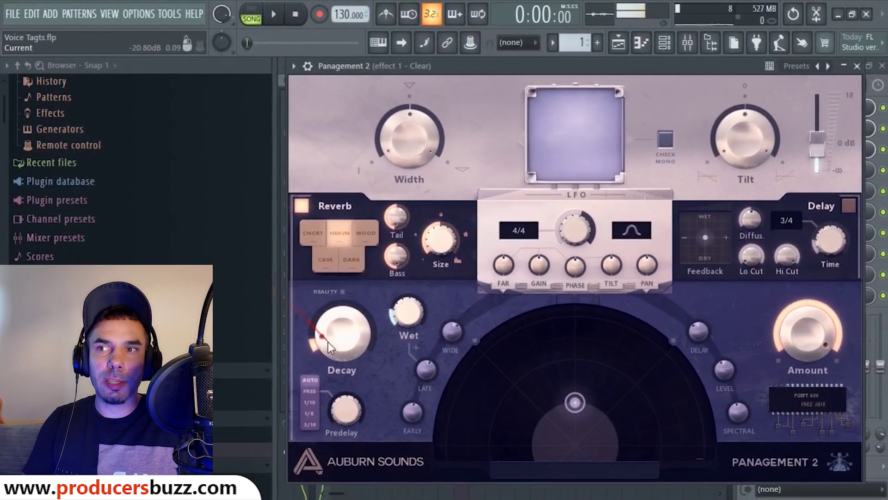
drag(326, 343, 328, 338)
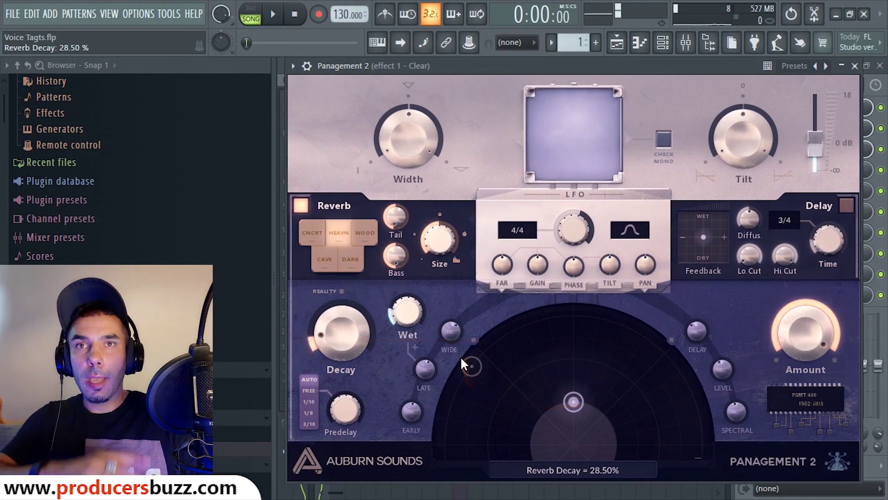
drag(577, 361, 579, 356)
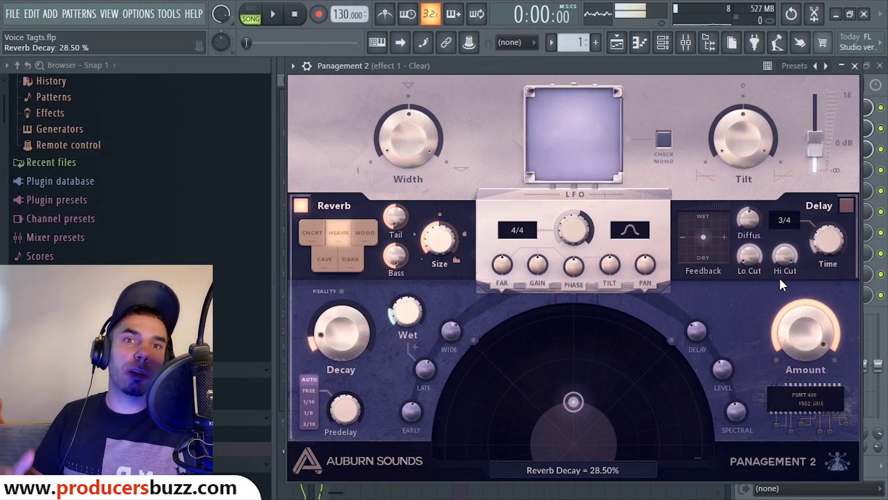
drag(417, 324, 462, 371)
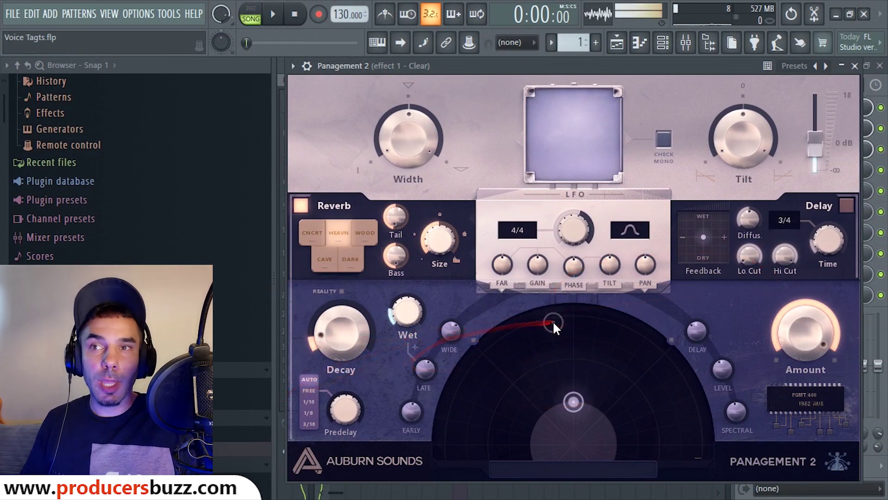
Close Panagement 2, play the vocal with all three effect 1 - Clear plugins bypassed, and turn them back on.
click(854, 66)
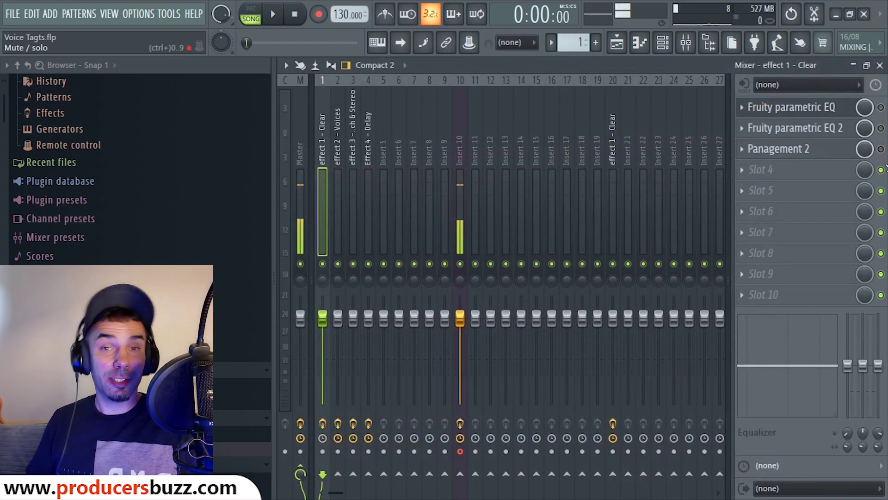
key(space)
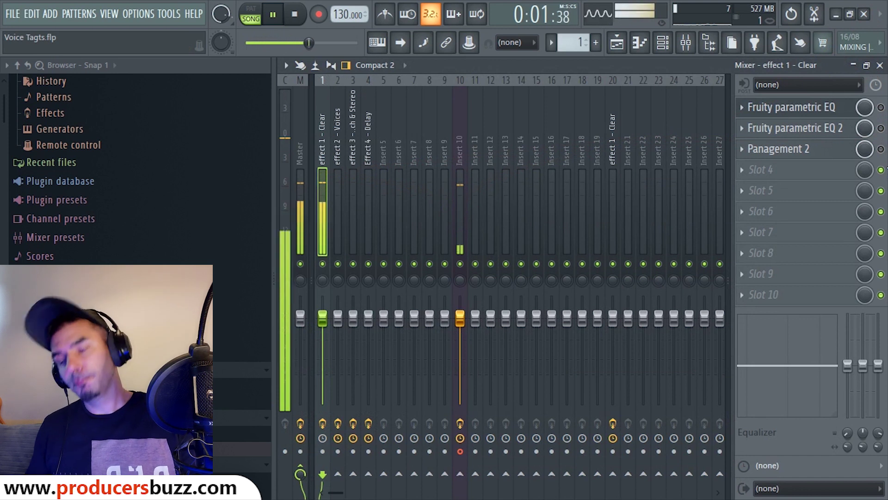
key(space)
click(881, 107)
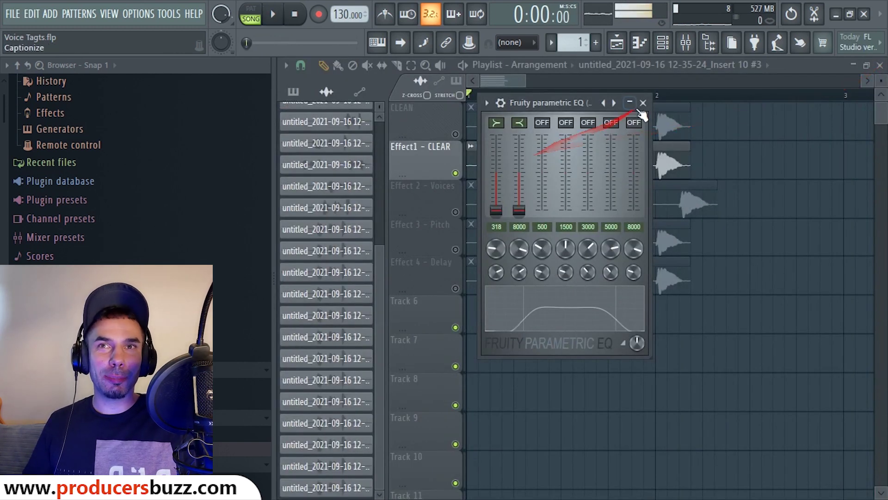
click(643, 103)
Load the Effect 1 mixer track state from the Voice Tag Effects folder onto mixer track Insert 35.
click(686, 43)
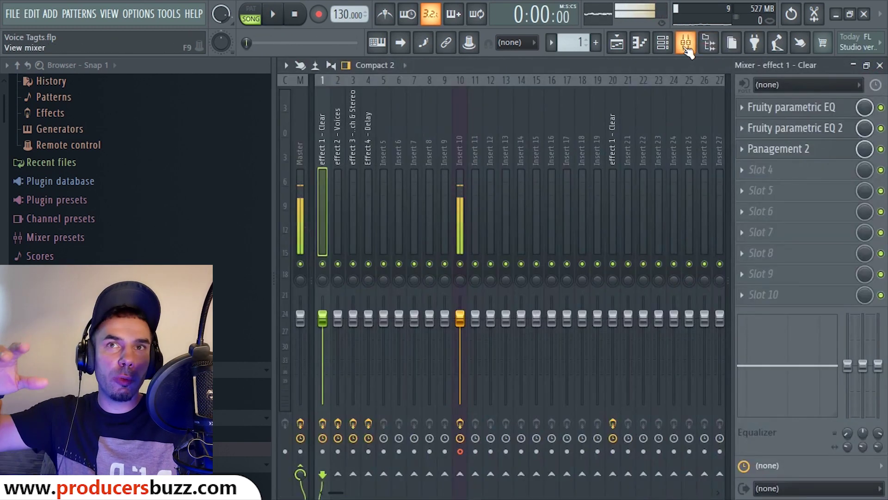
click(708, 121)
scroll(709, 121, down, 19)
click(673, 127)
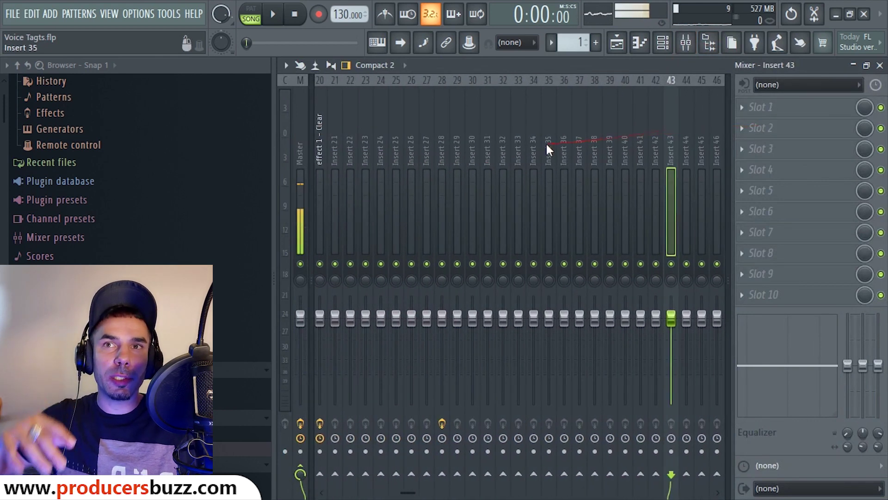
right_click(545, 143)
mouse_move(592, 148)
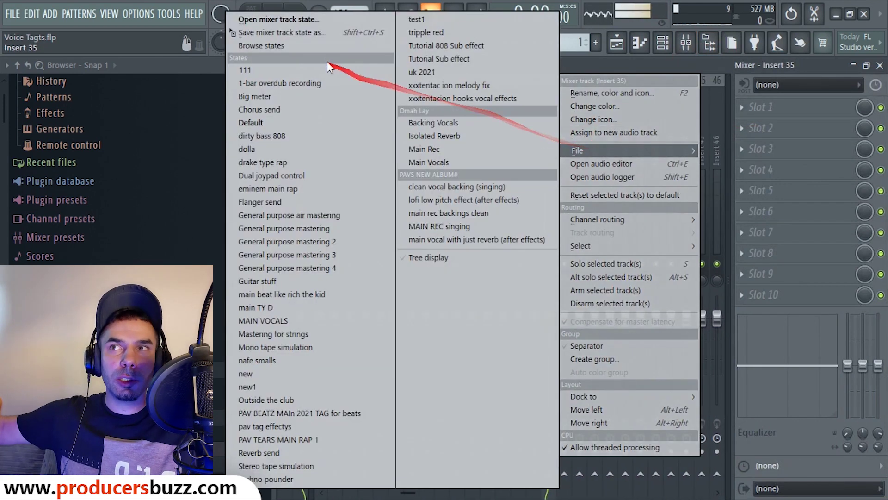
click(302, 20)
click(436, 126)
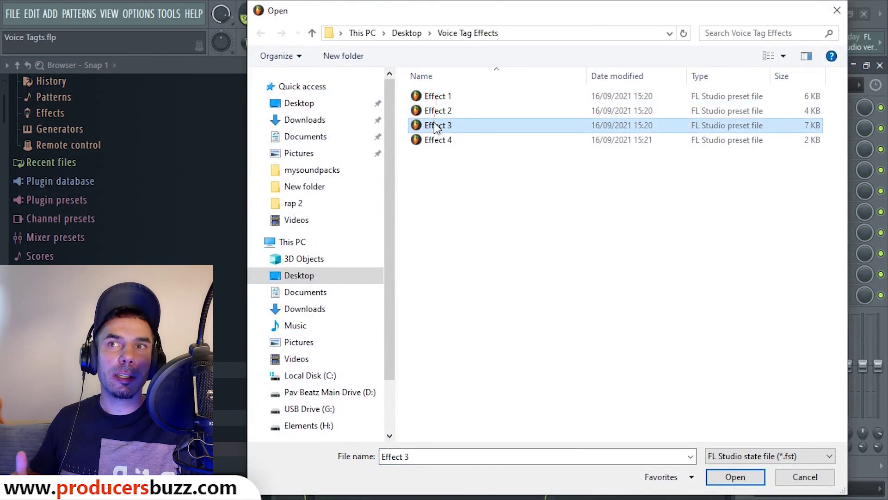
click(438, 140)
double_click(442, 99)
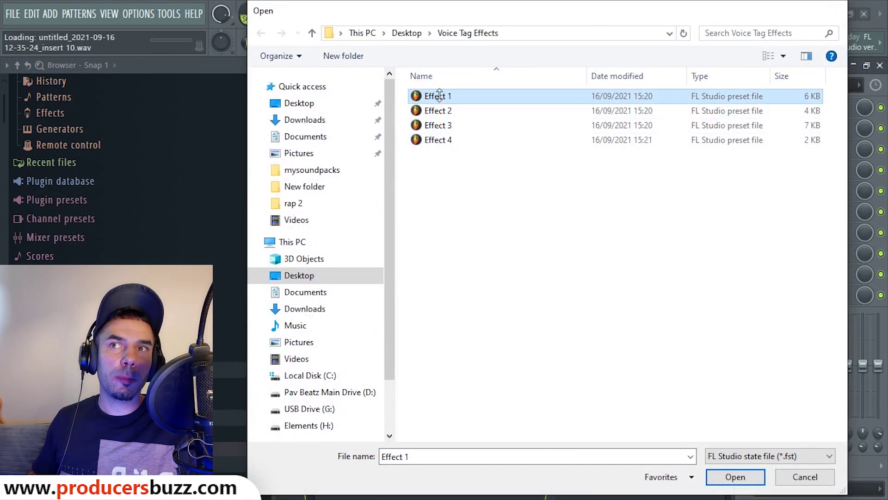
click(549, 175)
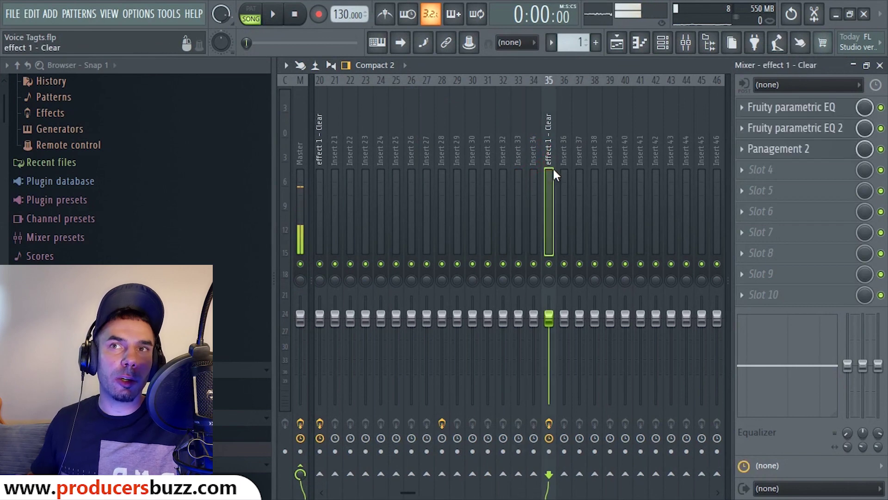
Close the mixer and route the vocal clip on the CLEAN playlist track to mixer track 11.
click(880, 65)
double_click(539, 116)
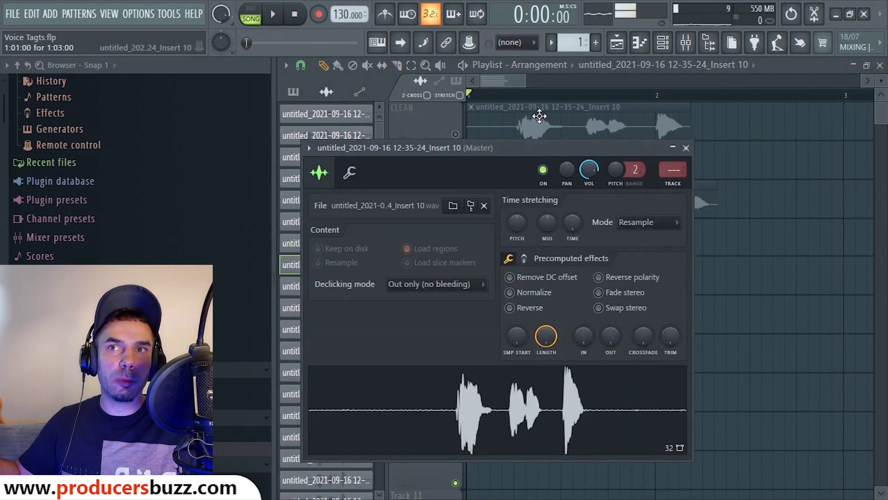
click(687, 148)
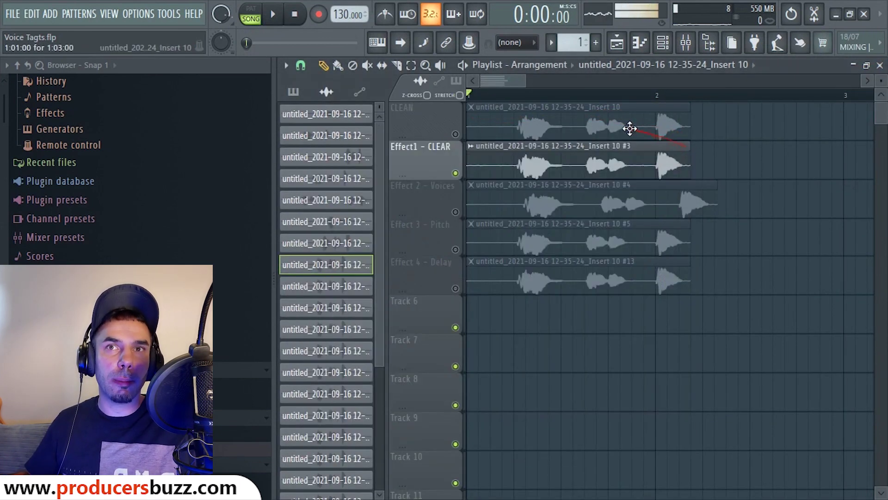
double_click(628, 121)
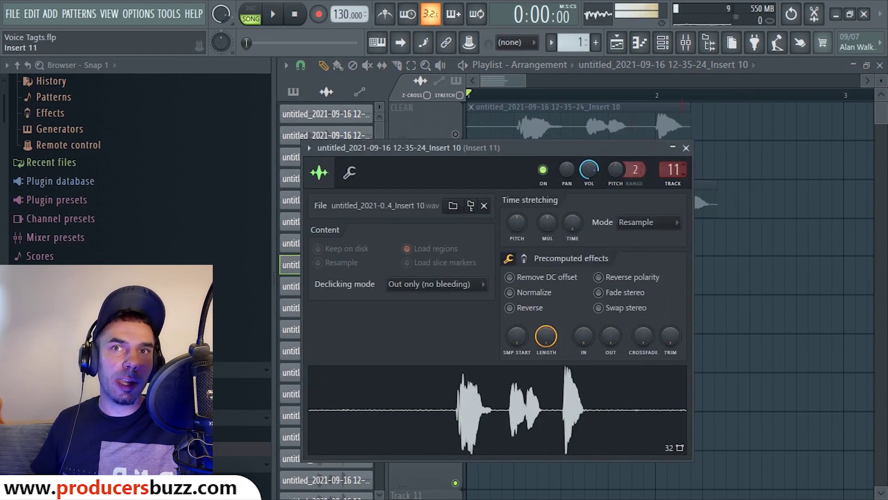
click(685, 149)
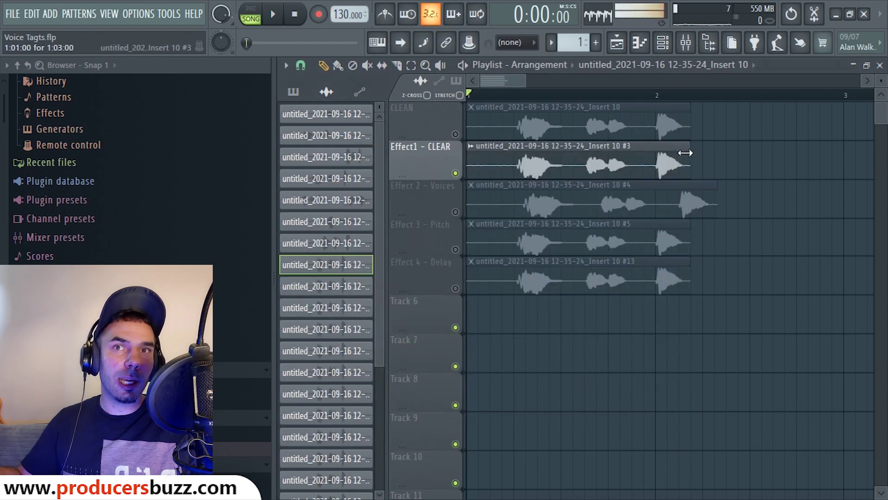
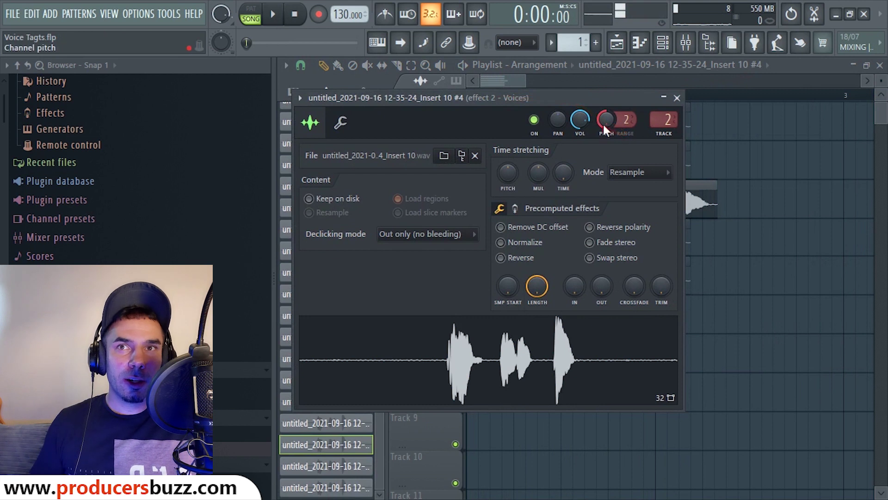
Try a channel pitch of +59 cents on the Effect 2 - Voices clip, turn the pitch back down and close its settings.
drag(606, 119, 606, 99)
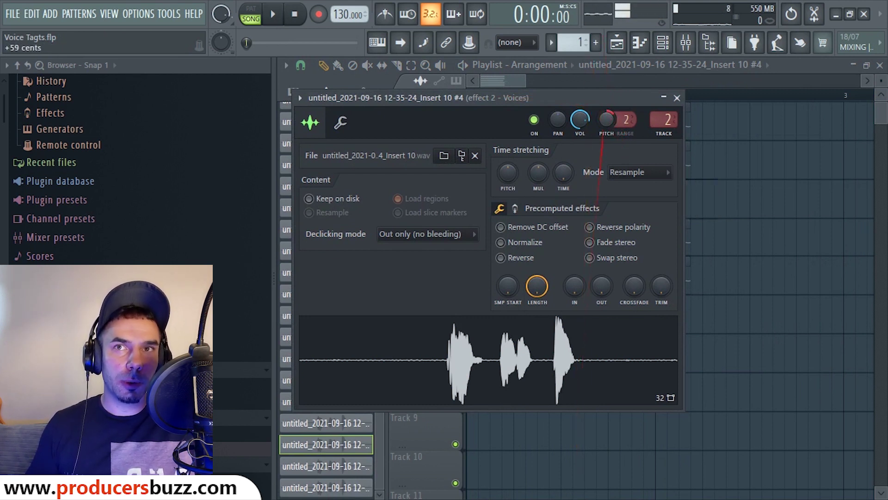
drag(603, 118, 603, 128)
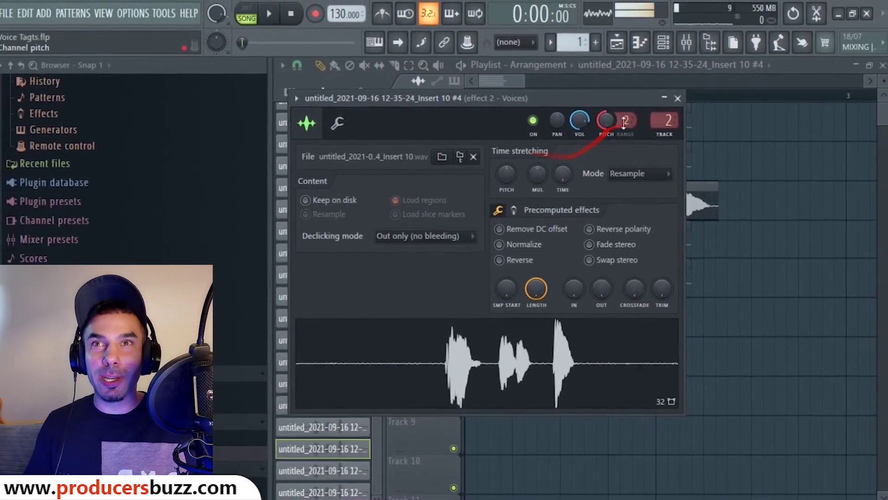
click(677, 97)
Open the Effect 2 - Voices clip's mixer track, bypass all five of its plugins and play the dry vocal.
double_click(612, 190)
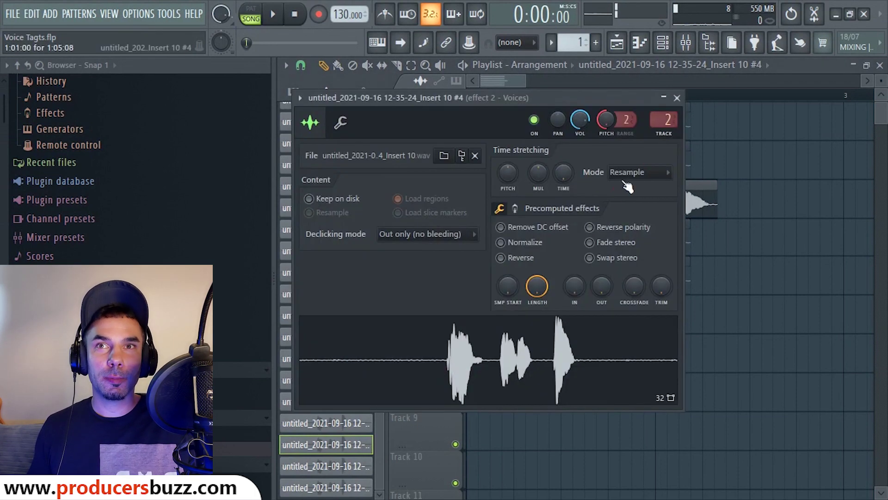
double_click(664, 120)
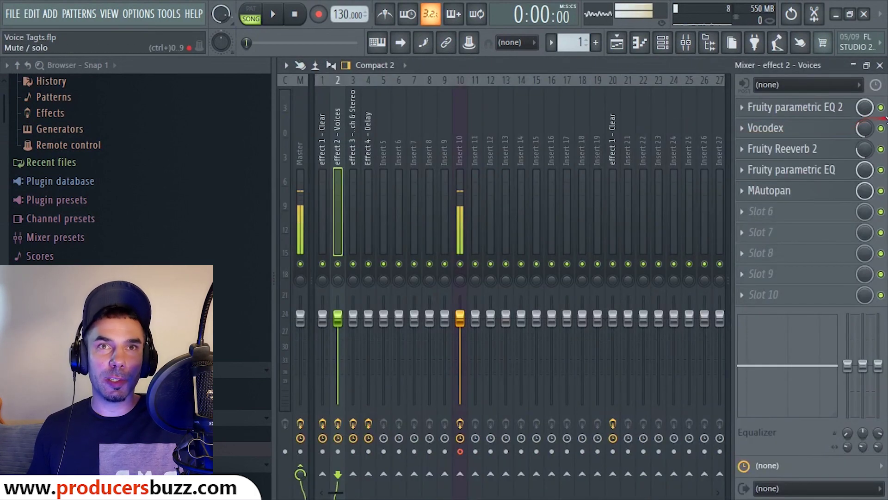
click(880, 191)
key(space)
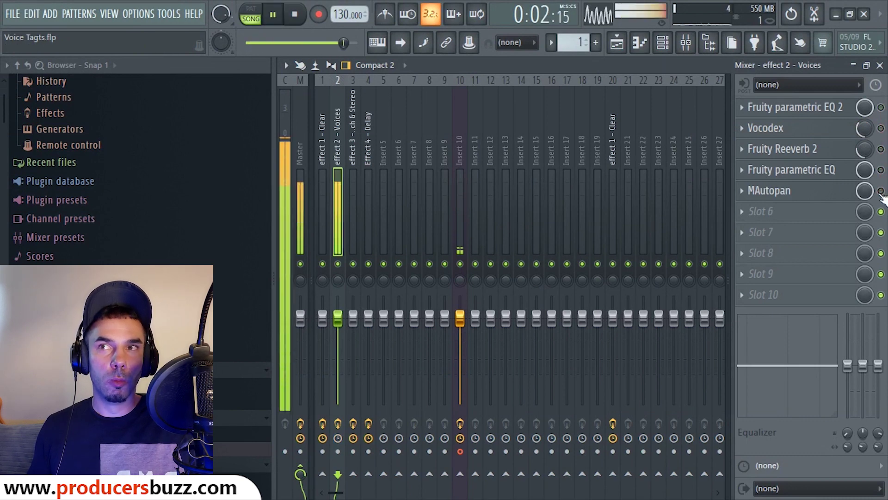
key(space)
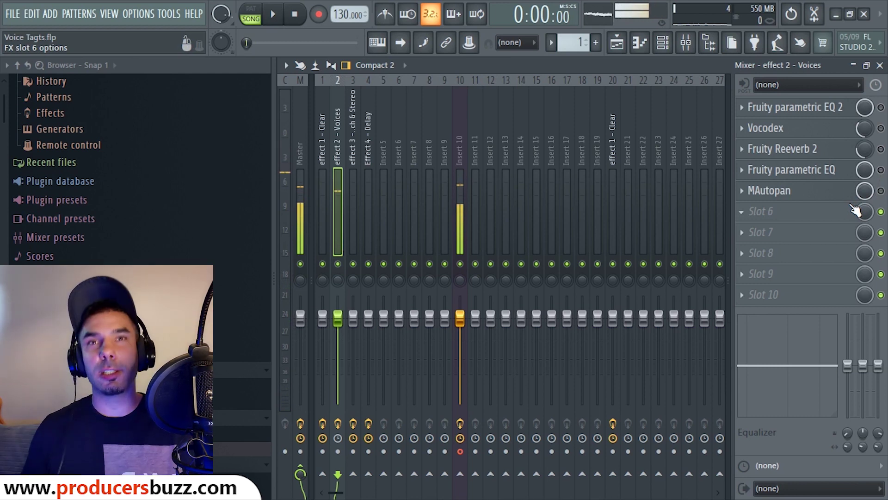
Turn on Fruity parametric EQ 2 for effect 2 - Voices and move its window up beside the effect slots.
click(819, 109)
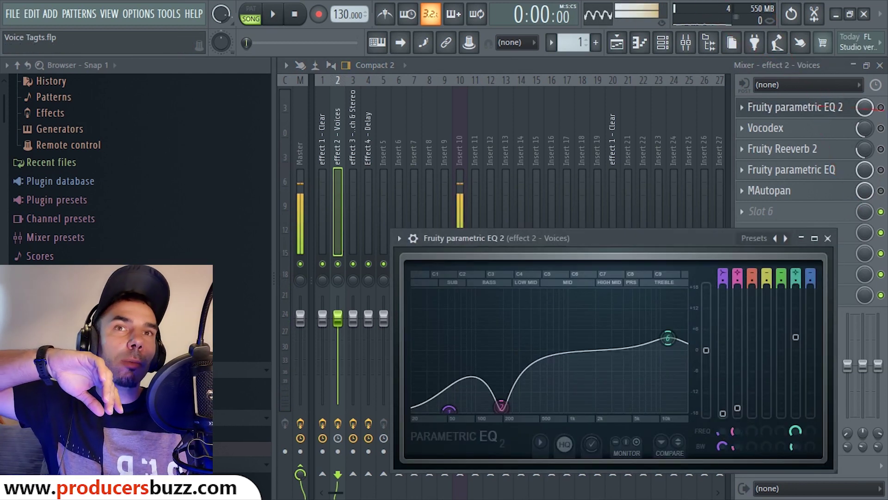
click(805, 107)
click(805, 107)
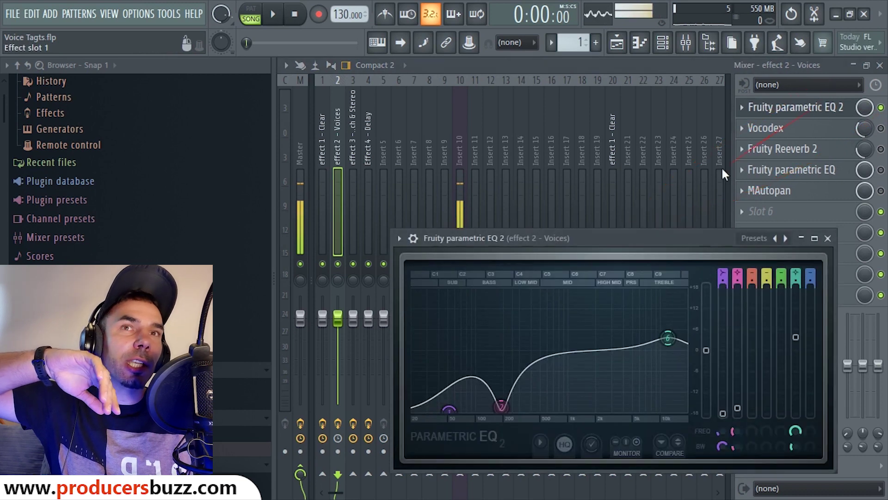
drag(631, 238, 562, 125)
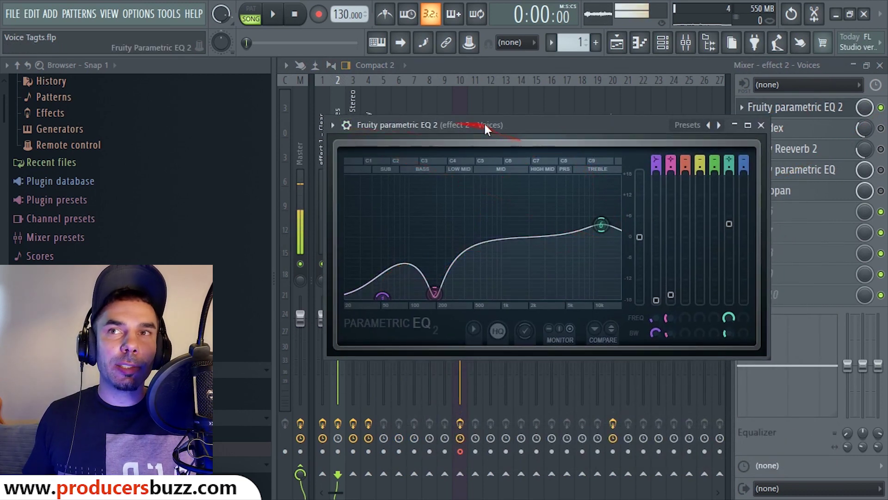
Load the Vocal Presence preset in Fruity parametric EQ 2 and pull band 2 down to the lowest level near 180 Hz.
click(333, 126)
mouse_move(342, 181)
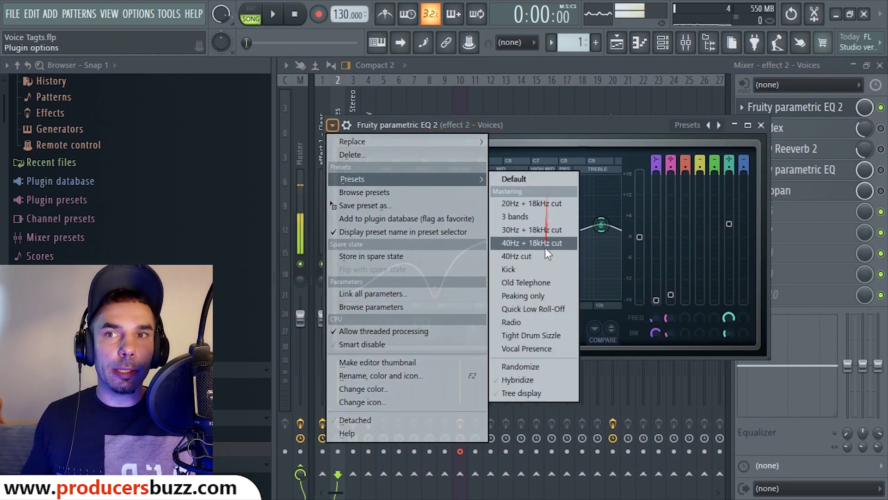
click(535, 351)
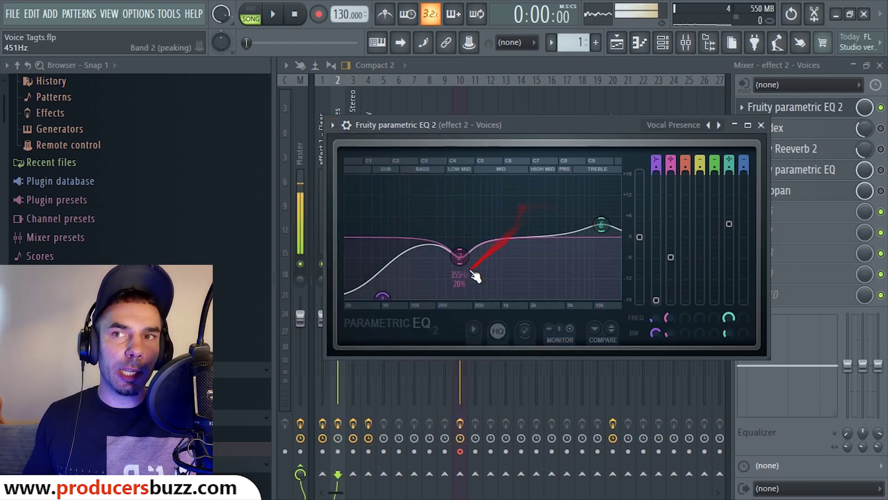
drag(466, 259, 433, 297)
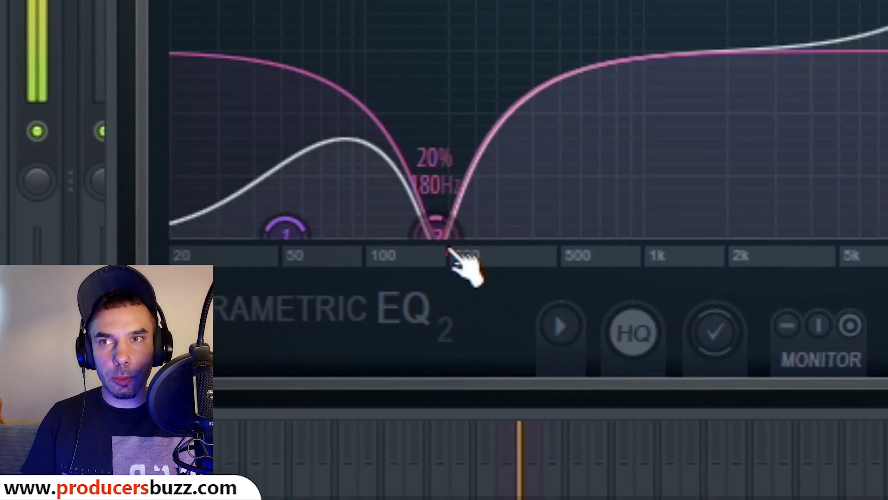
Settle band 2 of Fruity parametric EQ 2 at its lowest level near 180 Hz and close the EQ.
drag(447, 251, 452, 249)
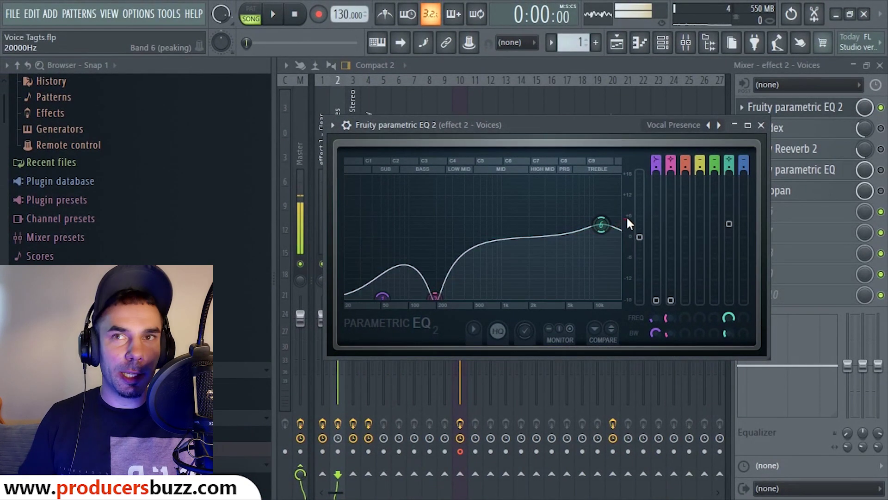
click(761, 125)
Turn on Vocodex for effect 2 - Voices and set its slot mix level to about 32%.
click(809, 129)
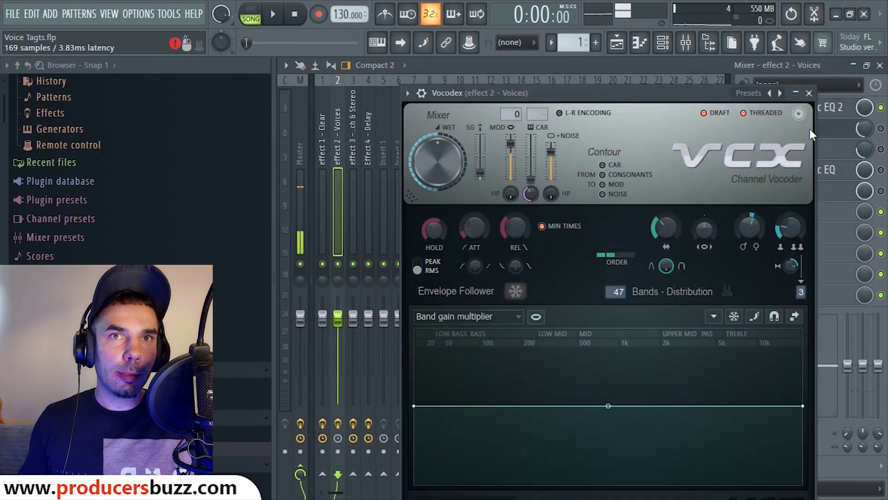
drag(716, 98, 548, 79)
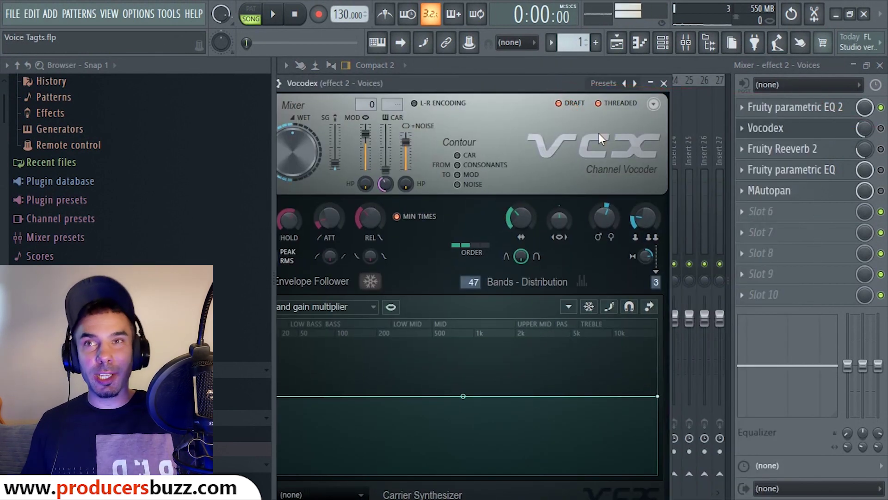
click(881, 129)
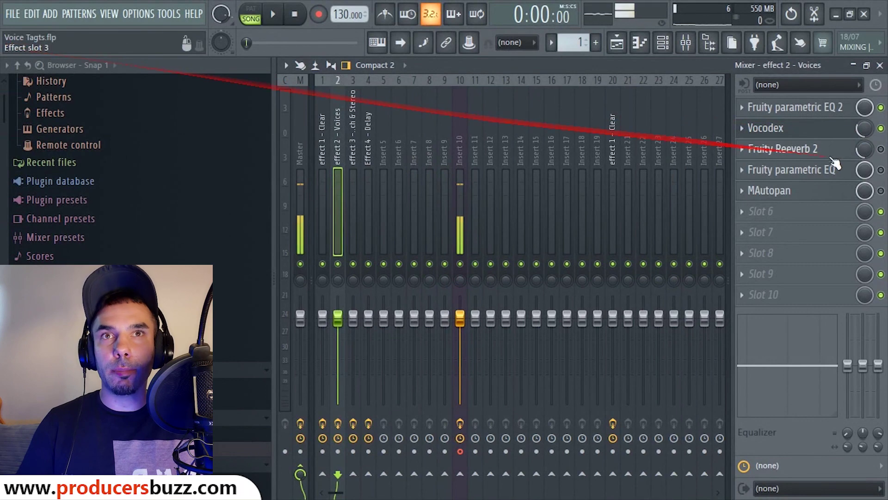
drag(856, 131, 857, 148)
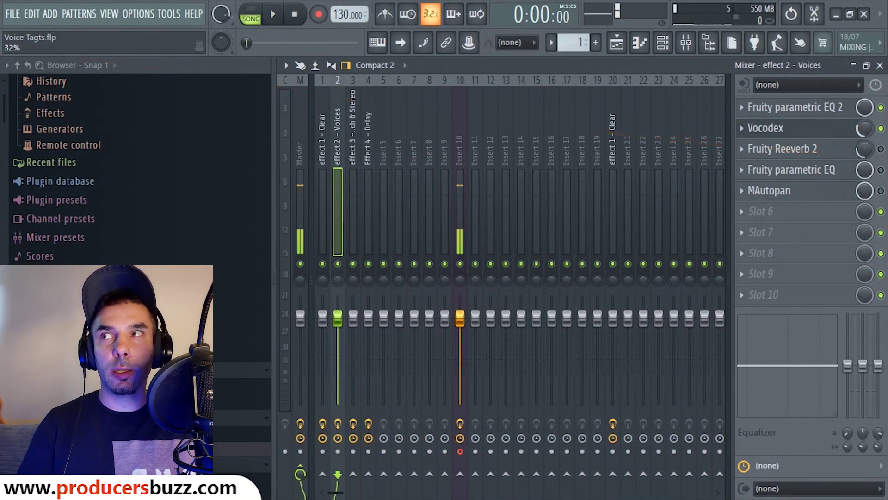
Load the Backing voices preset in Vocodex, close the plugin and play the vocal with it.
click(787, 128)
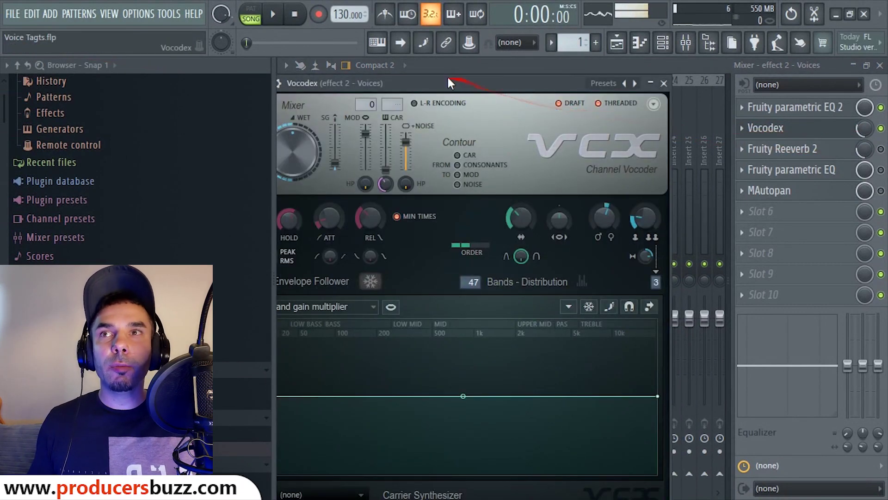
drag(447, 75, 550, 89)
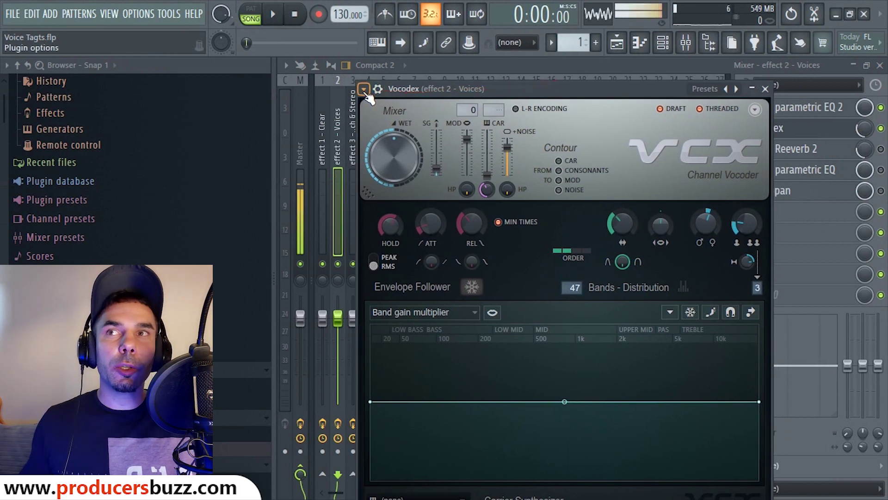
click(363, 88)
mouse_move(384, 145)
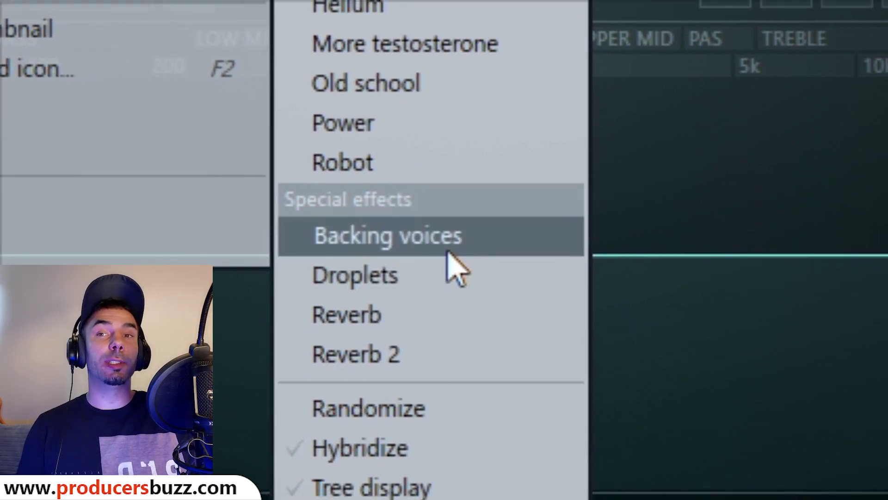
click(447, 251)
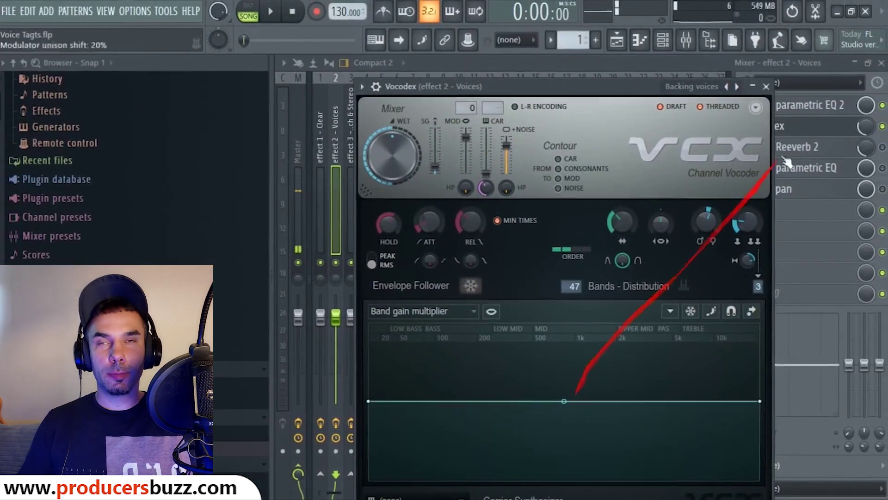
click(766, 87)
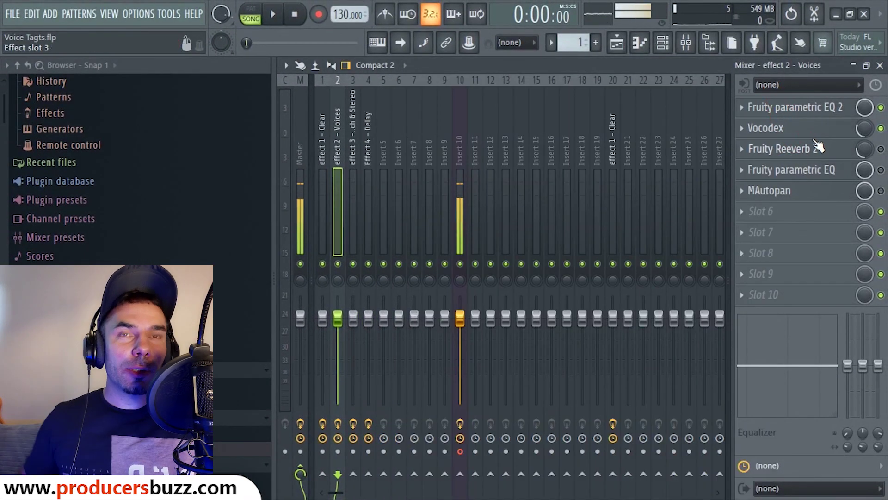
key(space)
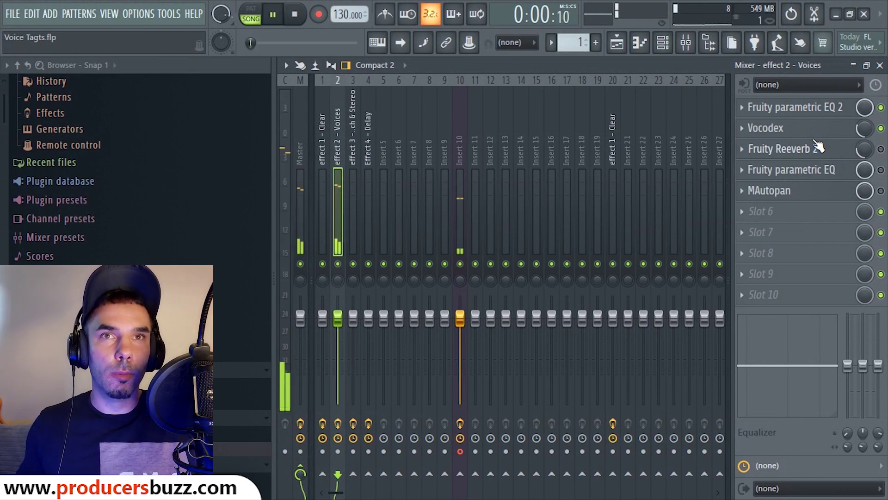
key(space)
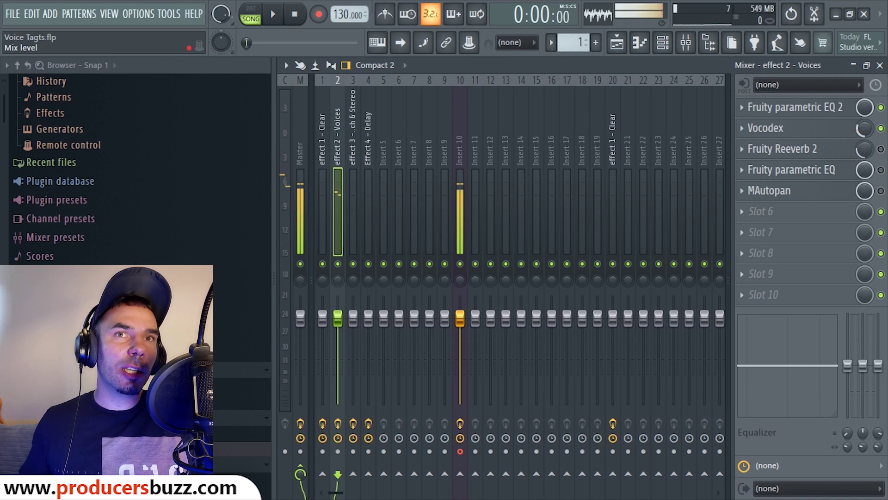
Try a Vocodex mix level of 97%, play the vocal and turn the mix level back down.
drag(863, 128, 863, 131)
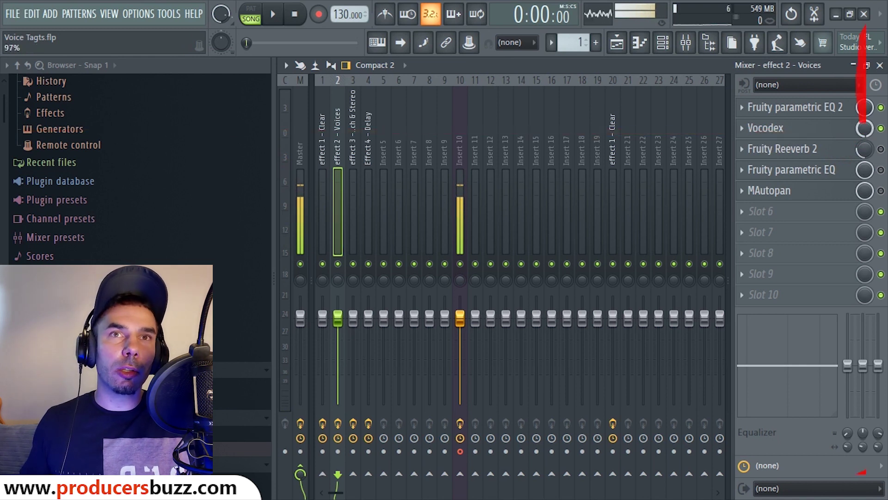
key(space)
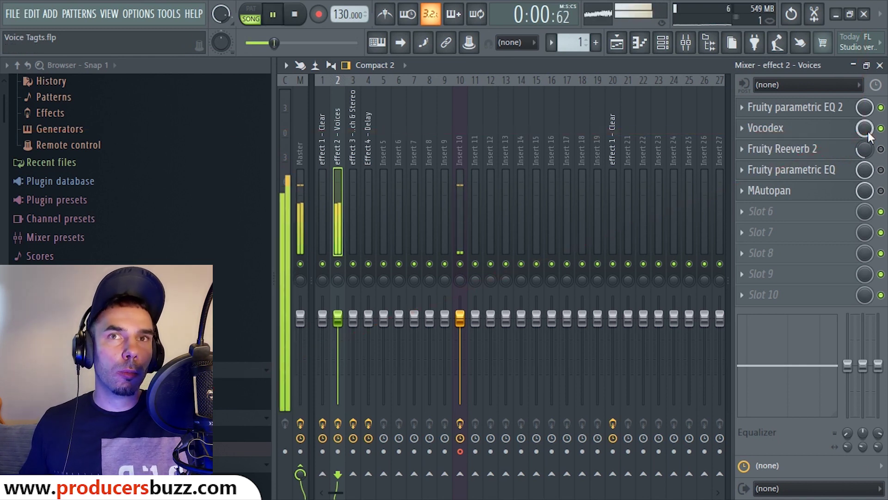
key(space)
drag(868, 131, 868, 130)
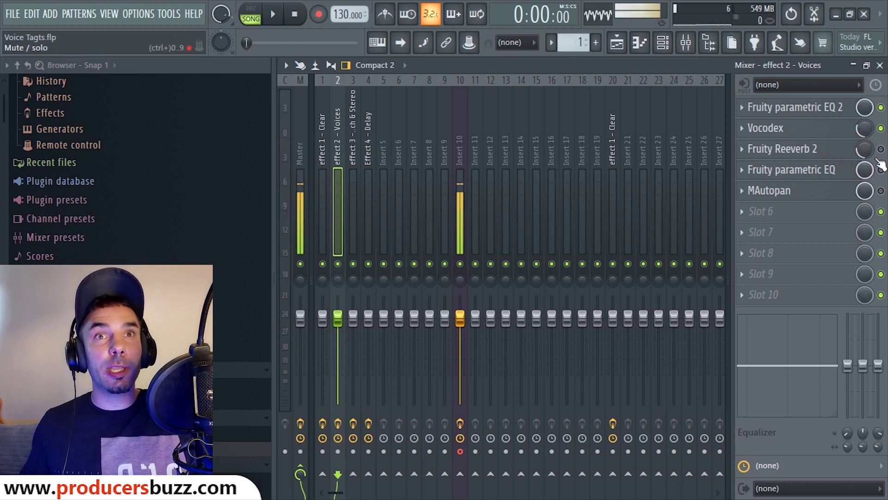
Play the vocal, turn on Fruity Reeverb 2 with its mix level at 30% and check its wet level.
key(space)
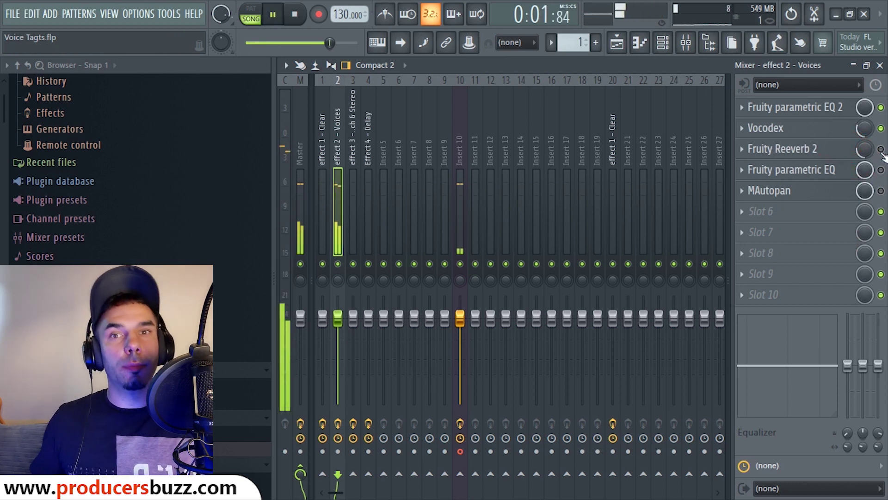
click(882, 149)
key(space)
click(765, 149)
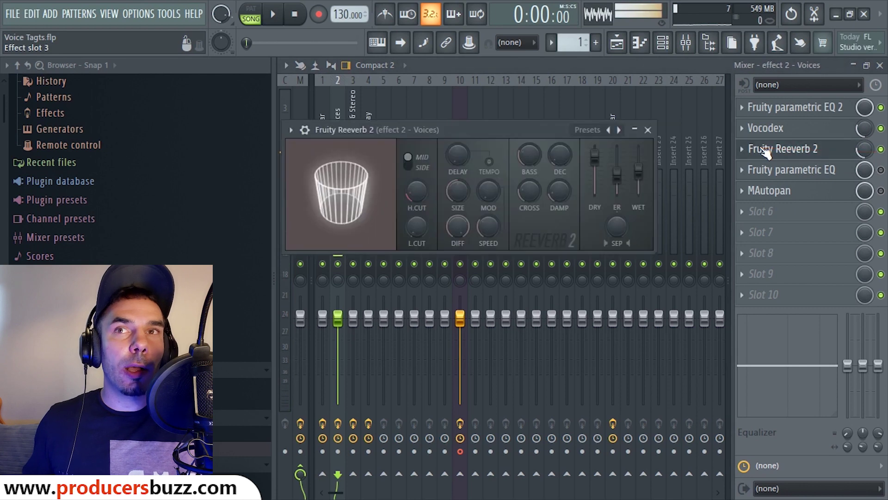
drag(867, 153, 866, 152)
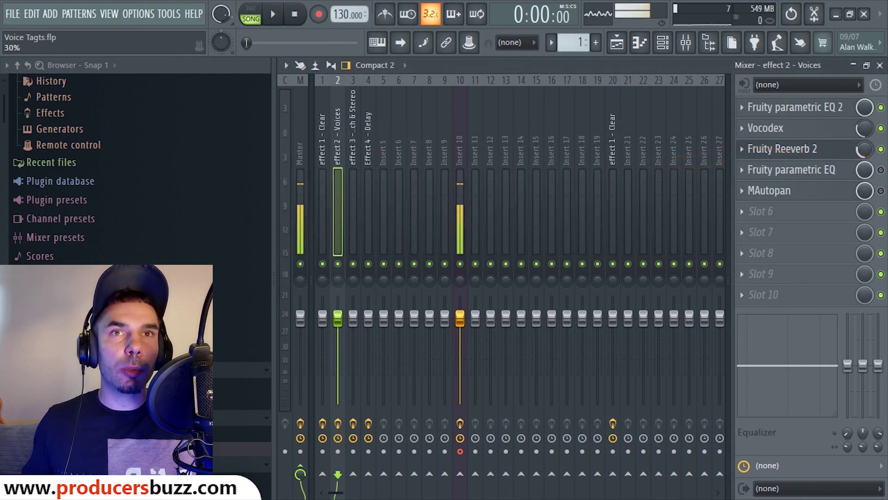
click(782, 149)
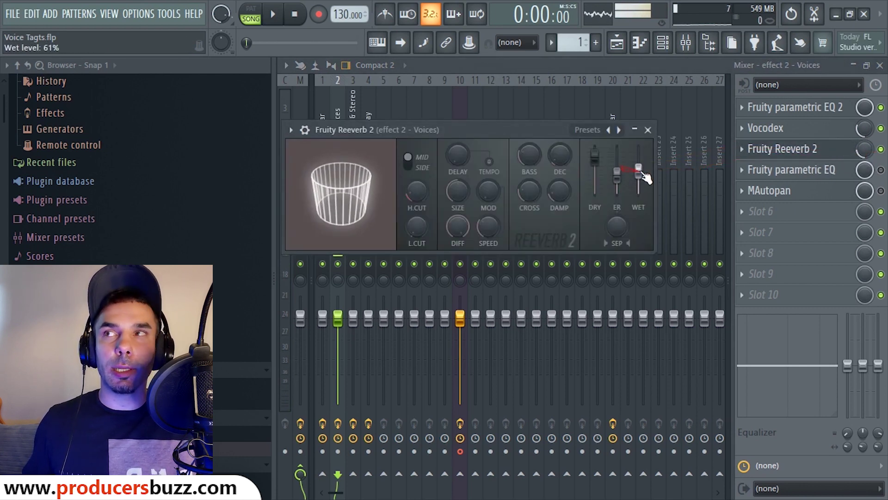
click(647, 130)
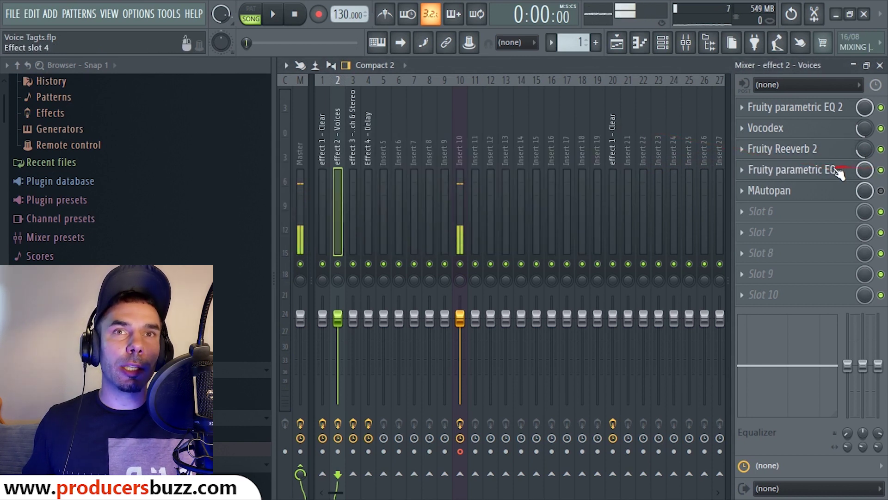
Open Fruity parametric EQ in the fourth effect slot, inspect its band levels and close it.
click(835, 170)
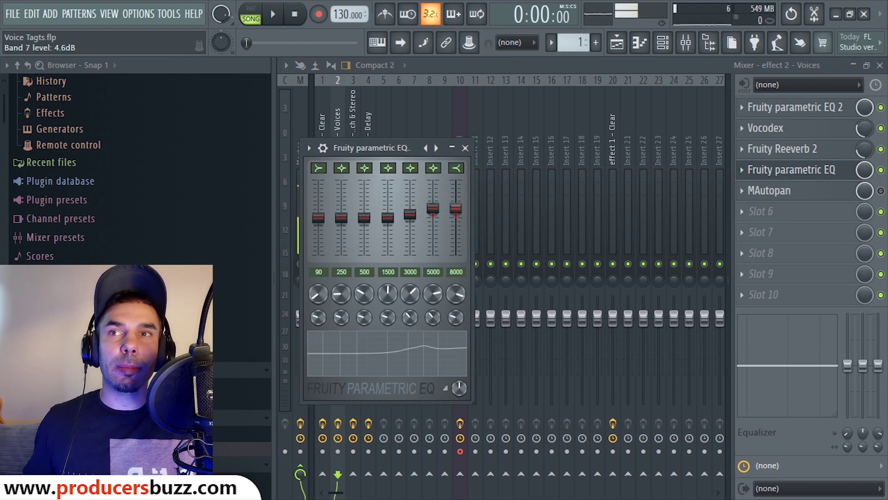
click(465, 148)
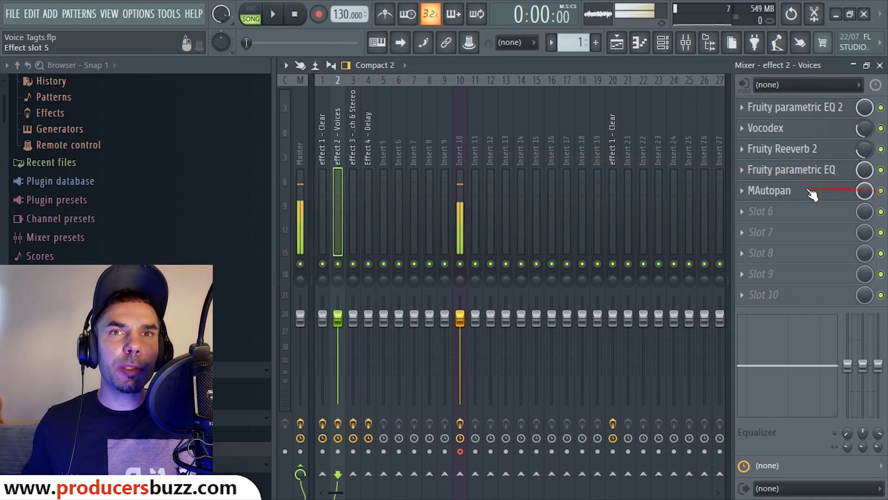
Review the Suitcase preset in MAutopan, close the plugin and play the vocal through all five effects.
click(813, 194)
drag(727, 106, 620, 99)
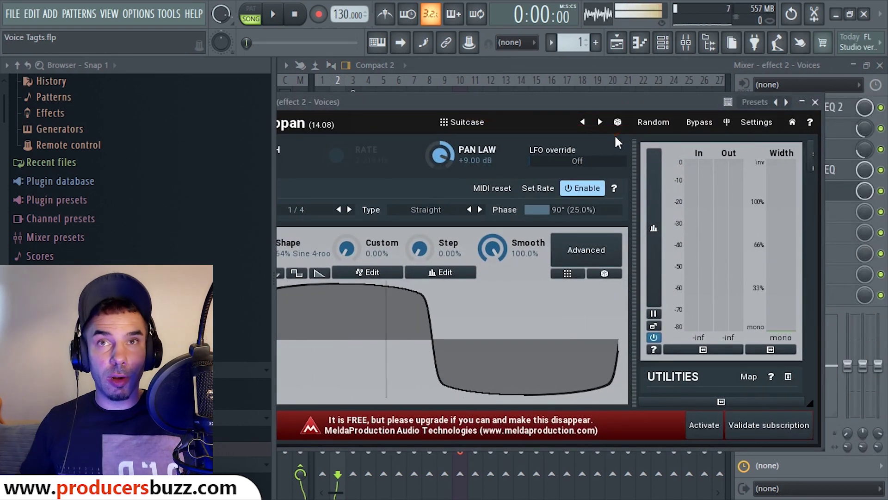
click(553, 96)
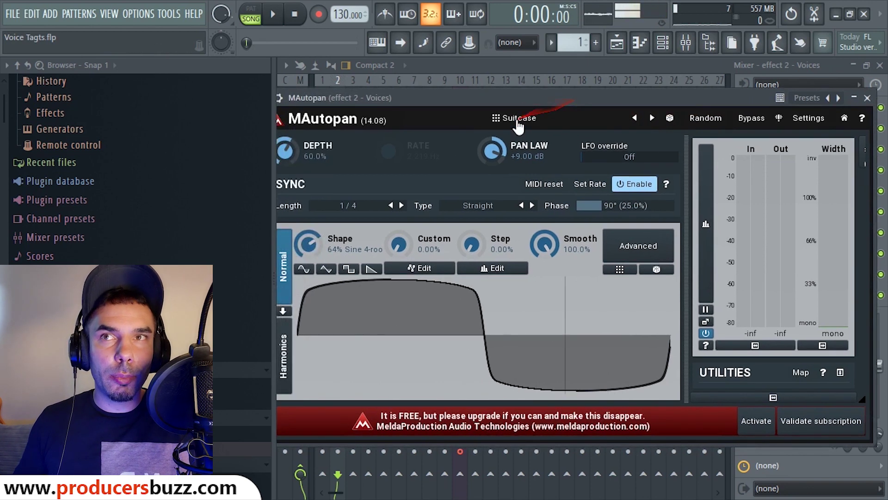
click(519, 121)
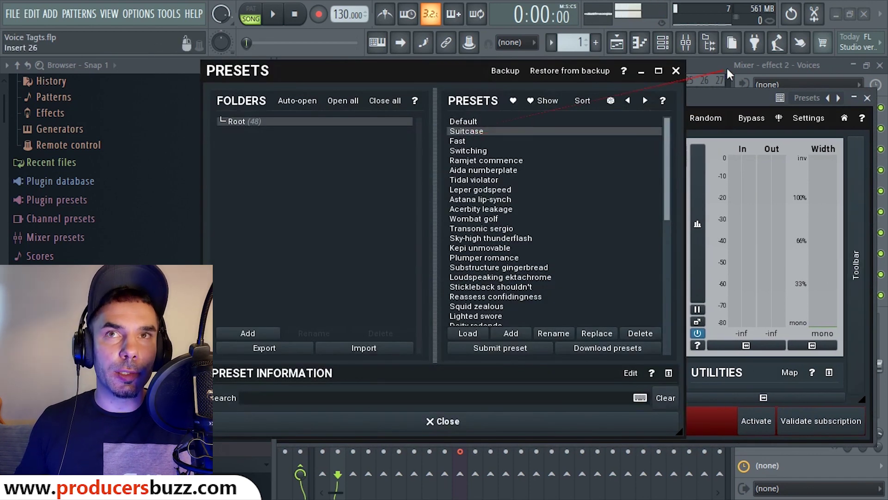
click(676, 72)
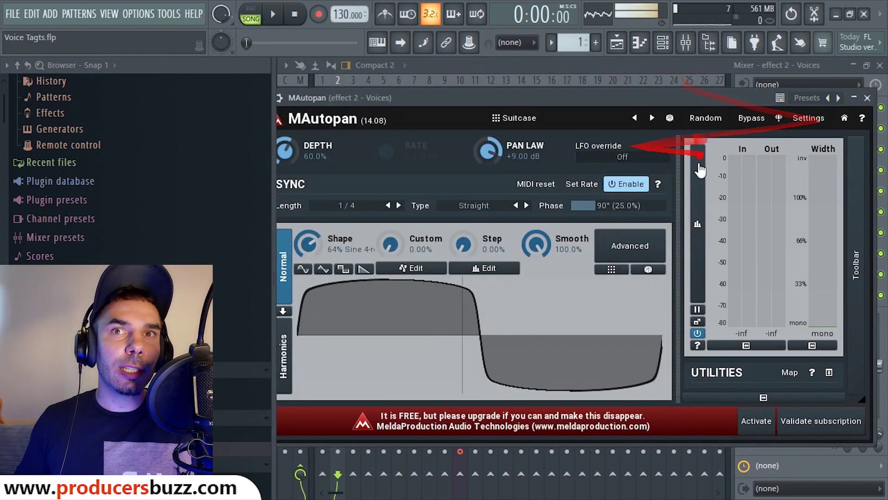
click(867, 98)
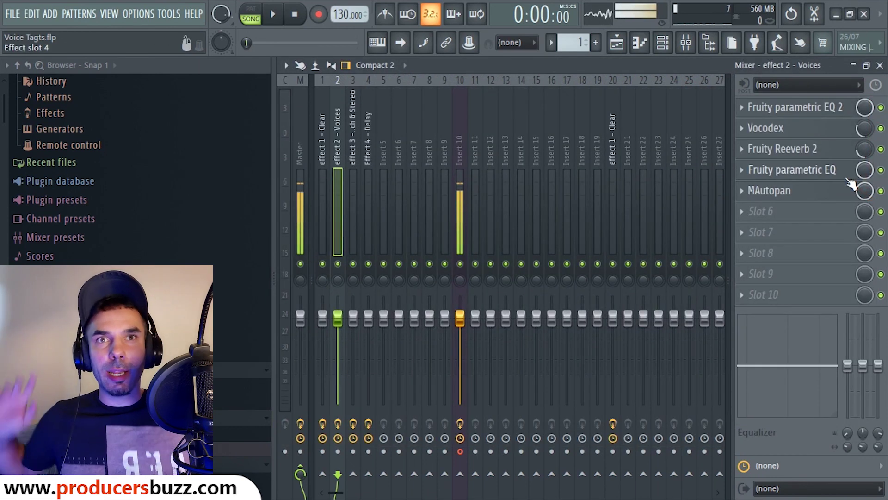
key(space)
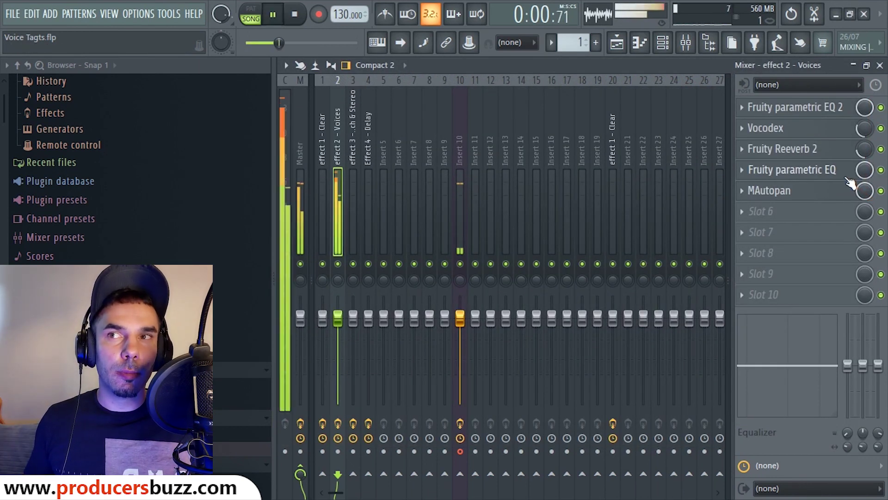
key(space)
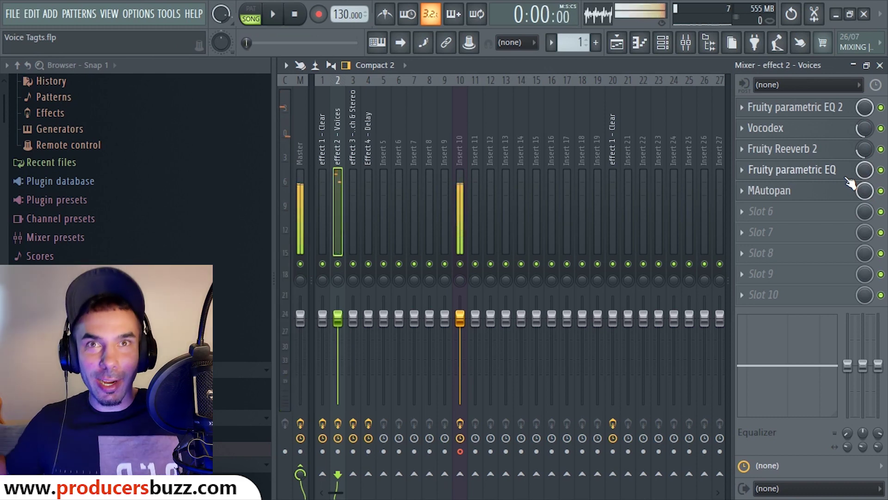
Reopen MAutopan to examine its panning waveform and sync settings, and close it again.
click(796, 191)
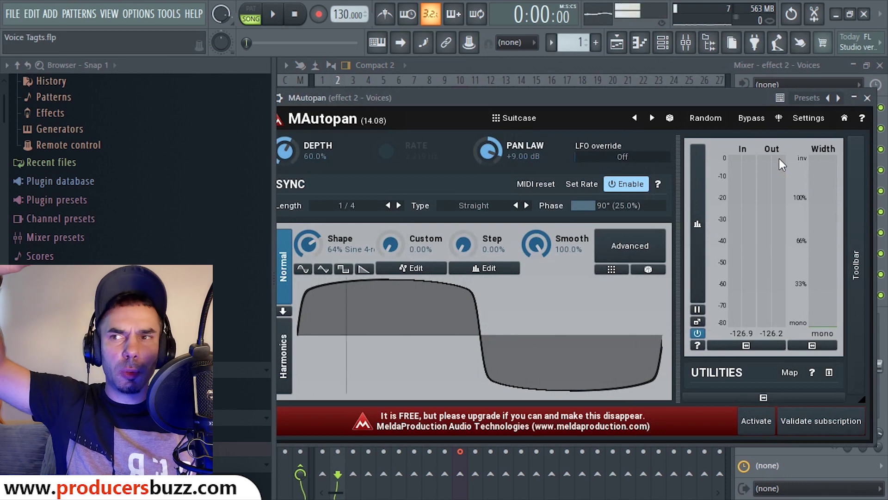
drag(625, 97, 661, 97)
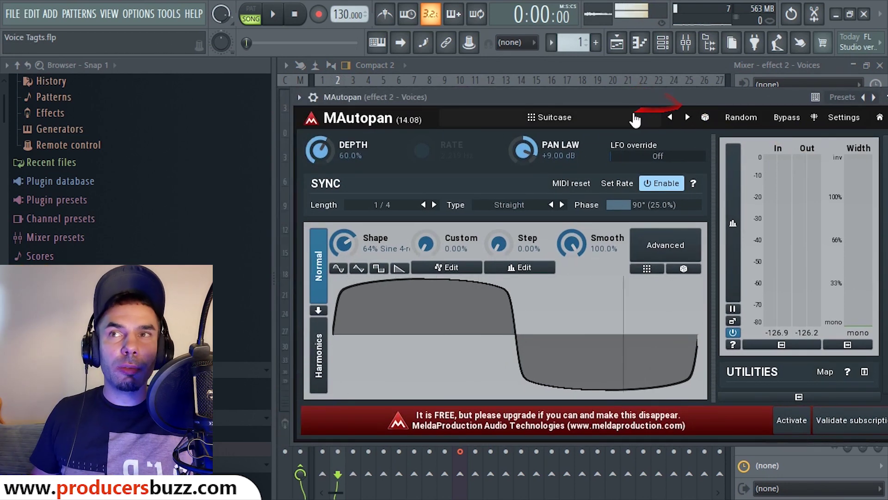
drag(645, 99, 572, 99)
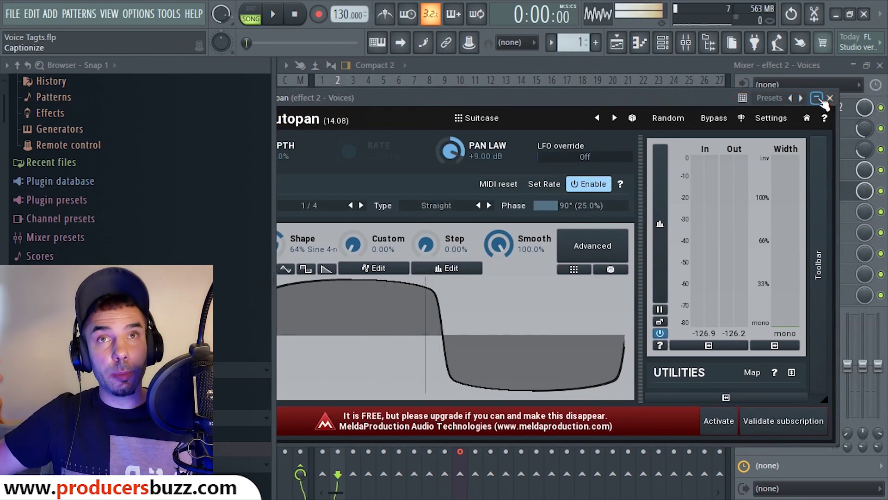
click(819, 100)
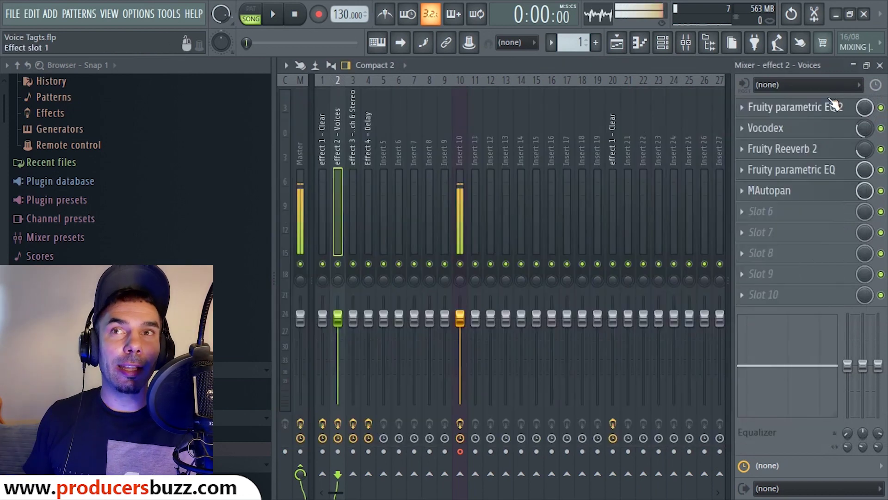
Close the mixer to get back to the voice tag clips in the playlist.
click(617, 143)
drag(624, 145, 534, 138)
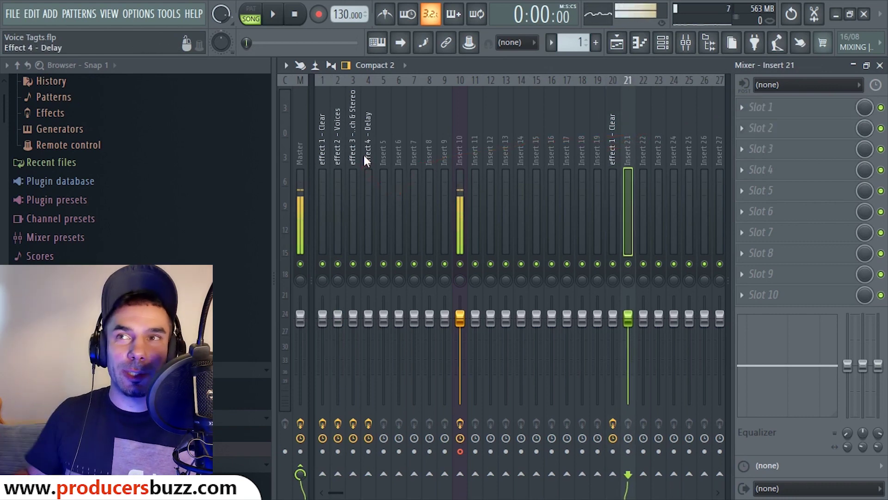
click(880, 65)
click(677, 98)
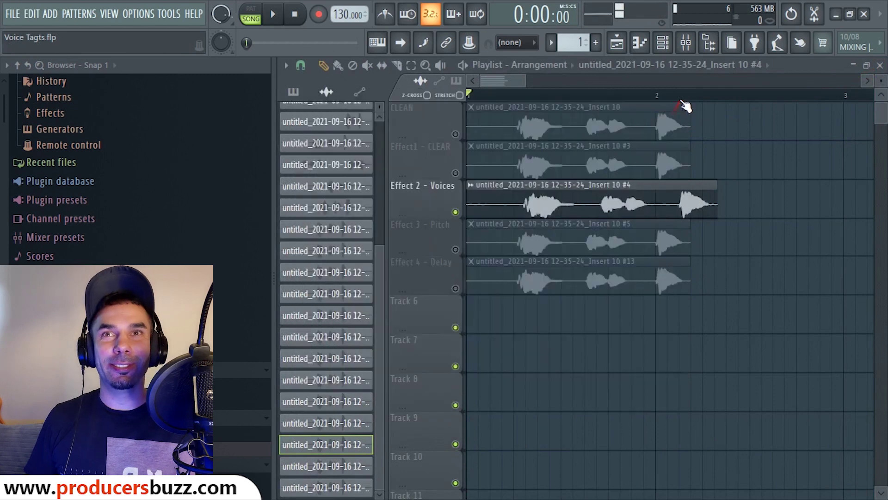
Enable the Effect 3 - Pitch playlist track, mute Effect 2 - Voices and play the vocal clip.
click(455, 250)
click(456, 212)
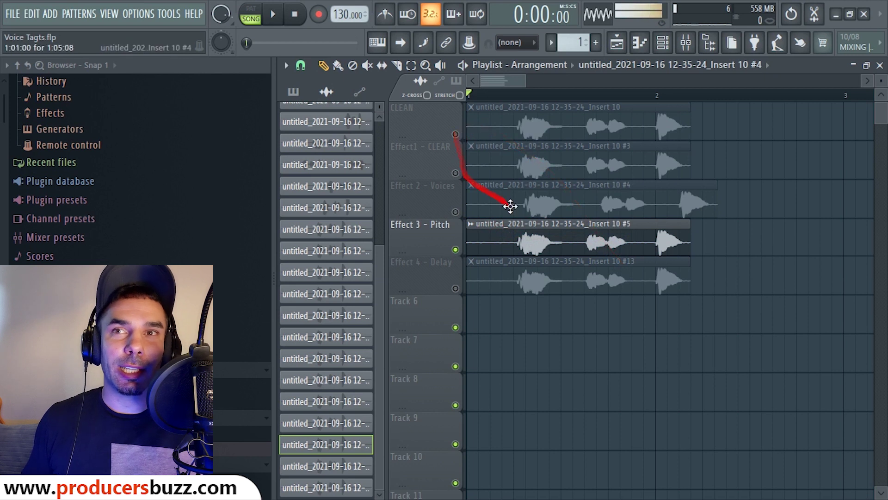
key(space)
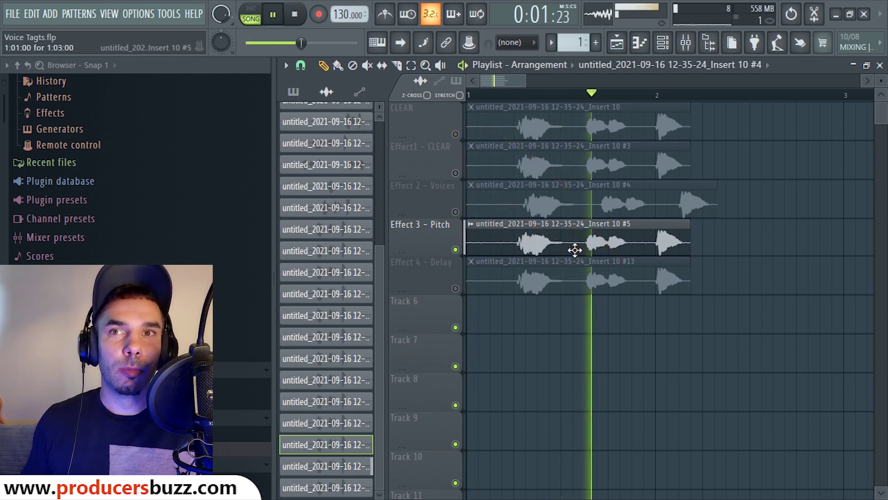
key(space)
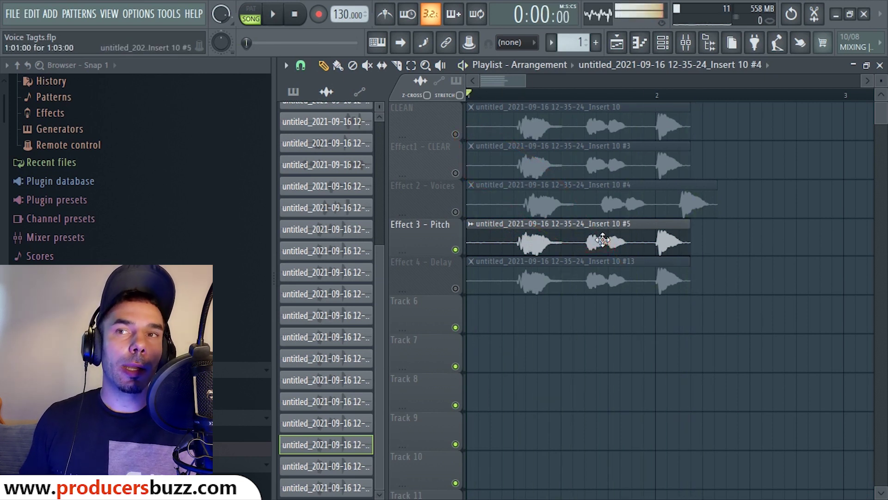
Show the effect 3 - Pitch & Stereo track in the mixer, inspect its Fruity soft clipper and close the plugin.
key(Down)
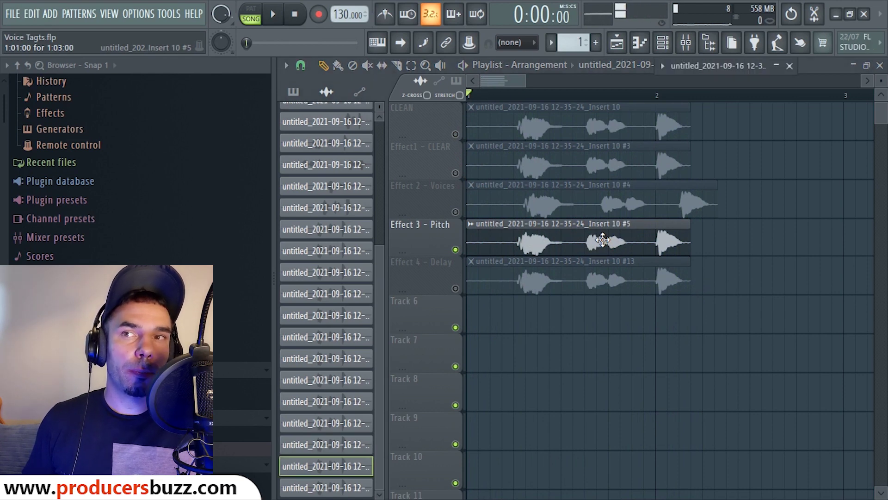
click(685, 42)
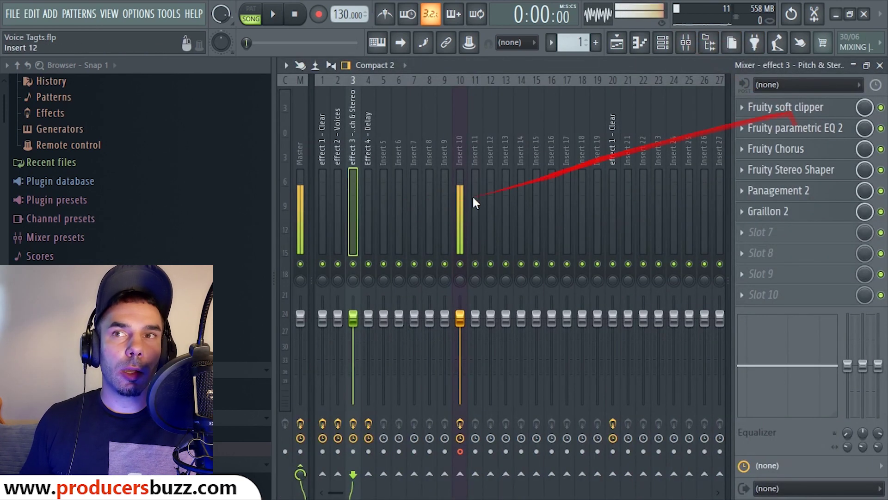
click(373, 139)
click(358, 145)
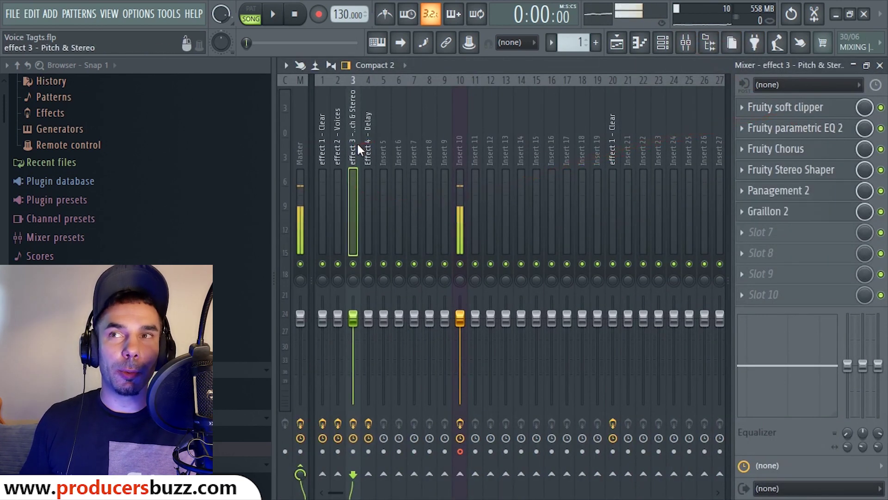
click(801, 109)
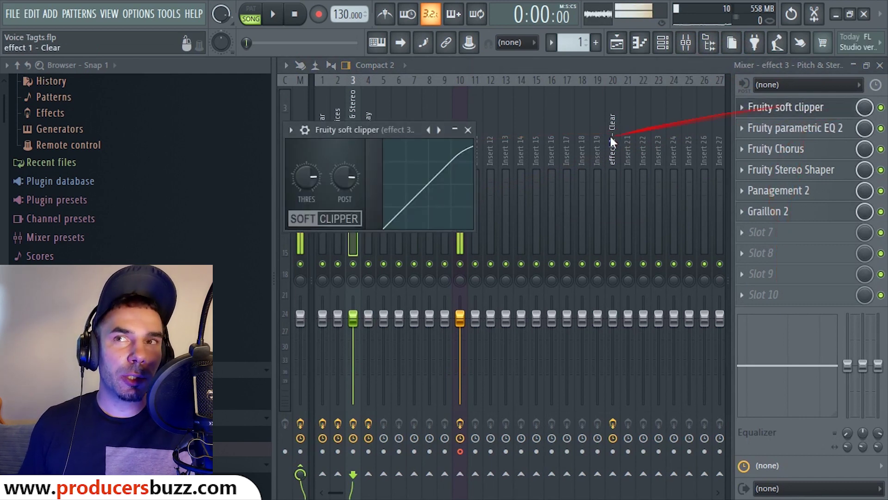
click(468, 129)
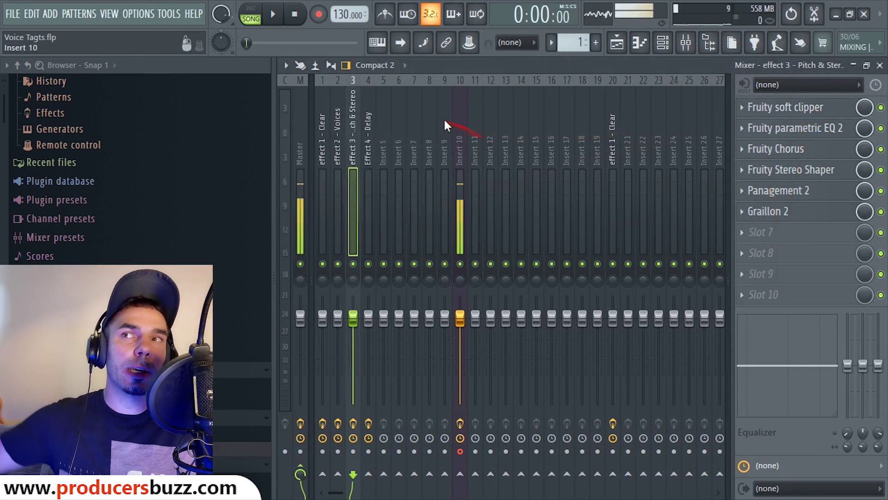
Fine-tune Fruity parametric EQ 2 on effect 3 with the bass cut near 148 Hz and the high mids boosted, and close it.
click(820, 135)
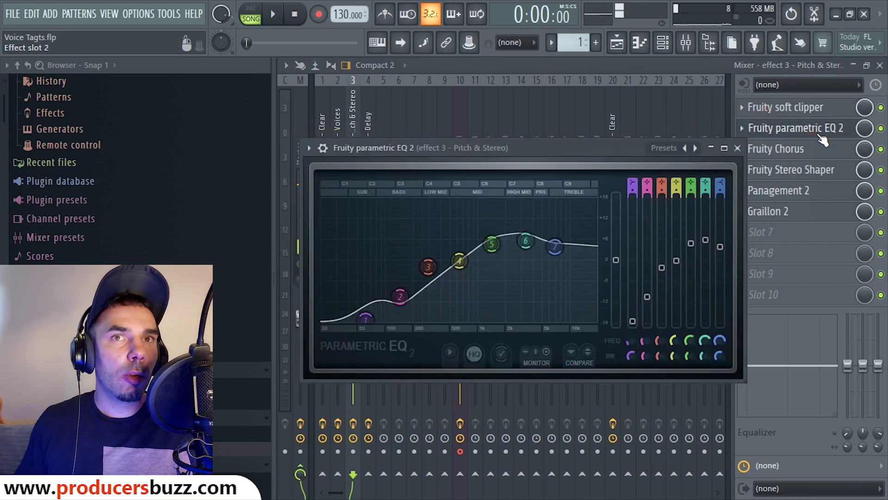
mouse_move(402, 278)
mouse_down()
mouse_move(376, 278)
mouse_move(363, 293)
mouse_move(402, 278)
mouse_up()
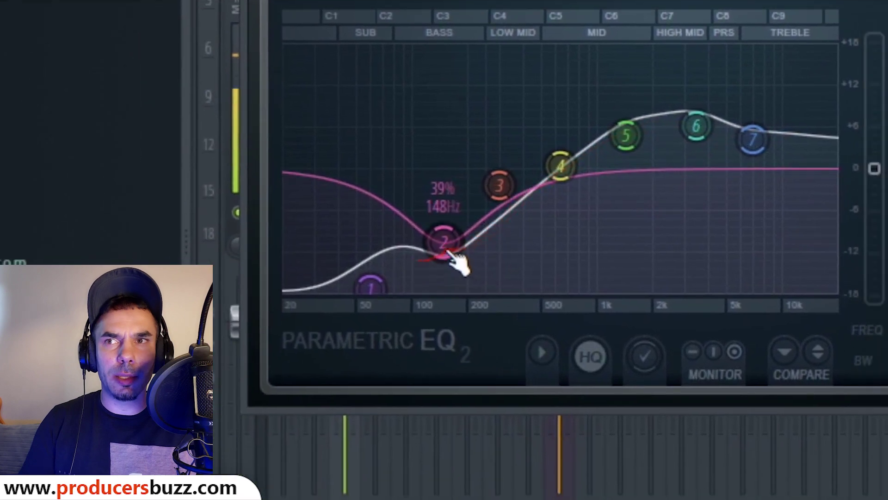
drag(456, 258, 444, 291)
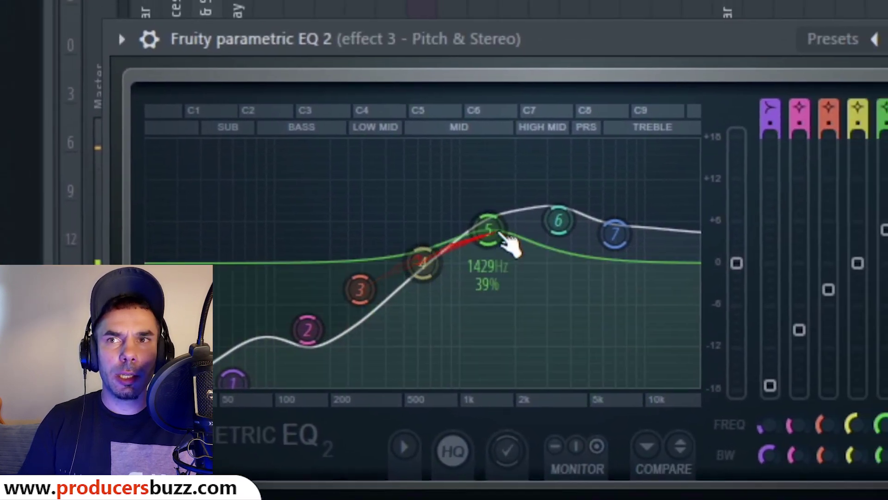
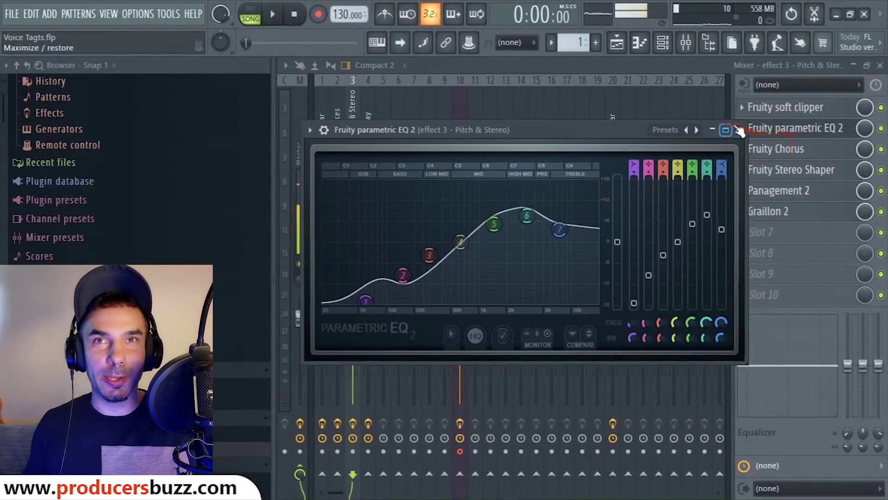
click(737, 130)
Load the Poly Chorus preset in Fruity Chorus on the effect 3 track and close the plugin.
click(814, 154)
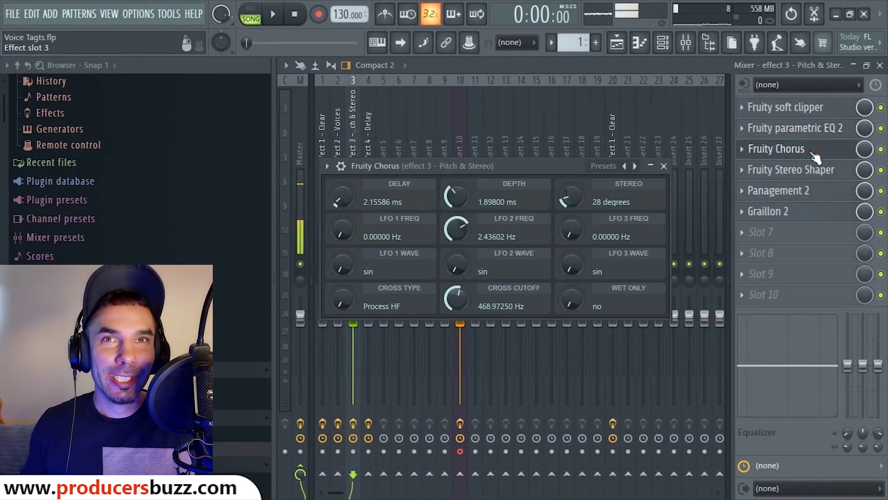
drag(538, 171, 561, 149)
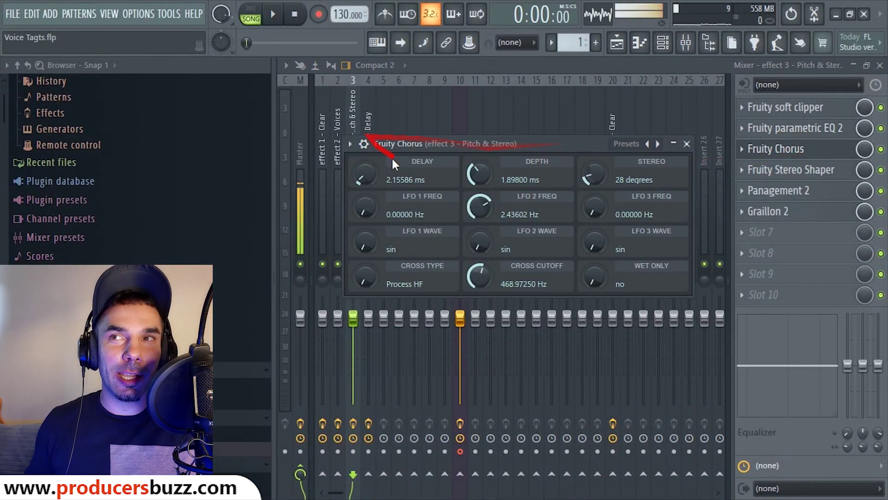
click(350, 146)
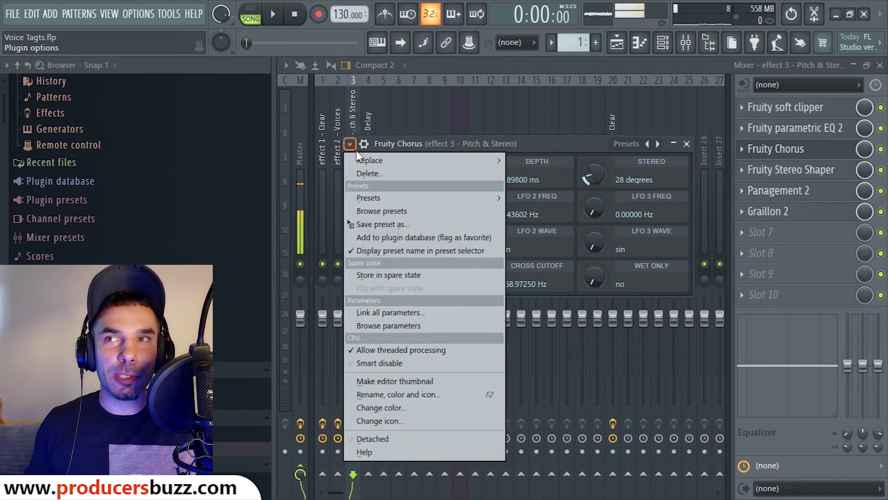
mouse_move(429, 199)
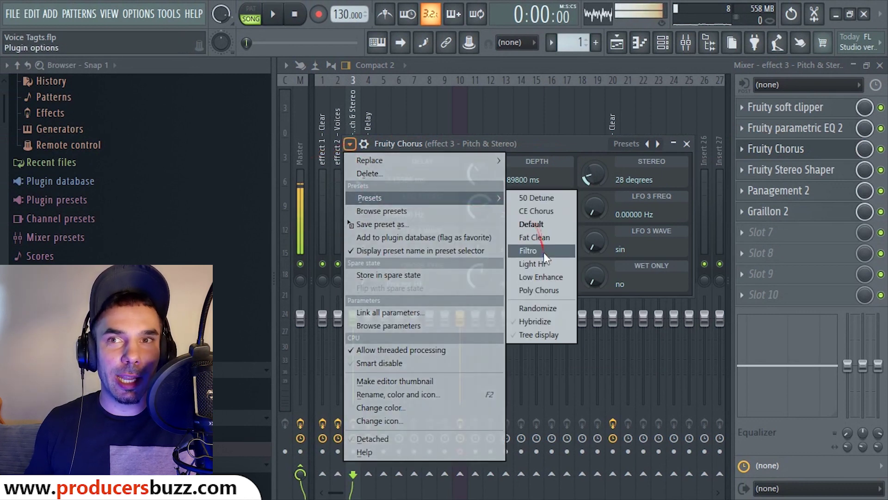
click(550, 288)
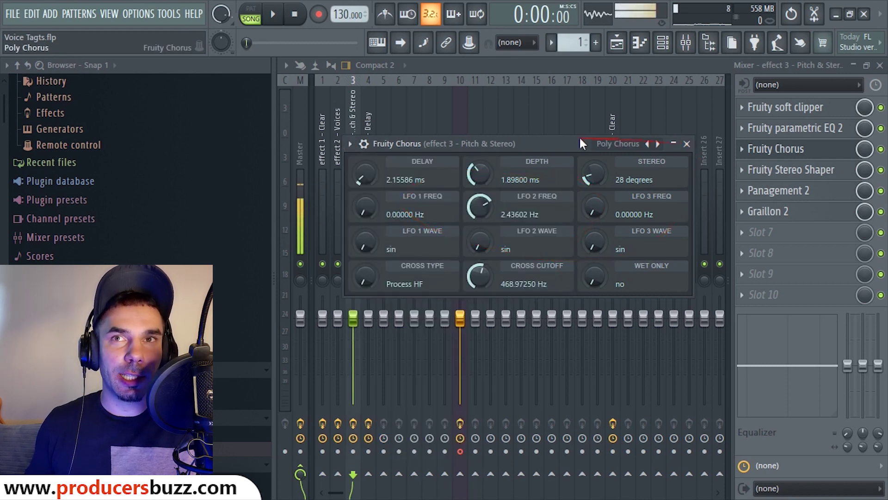
drag(582, 144, 598, 142)
click(704, 142)
Set the left/right delay in Fruity Stereo Shaper to about 23.9 ms and close the plugin.
click(790, 171)
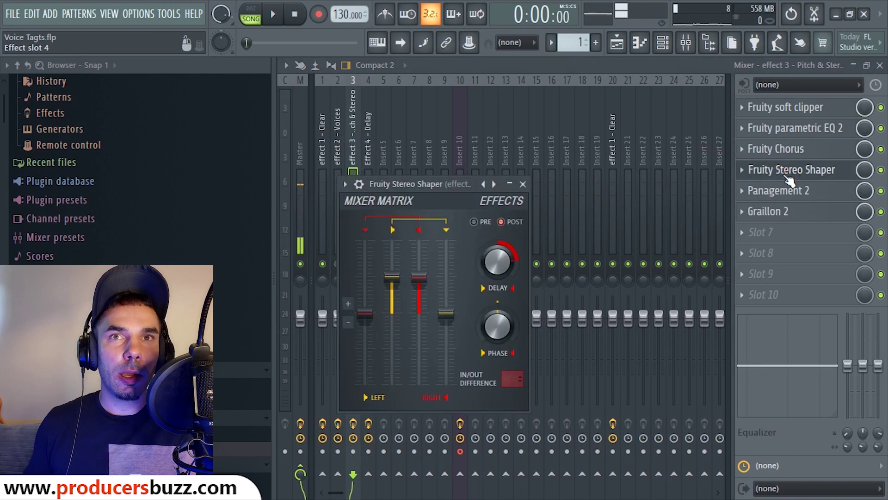
drag(491, 259, 492, 333)
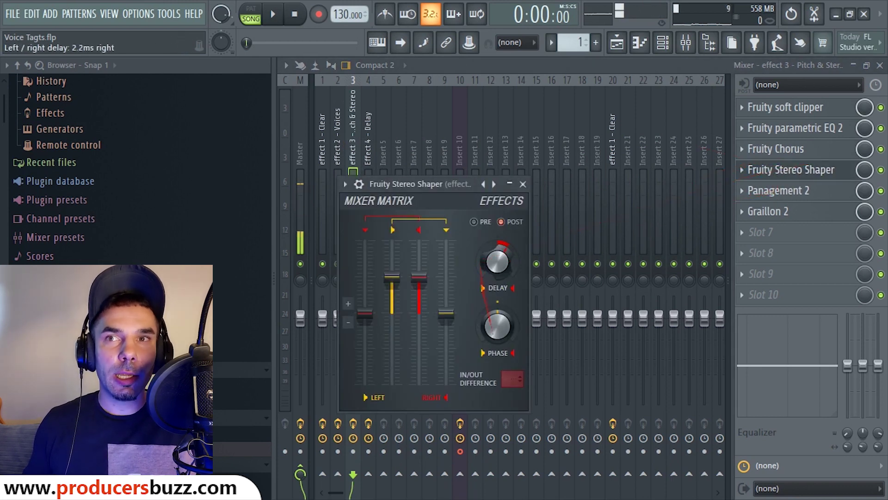
drag(497, 262, 497, 236)
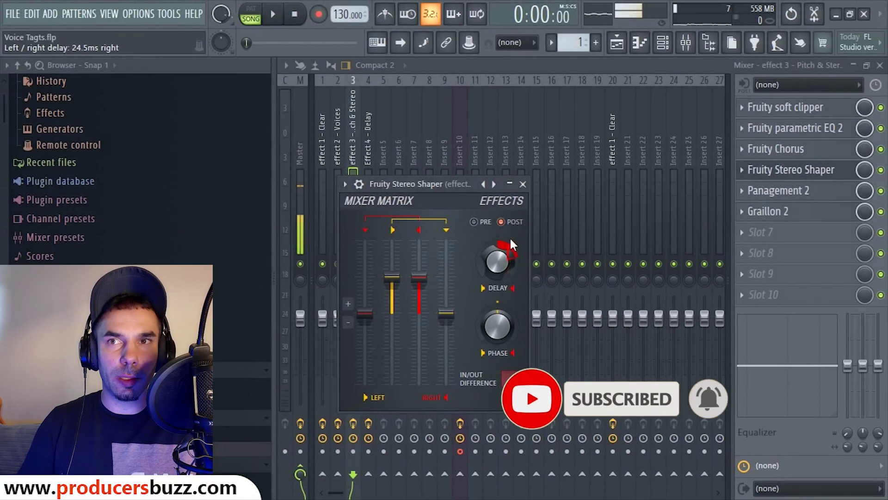
drag(497, 236, 498, 227)
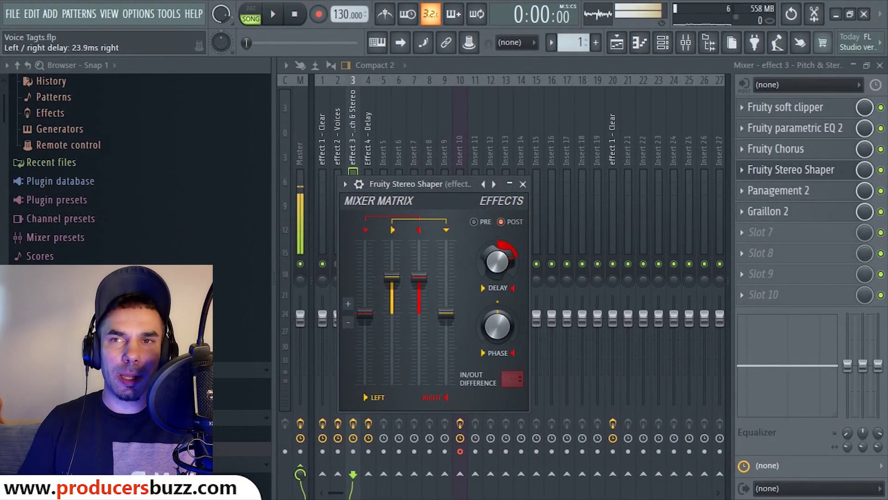
click(522, 184)
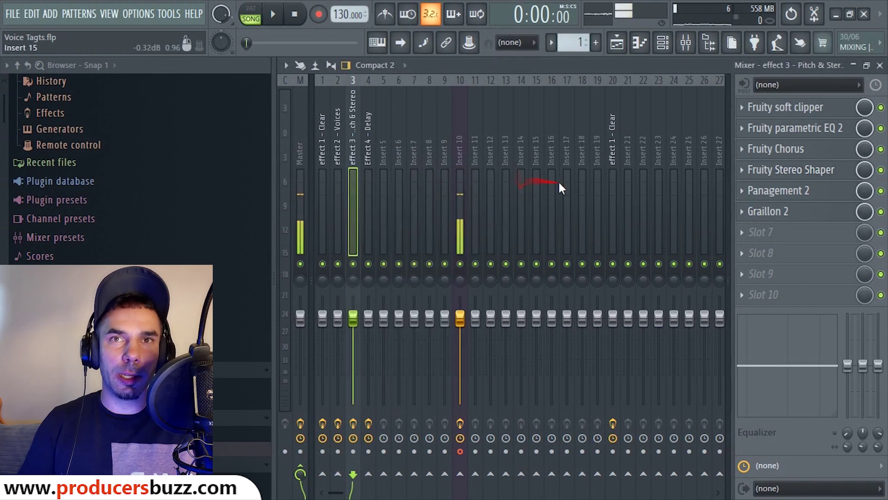
Open Panagement 2, review its Heaven reverb with the room size, wet and decay settings, and close it.
click(779, 190)
drag(666, 57, 579, 64)
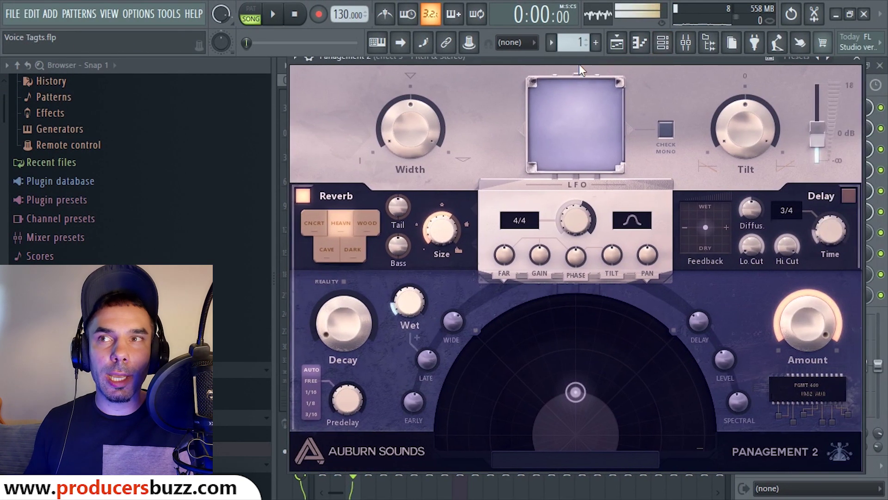
click(347, 223)
drag(442, 229, 449, 240)
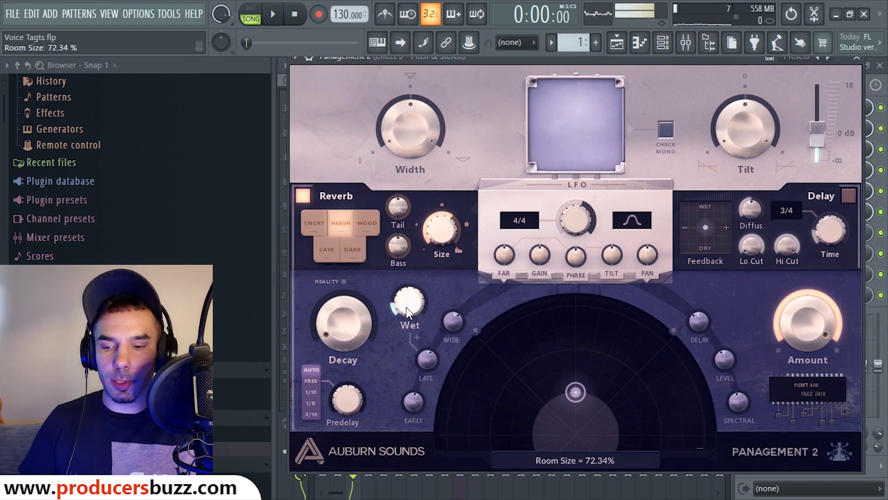
drag(406, 307, 412, 287)
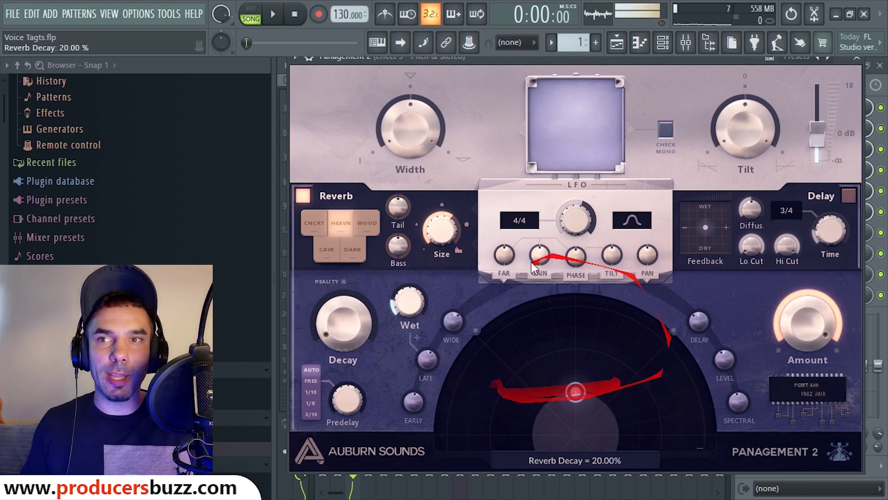
click(857, 58)
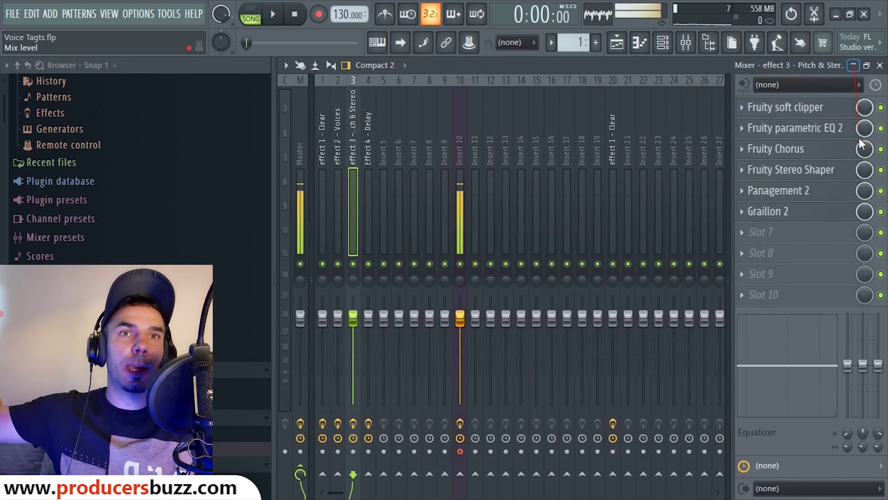
Open Graillon 2, set its pitch shift to about -0.42 st and play the vocal through it.
click(784, 207)
mouse_move(626, 64)
mouse_down()
mouse_move(626, 73)
mouse_move(624, 62)
mouse_up()
drag(394, 403, 407, 342)
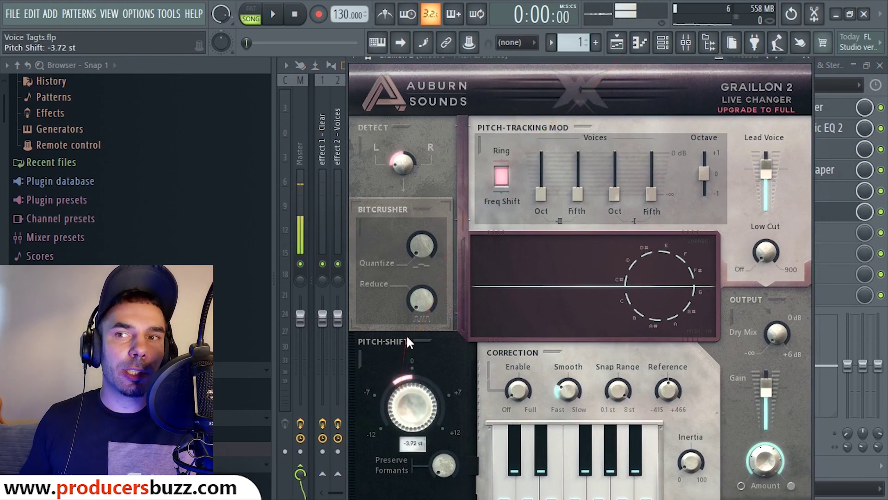
drag(421, 306, 421, 303)
key(space)
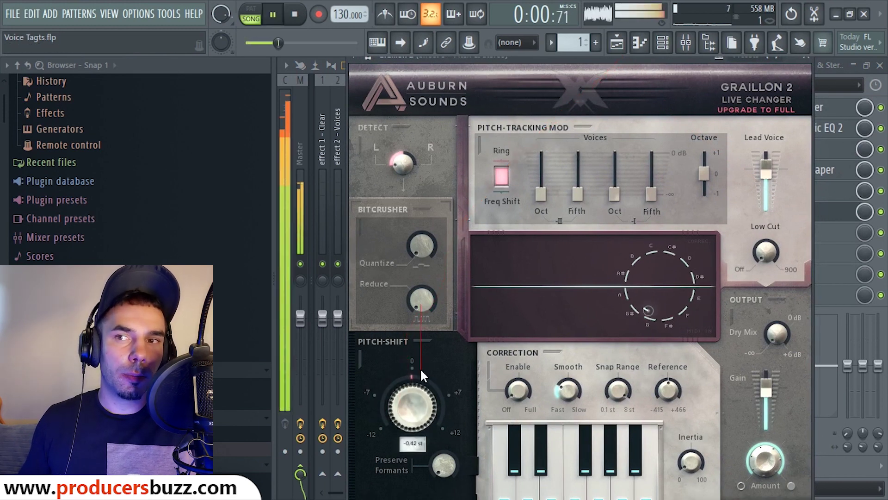
key(space)
Audition the vocal with Graillon 2's pitch shift lowered to about -7, raised above +7 and brought back near zero.
drag(415, 396, 393, 472)
key(space)
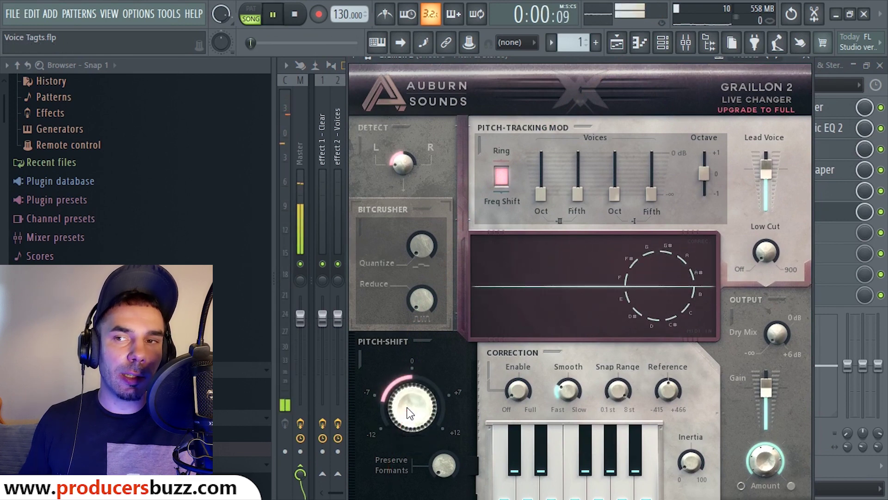
drag(409, 413, 448, 285)
key(space)
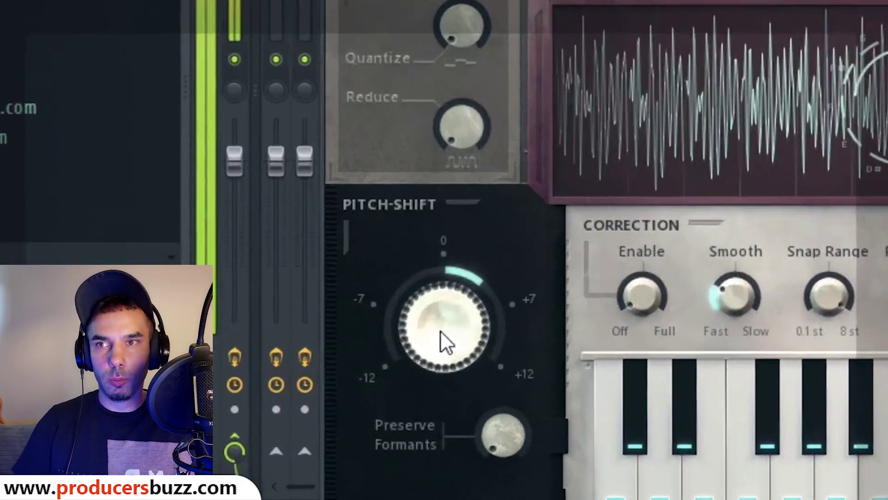
drag(410, 413, 410, 390)
drag(445, 281, 451, 248)
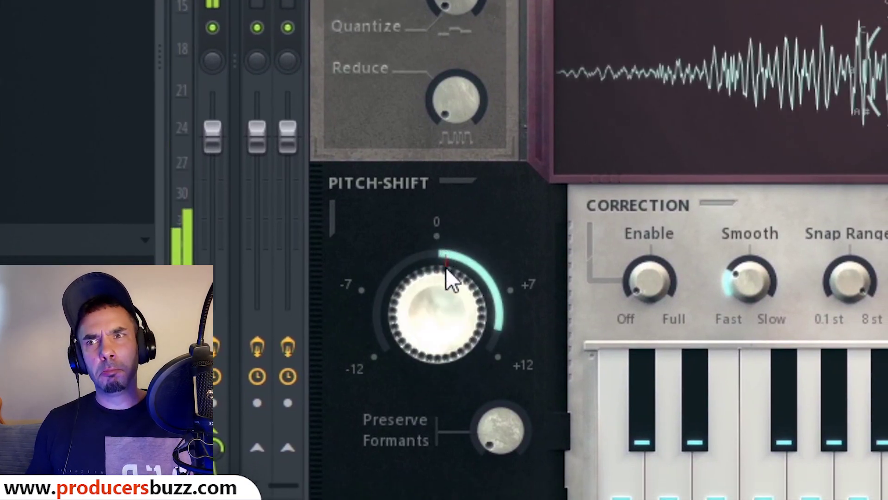
drag(445, 267, 446, 467)
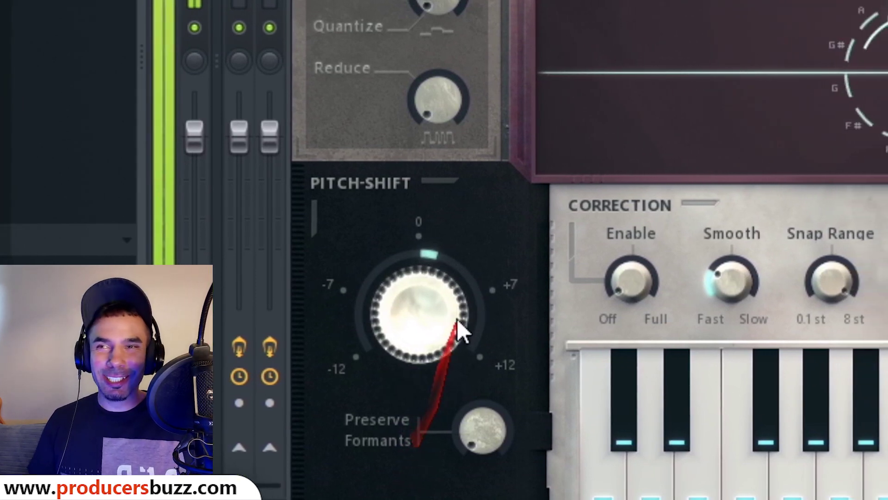
Lower Graillon 2's pitch shift to just below -7 semitones, close the plugin and reopen it.
drag(490, 324, 445, 280)
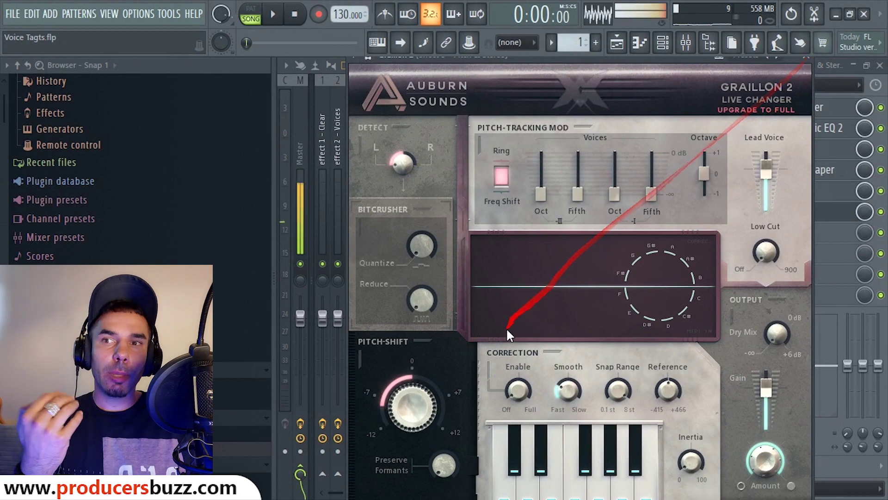
click(812, 59)
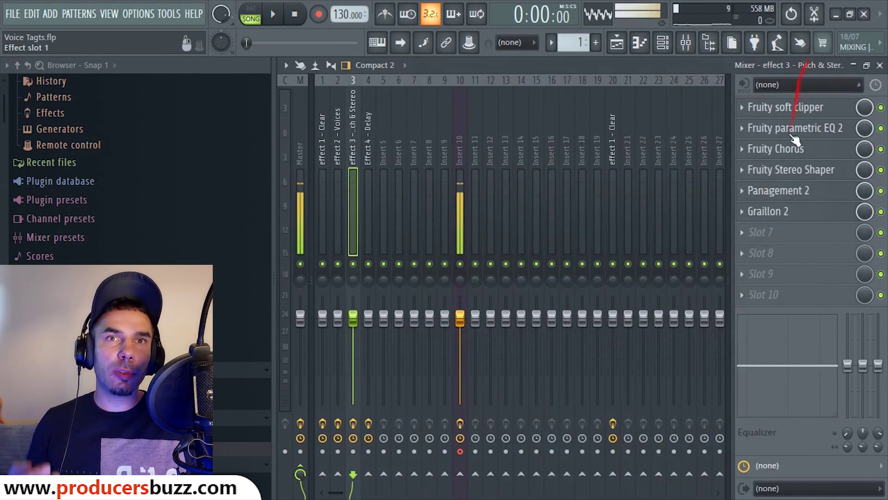
click(777, 211)
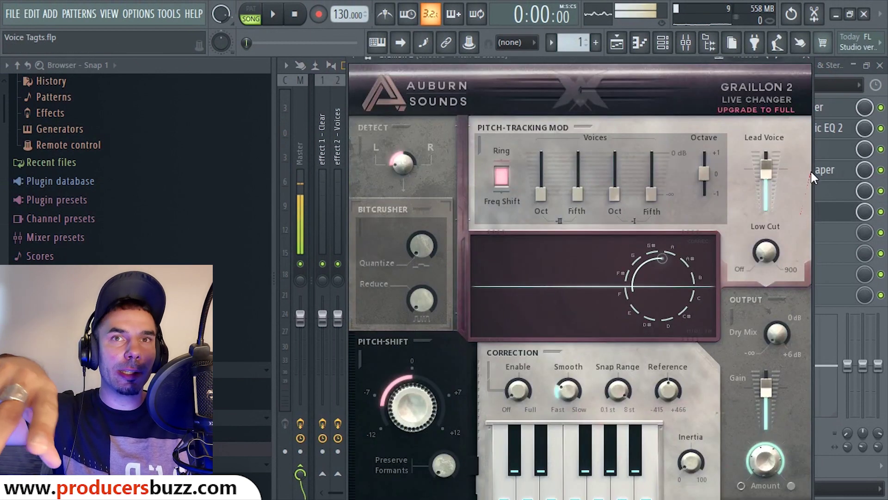
Close Graillon 2 and play the vocal with Graillon 2 and Fruity Stereo Shaper bypassed on the effect 3 mixer track.
click(807, 57)
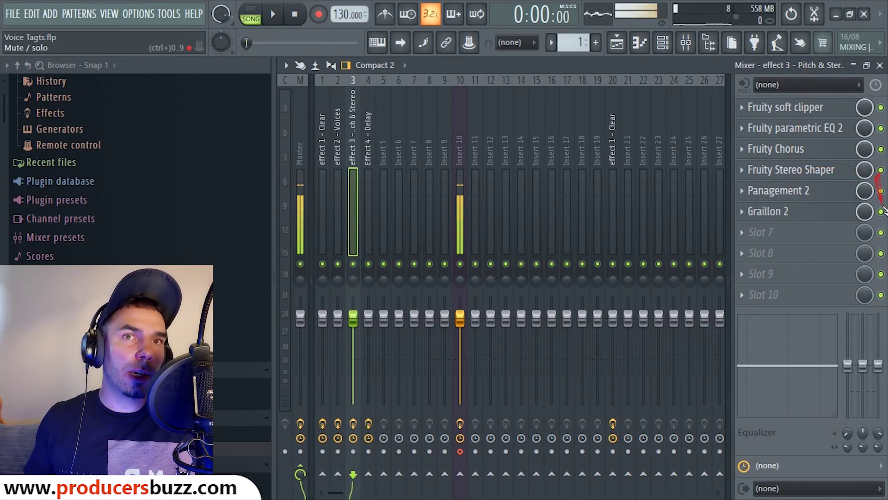
click(881, 170)
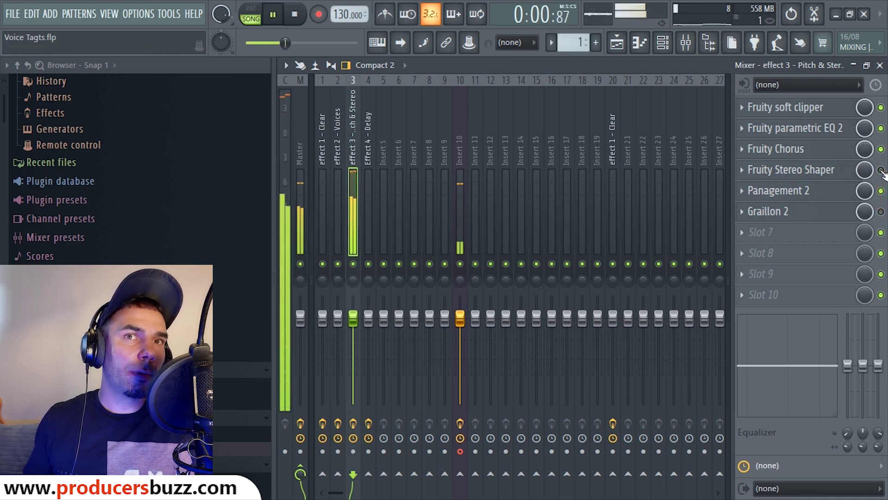
key(space)
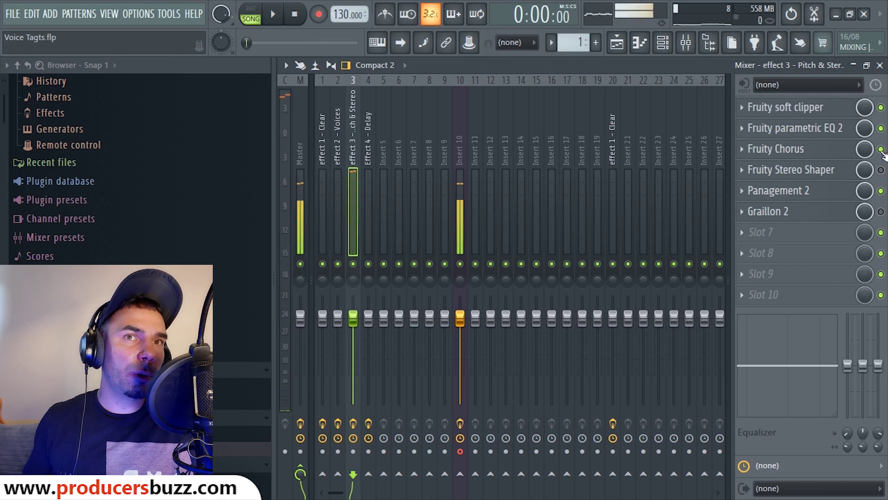
click(881, 150)
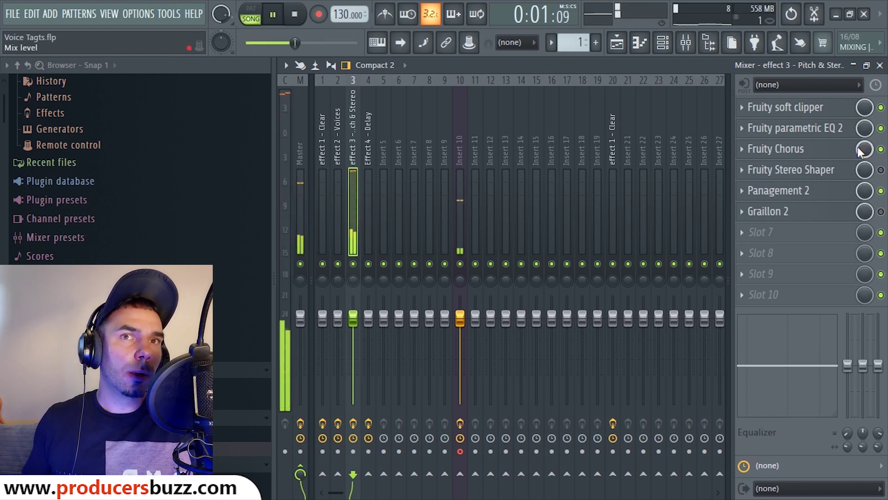
key(space)
Re-enable Fruity Stereo Shaper and Graillon 2, and play the vocal through the full effect 3 chain.
click(882, 169)
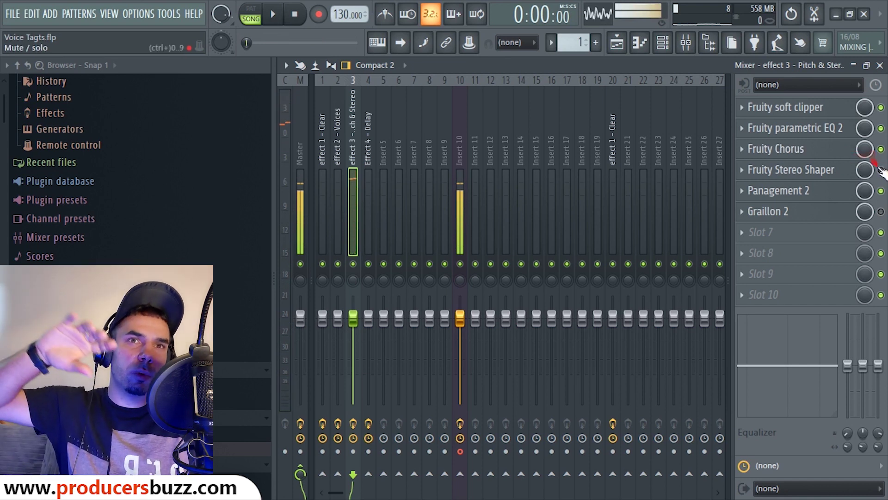
click(882, 211)
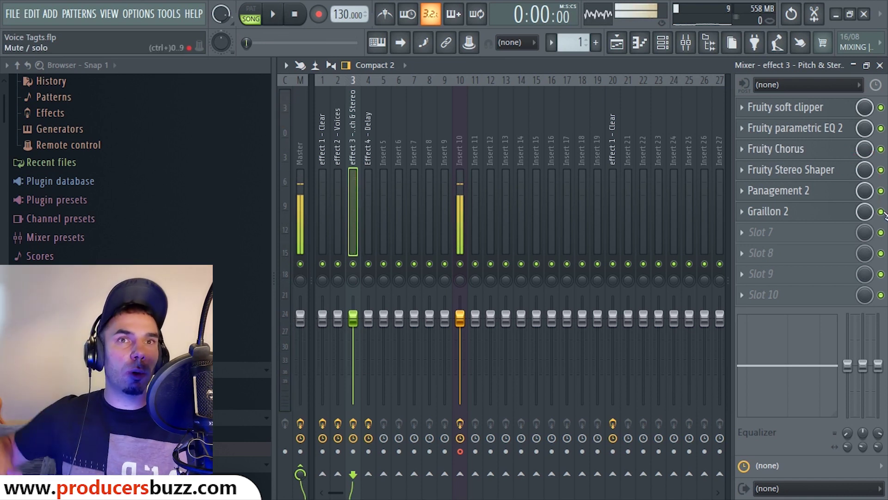
key(space)
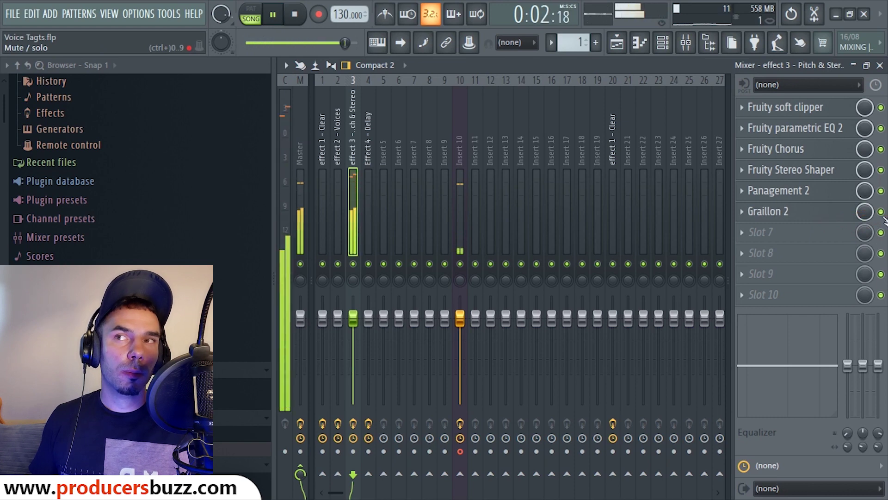
click(812, 211)
click(809, 65)
key(space)
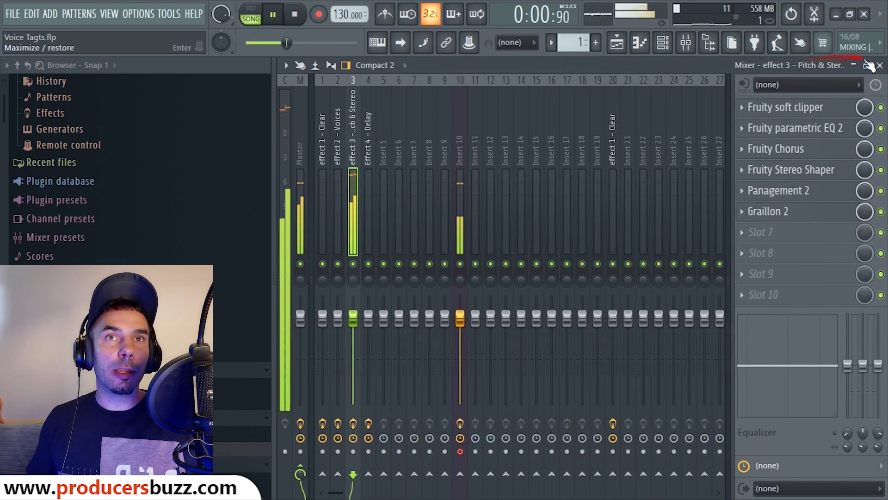
Close the mixer, leave only the Effect 4 - Delay playlist track active by muting Effect 3 - Pitch, and play it.
click(880, 65)
click(455, 288)
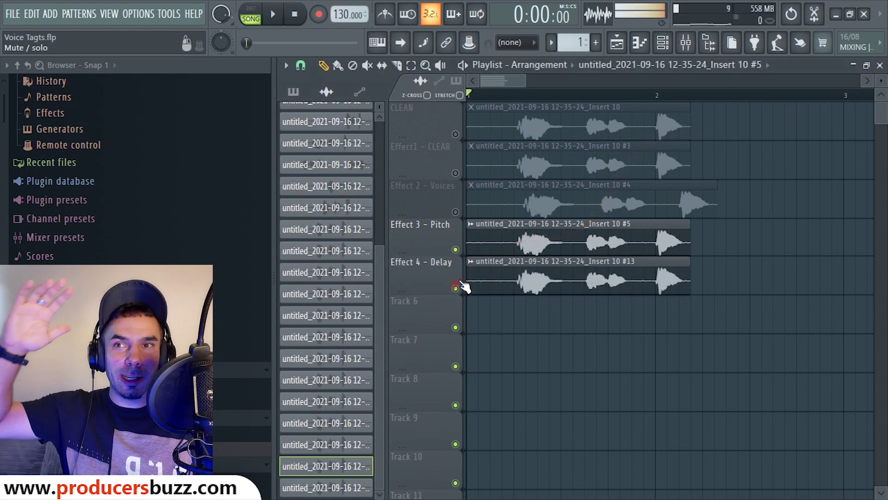
click(456, 250)
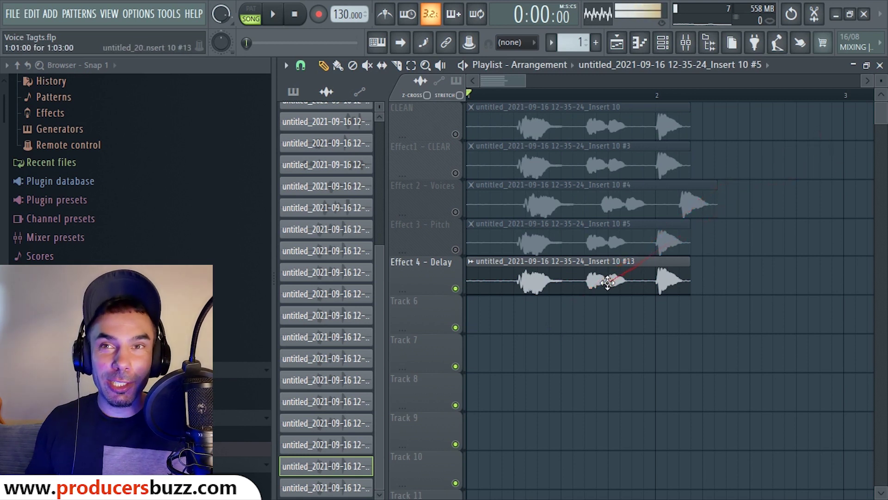
key(space)
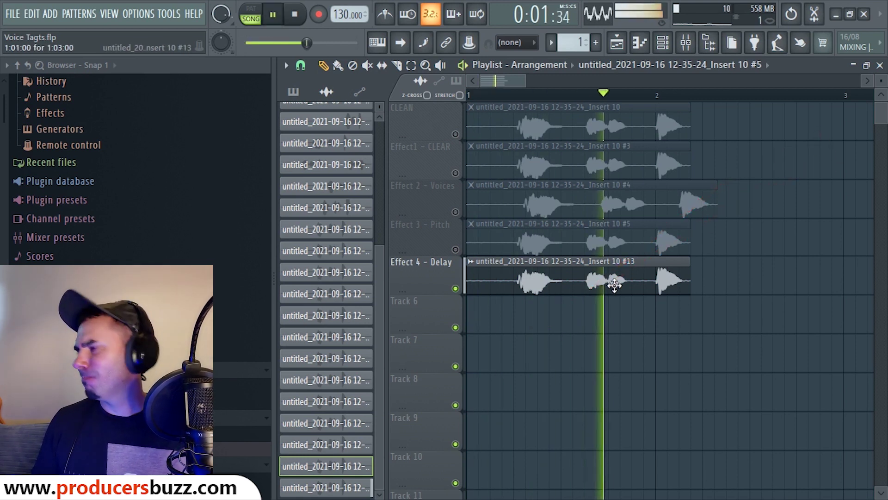
key(space)
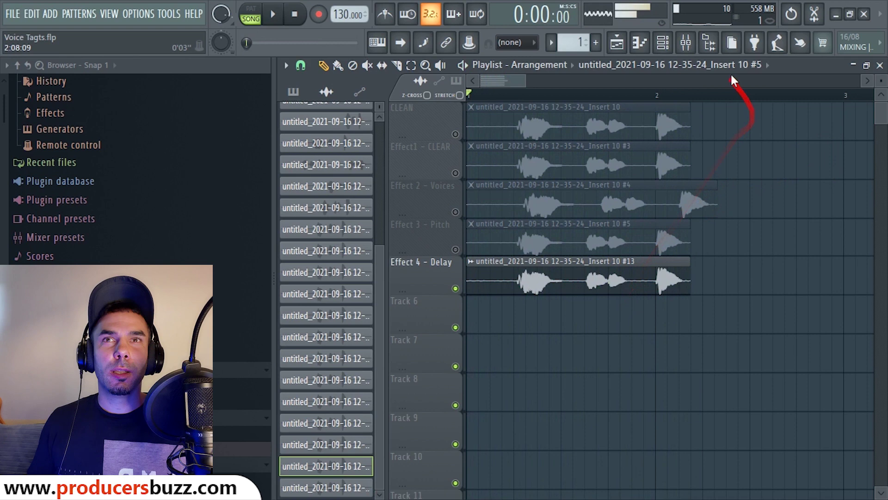
Load the Ping pong preset in Fruity Delay 3 on the Effect 4 - Delay mixer track and play the vocal with only that delay active.
click(686, 42)
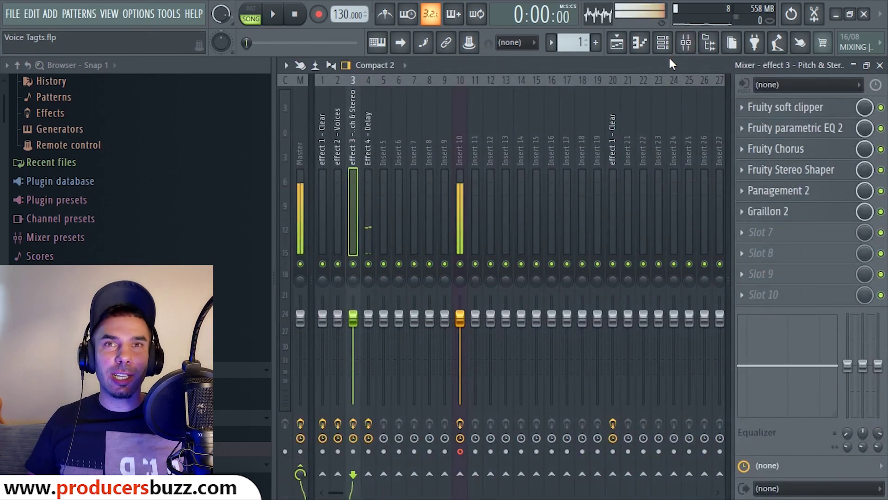
click(367, 149)
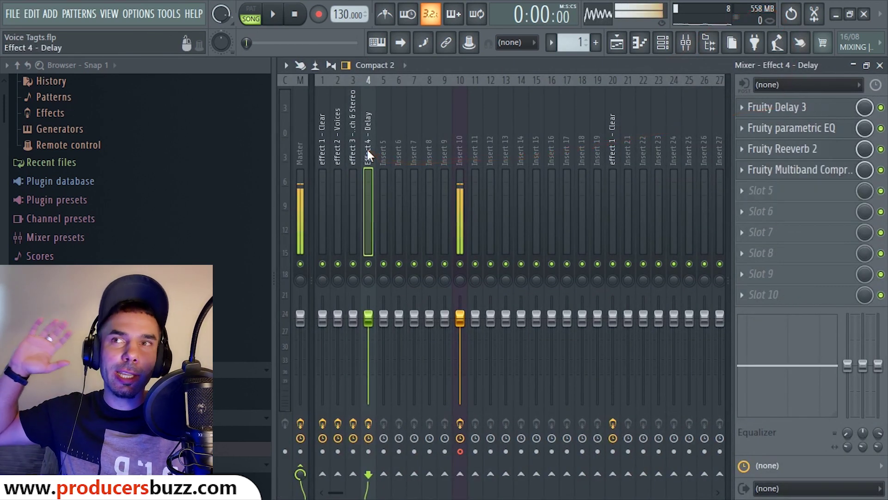
click(806, 109)
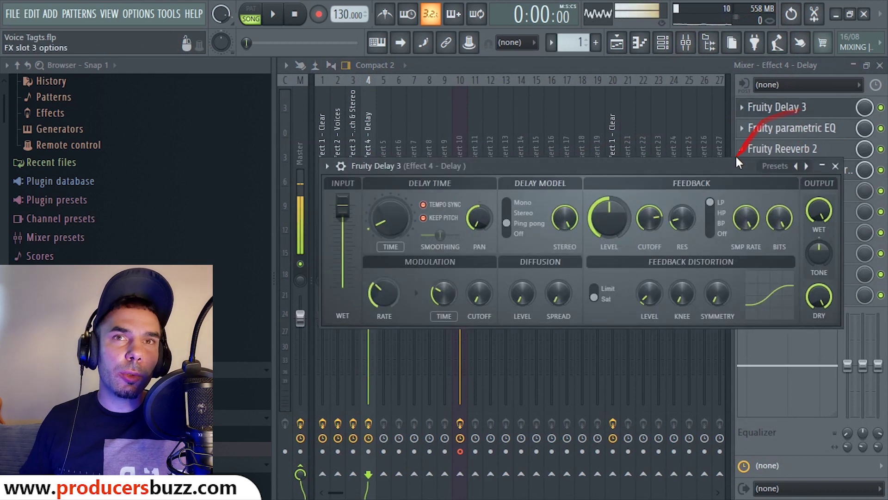
drag(736, 157, 707, 156)
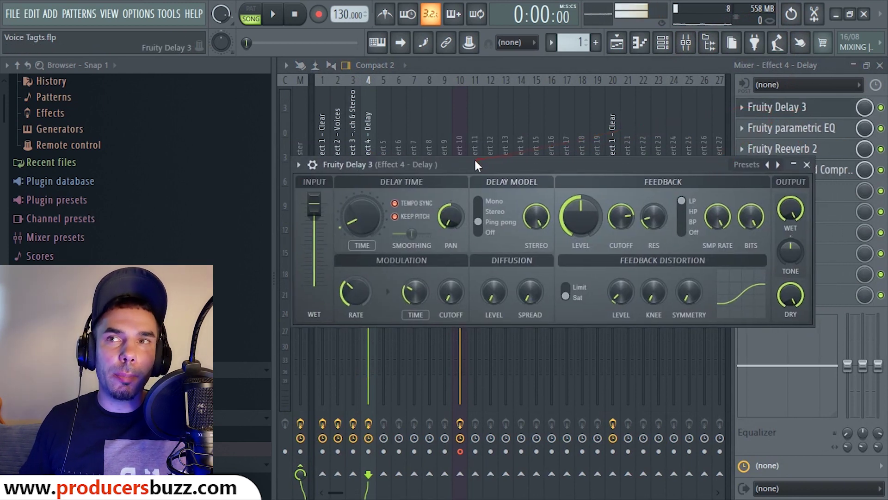
click(298, 164)
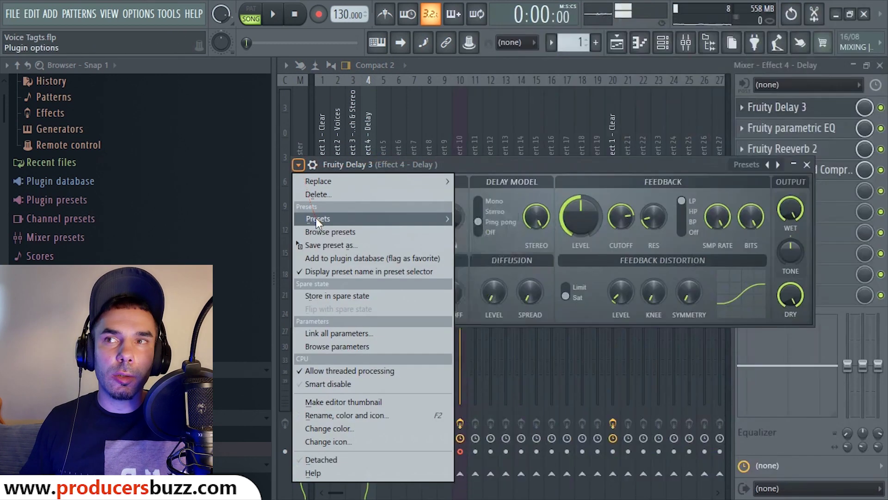
mouse_move(351, 219)
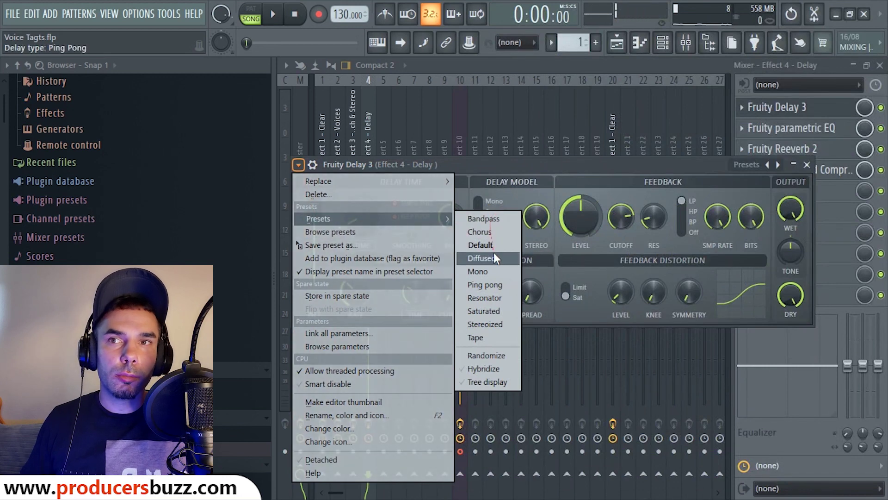
click(498, 285)
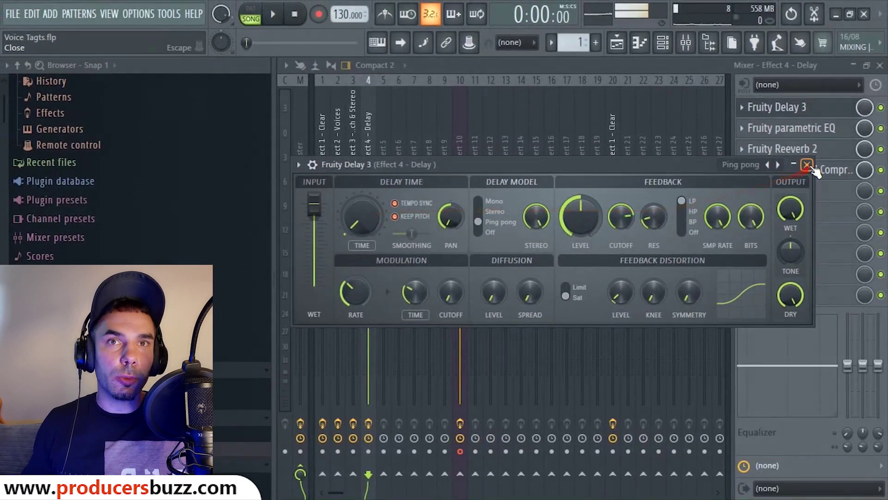
click(807, 166)
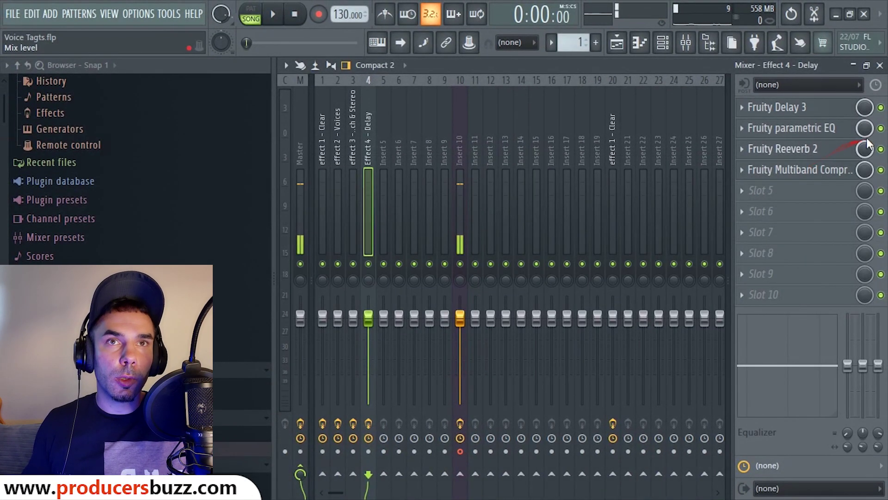
key(space)
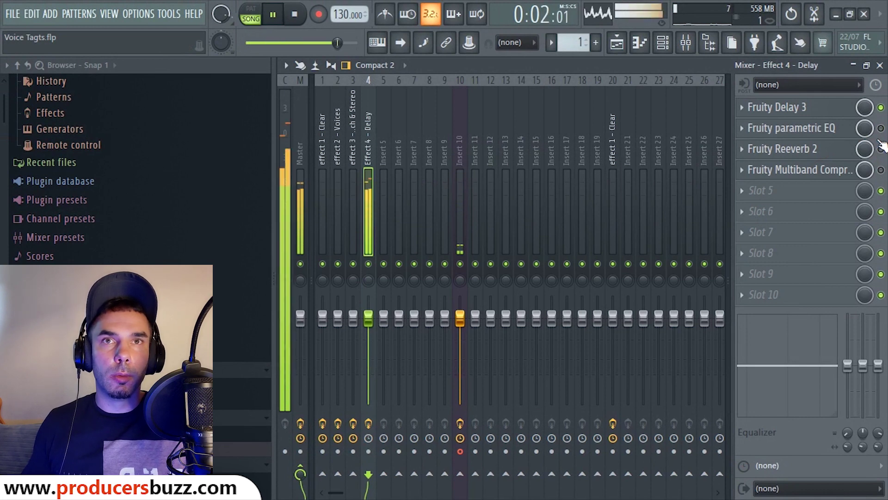
key(space)
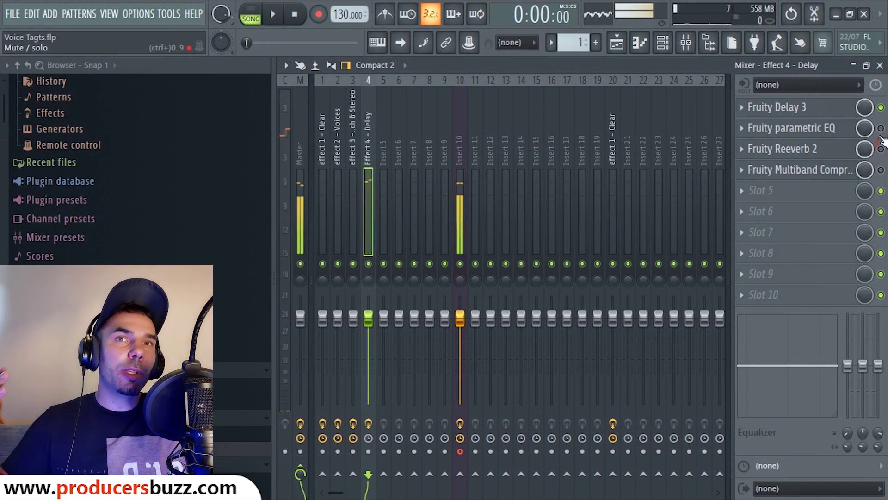
Open the re-enabled Fruity parametric EQ on Effect 4 - Delay, review its band levels and close it.
click(828, 130)
drag(435, 183, 410, 149)
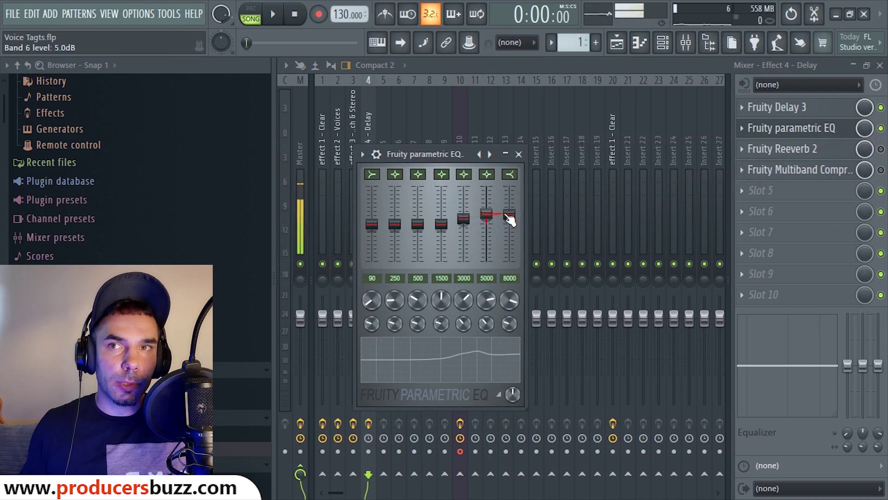
click(519, 154)
Open the re-enabled Fruity Reeverb 2, review its dry, early reflection and wet levels, and close it.
click(828, 148)
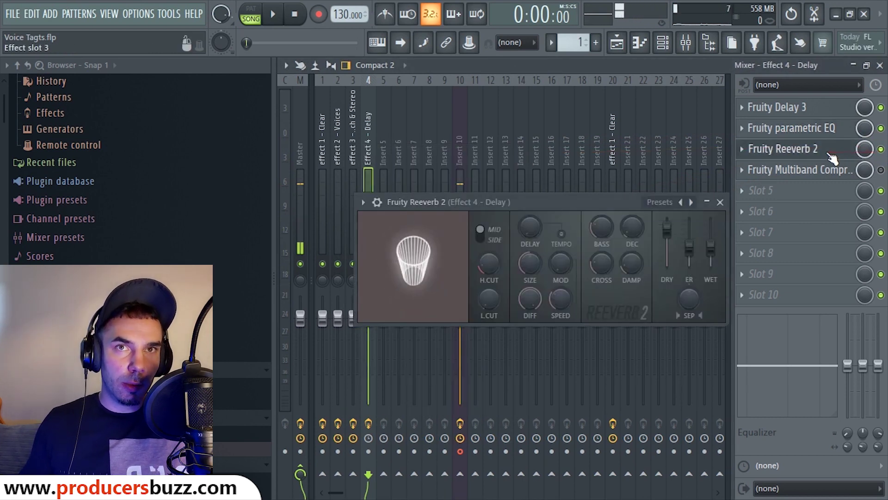
drag(623, 190, 571, 179)
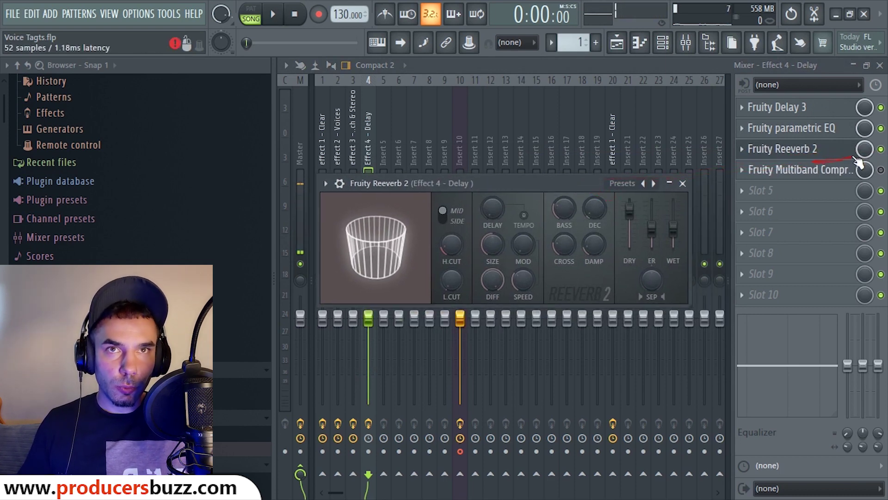
click(851, 150)
click(808, 151)
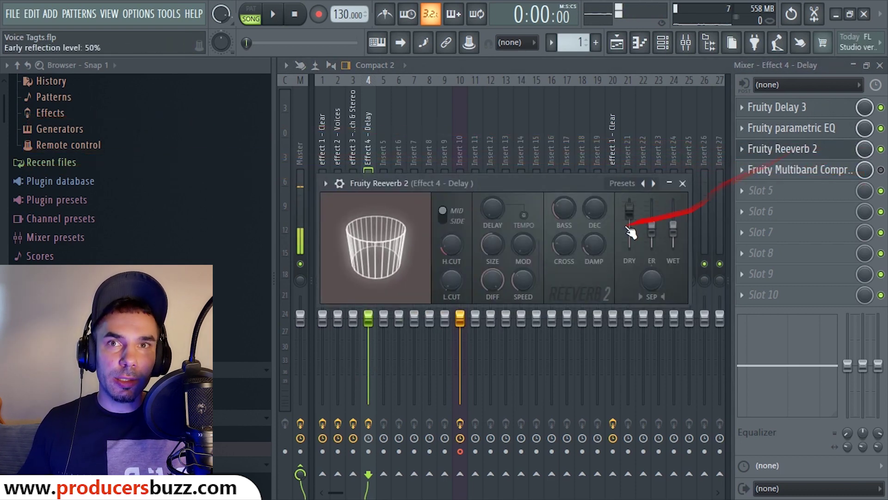
click(683, 184)
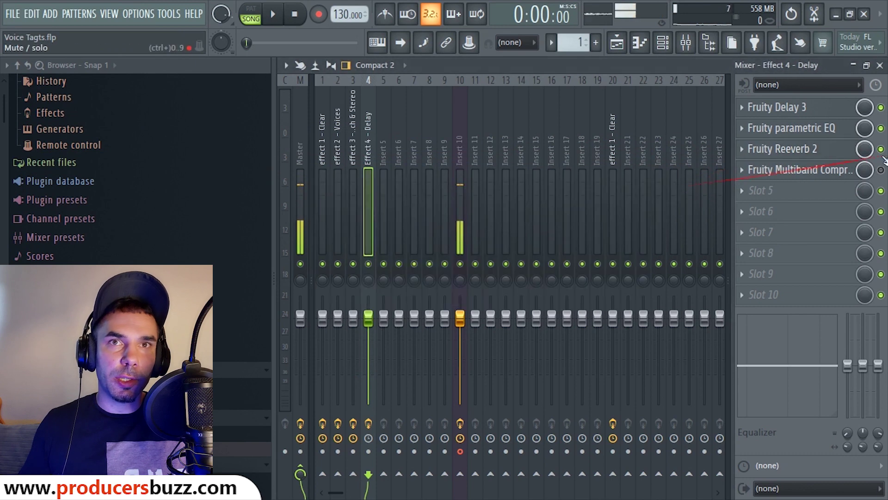
Load the Vocal preset in Fruity Multiband Compressor on Effect 4 - Delay and close the plugin.
click(828, 178)
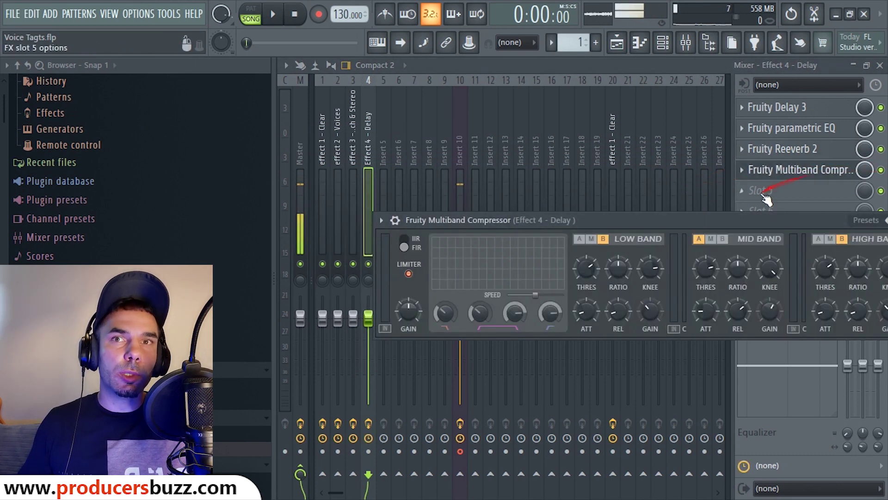
drag(392, 226, 347, 166)
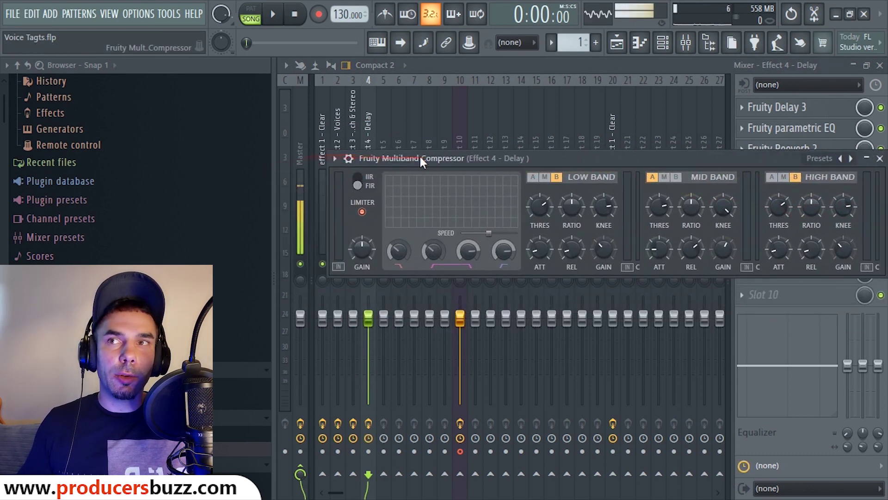
click(334, 158)
mouse_move(343, 211)
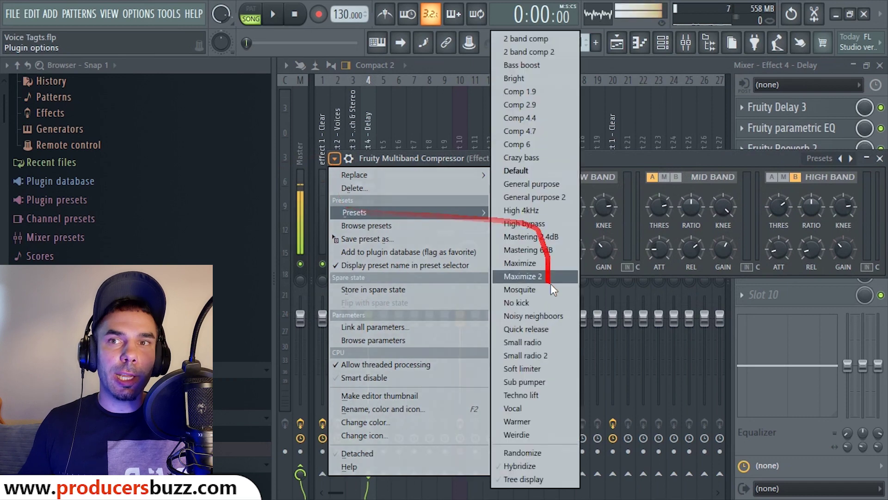
click(532, 407)
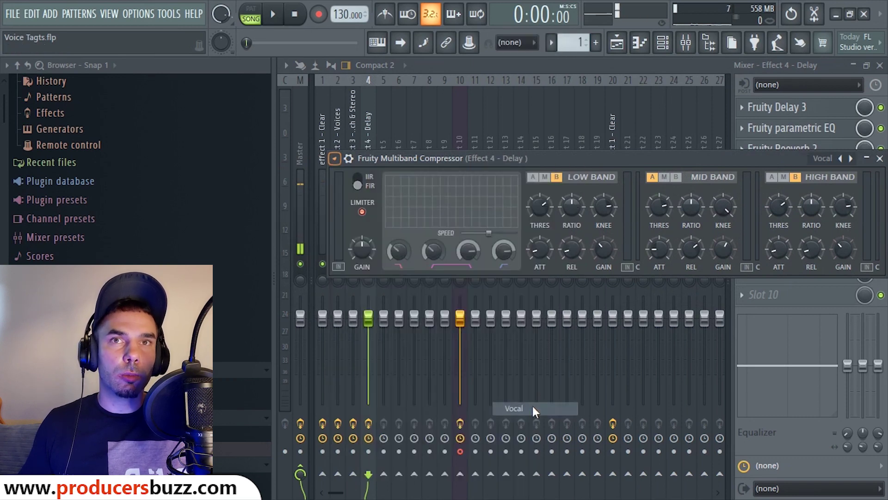
drag(787, 157, 648, 159)
click(745, 160)
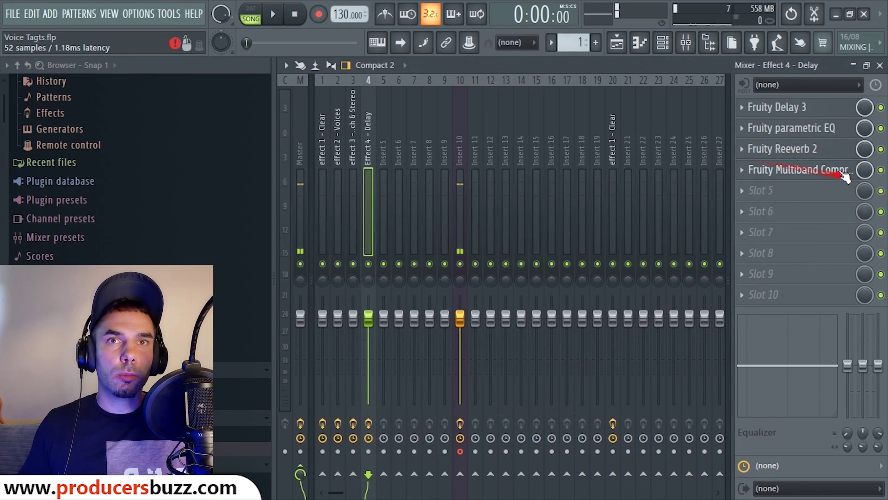
Play the vocal through the full Effect 4 - Delay chain and reopen Fruity parametric EQ to review its bands.
key(space)
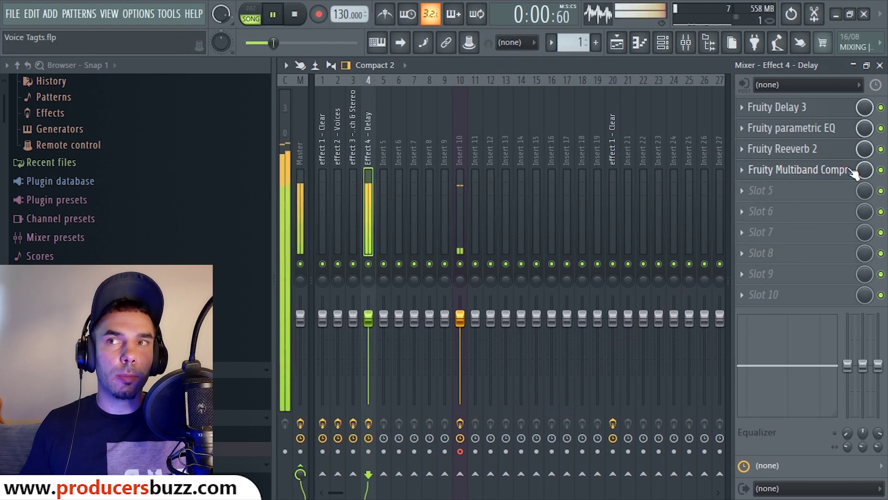
key(space)
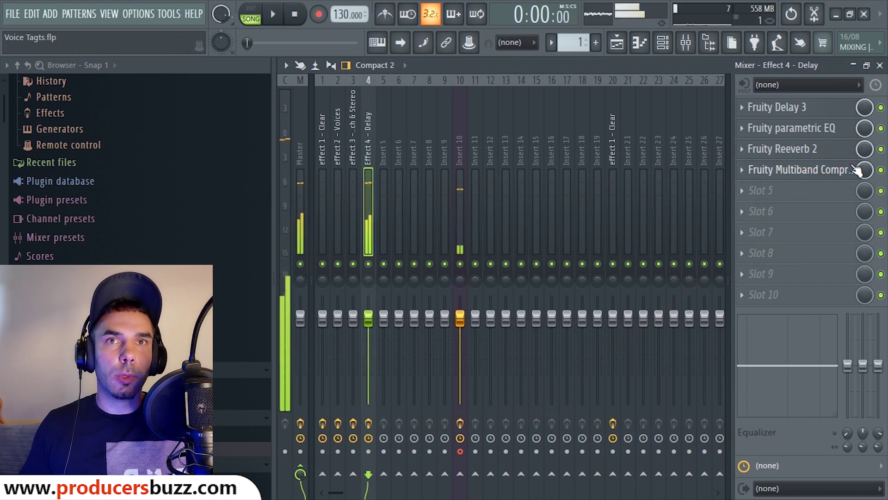
click(830, 130)
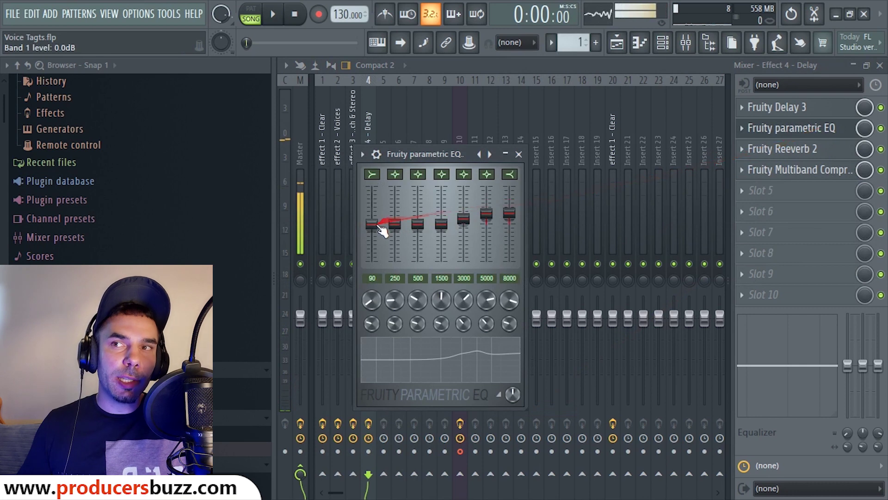
Lower the first two bands of Fruity parametric EQ on Effect 4 - Delay to about -16 dB and close the plugin.
drag(398, 229, 397, 261)
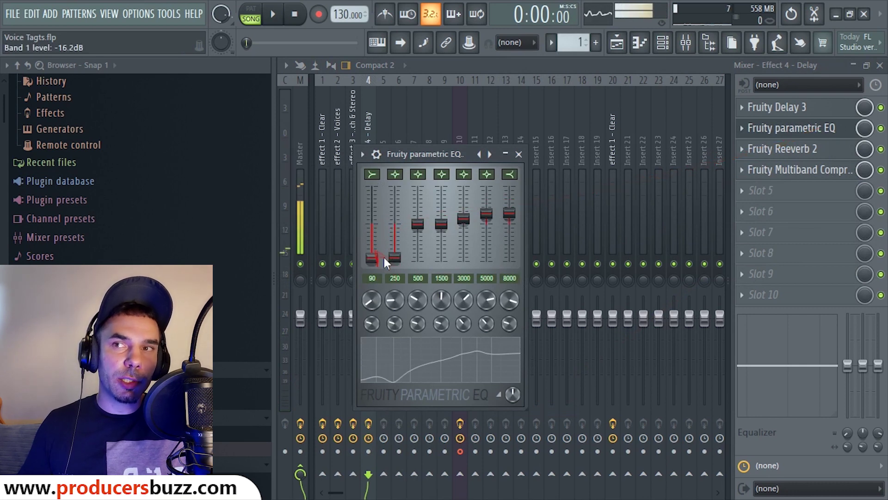
click(518, 154)
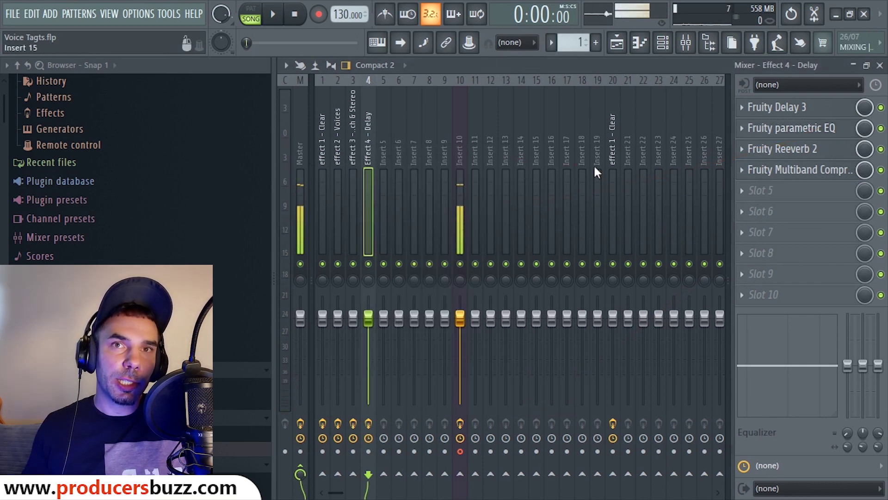
Reduce the mix level of Fruity Reeverb 2 on Effect 4 - Delay, play the result and close the mixer.
click(825, 156)
key(Escape)
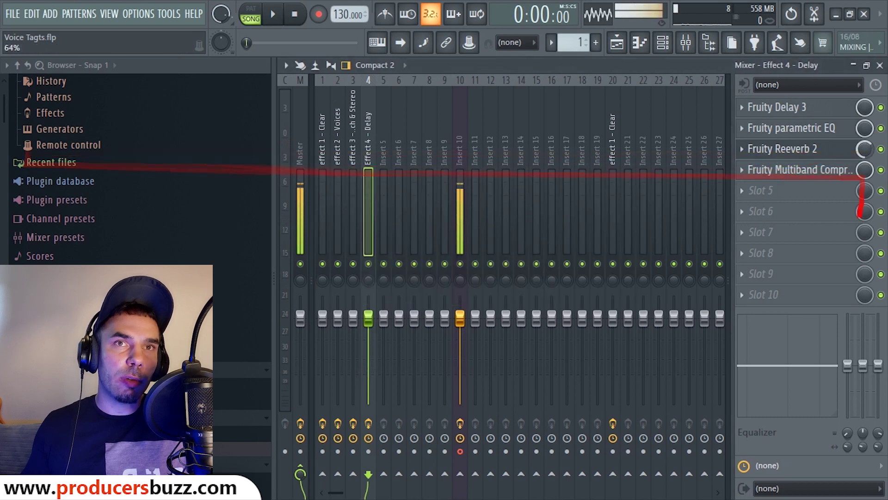
key(space)
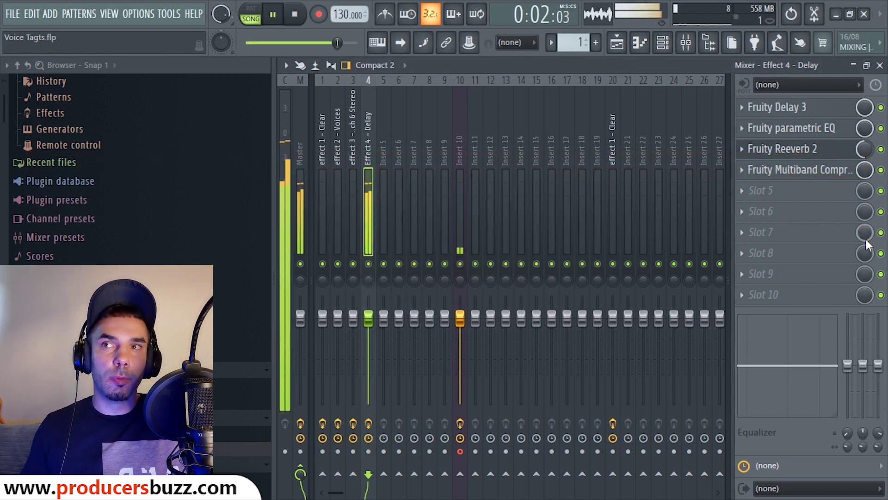
key(space)
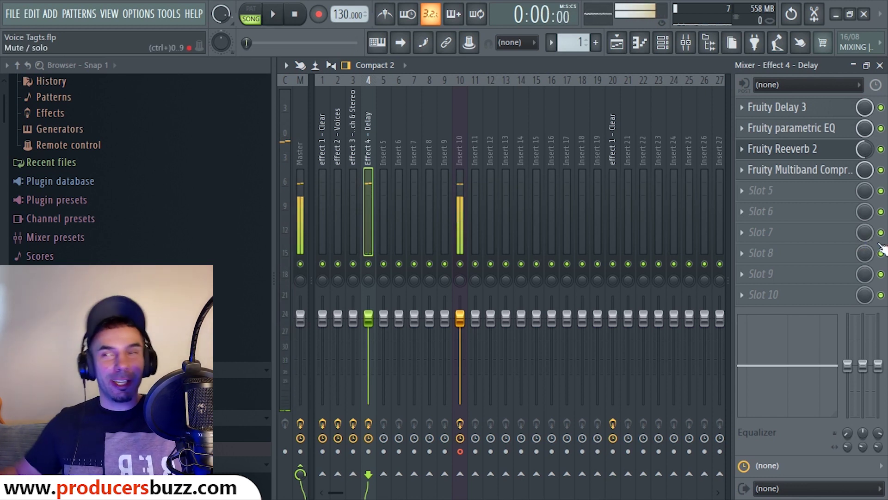
mouse_move(879, 97)
mouse_down()
mouse_move(671, 97)
mouse_move(347, 157)
mouse_move(528, 146)
mouse_move(885, 68)
mouse_up()
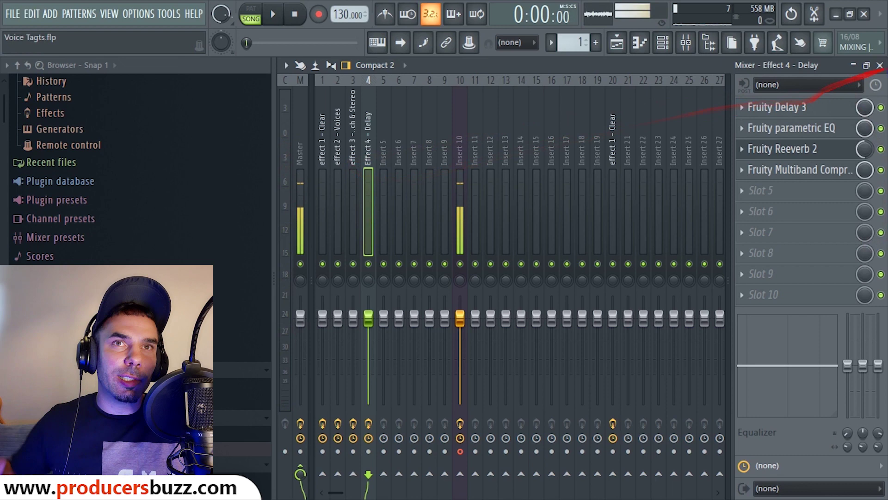
click(881, 66)
Unmute the Effect 2 - Voices playlist track, reset the channel pitch of its clip and close the channel settings.
click(680, 183)
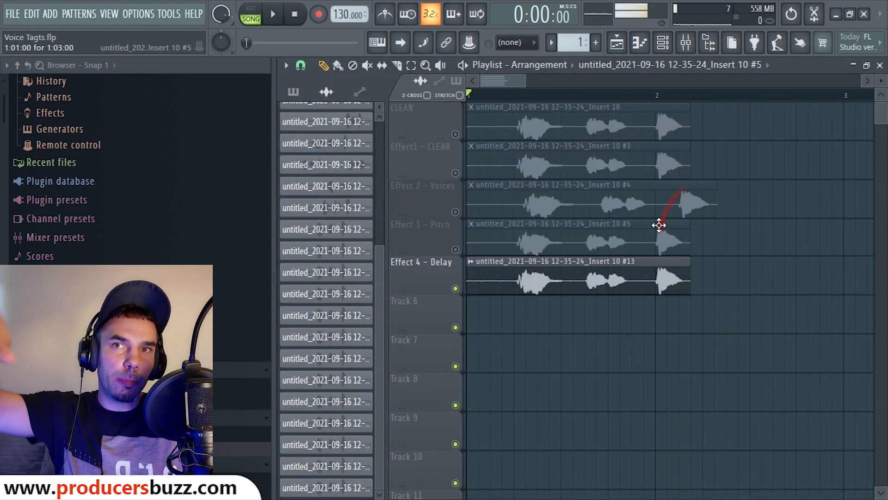
click(455, 212)
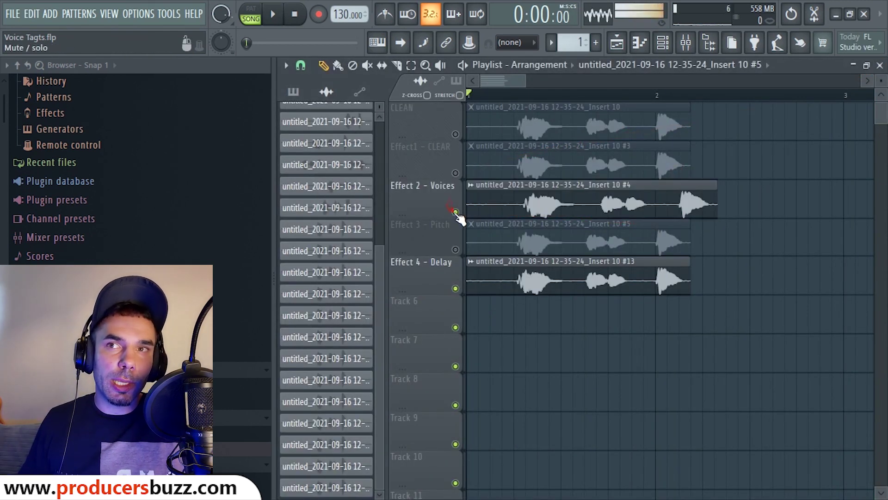
double_click(525, 201)
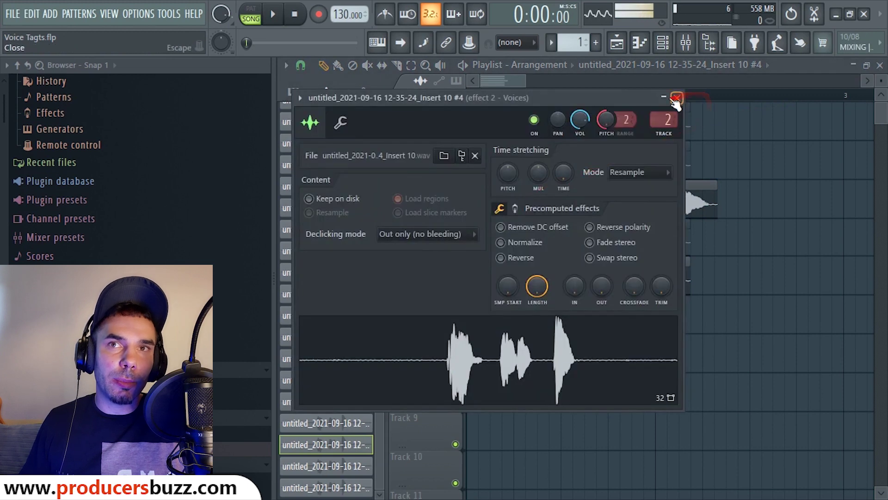
right_click(604, 119)
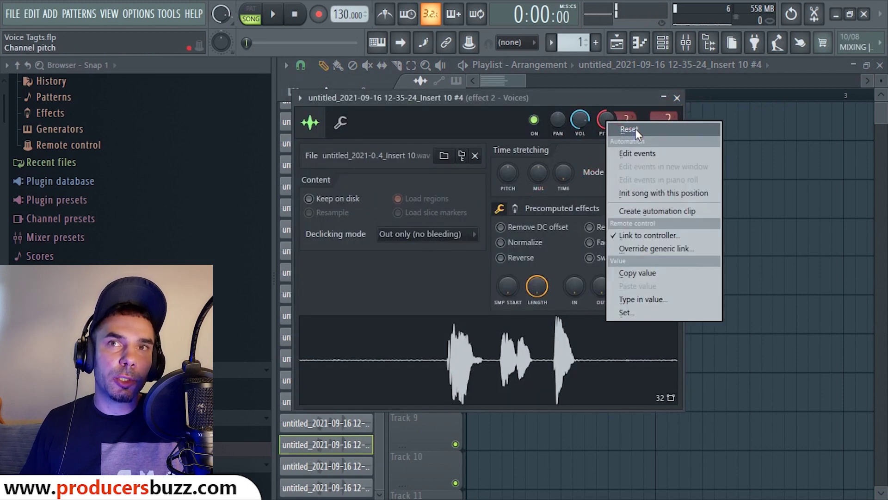
click(637, 129)
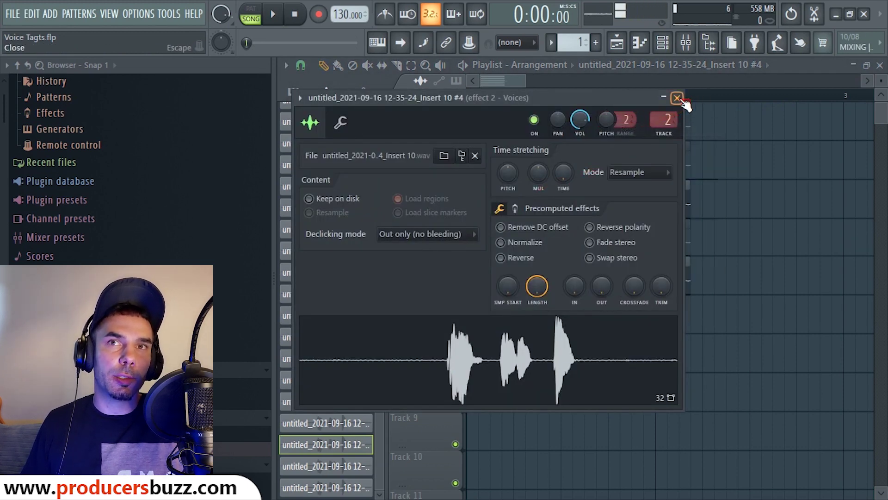
click(677, 98)
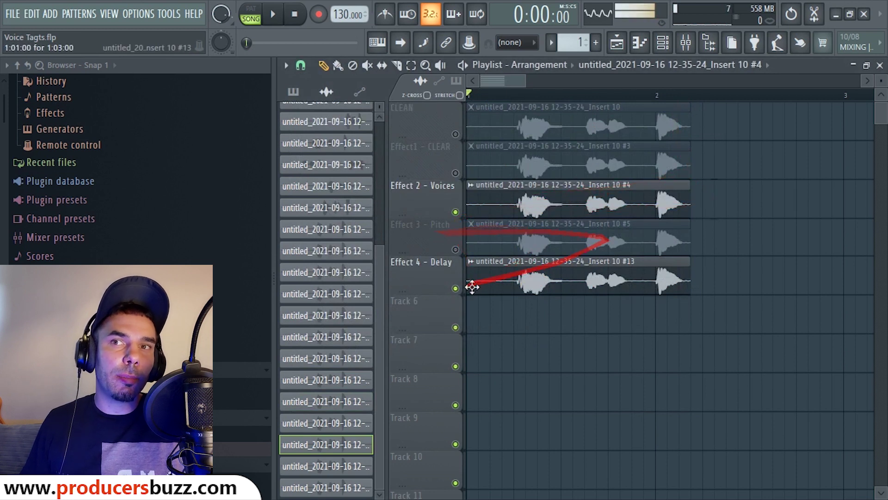
Play Effect 2 - Voices with Effect 4 - Delay, and play again with the Effect1 - CLEAR track unmuted.
key(space)
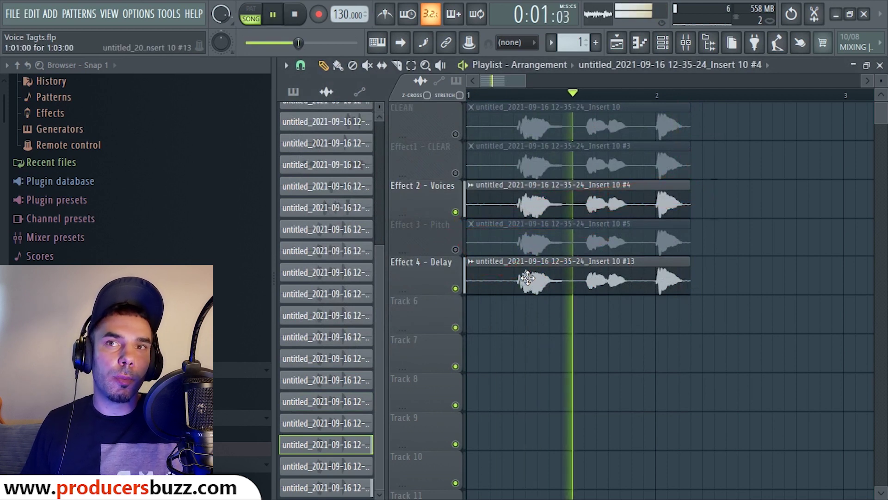
key(space)
click(455, 173)
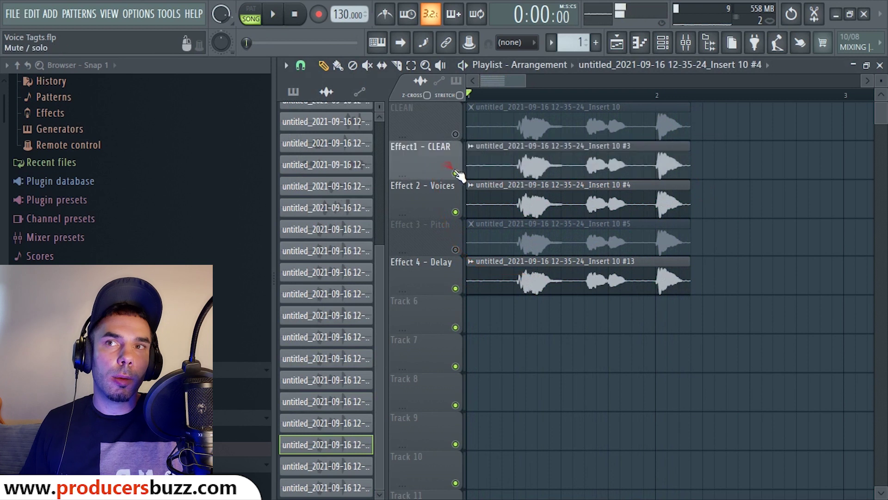
key(space)
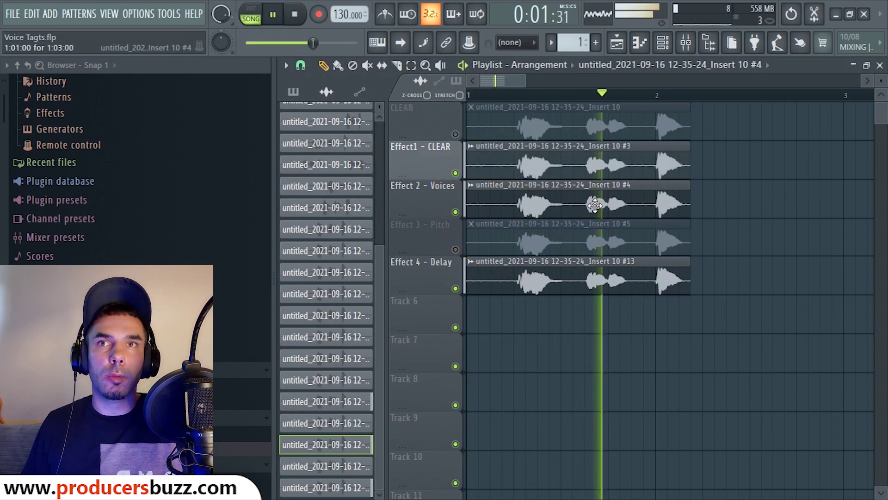
key(space)
Unmute Effect 3 - Pitch, mute Effect 2 - Voices and play the new combination of vocal layers.
click(456, 248)
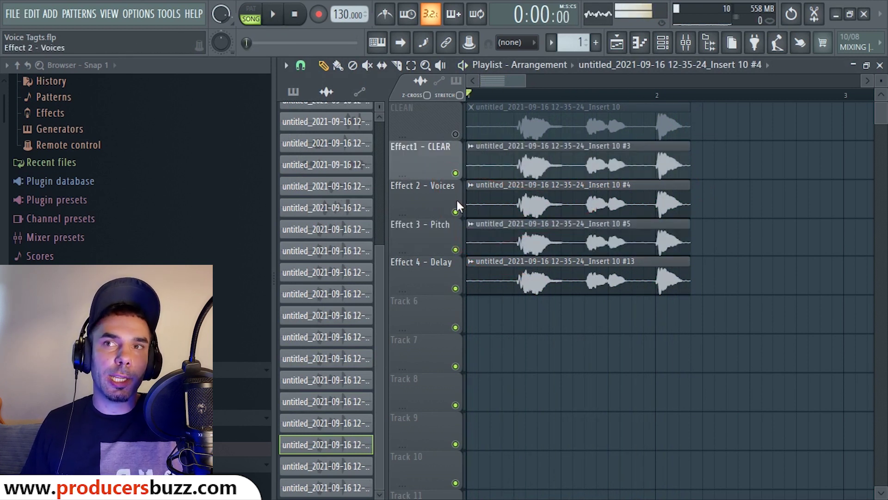
click(456, 210)
key(space)
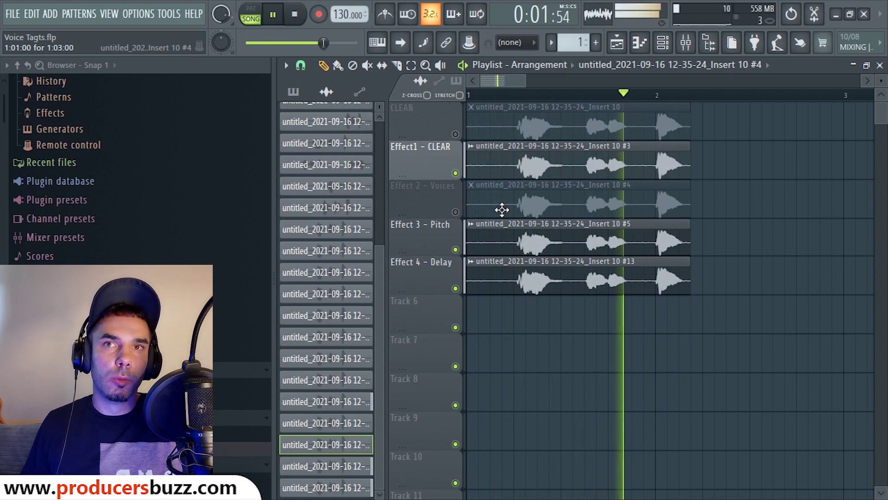
key(space)
Mute Effect 4 - Delay and play the Effect1 - CLEAR and Effect 3 - Pitch layers together.
click(455, 288)
key(space)
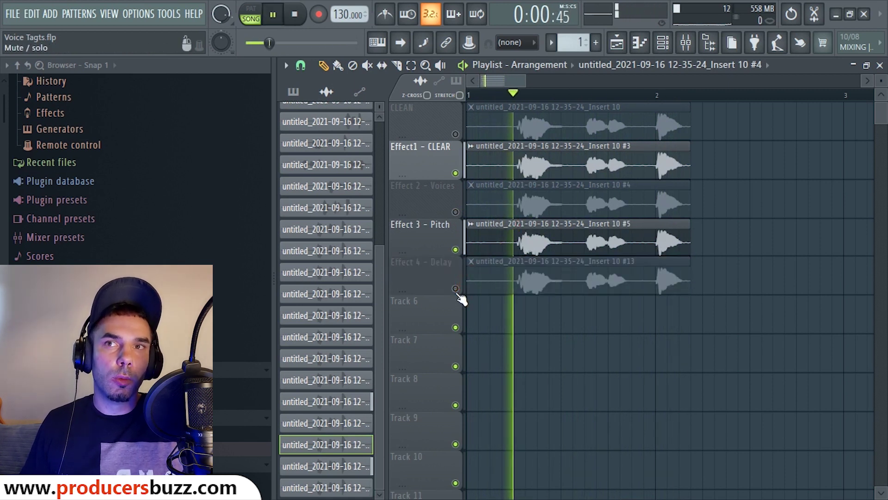
key(space)
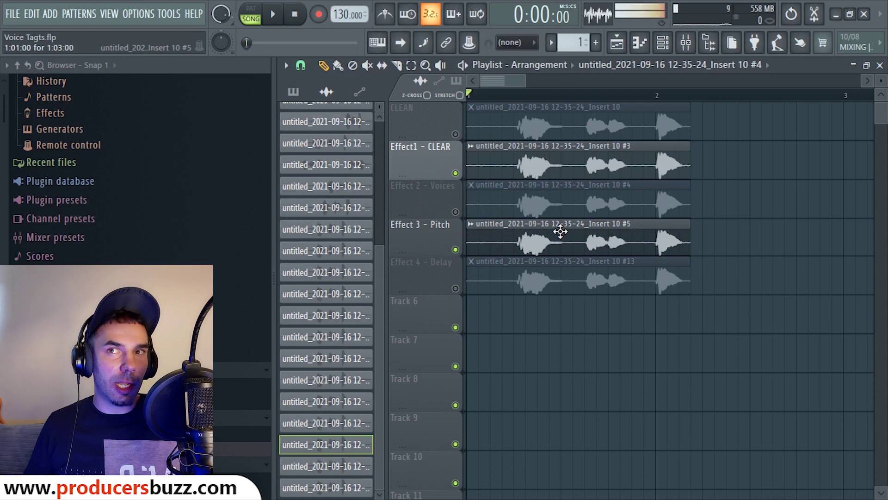
key(space)
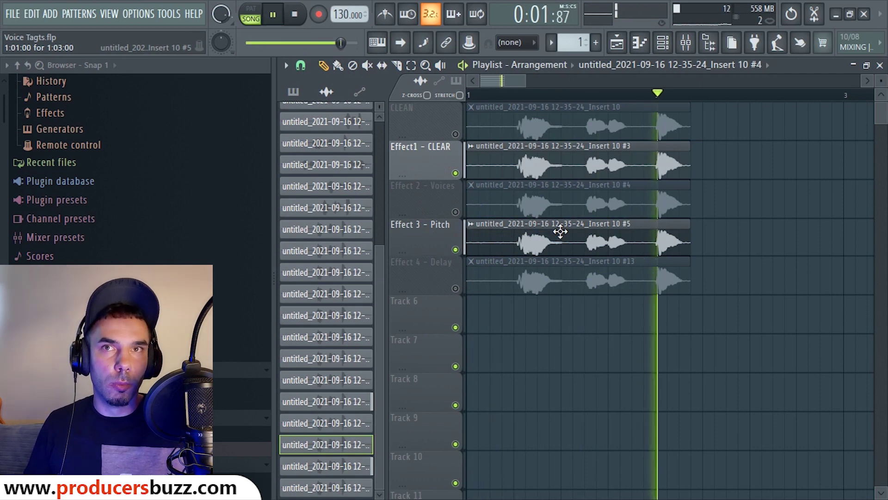
key(space)
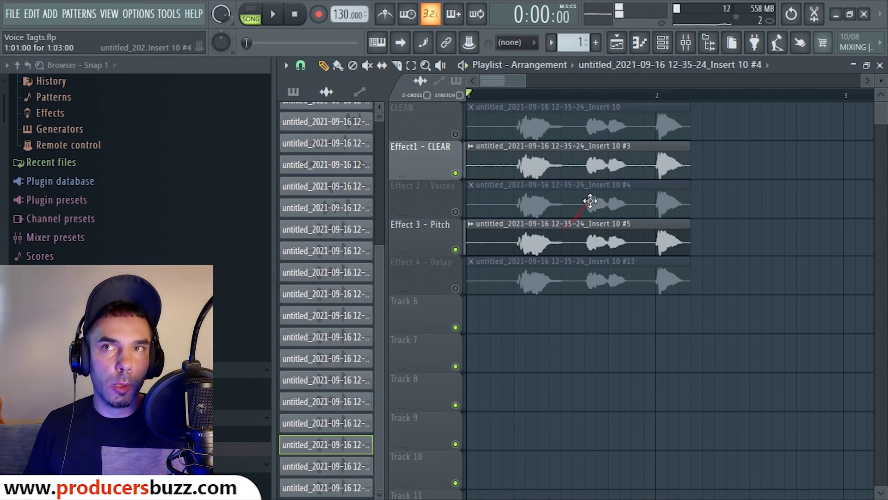
In the mixer, pan the effect 1 - Clear insert to the left and the effect 3 - Pitch & Stereo insert to the right.
click(686, 42)
key(space)
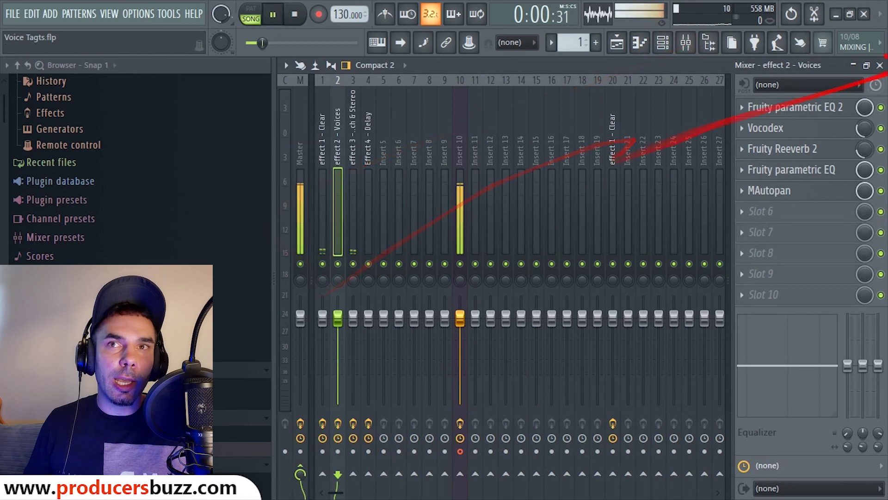
key(space)
click(879, 65)
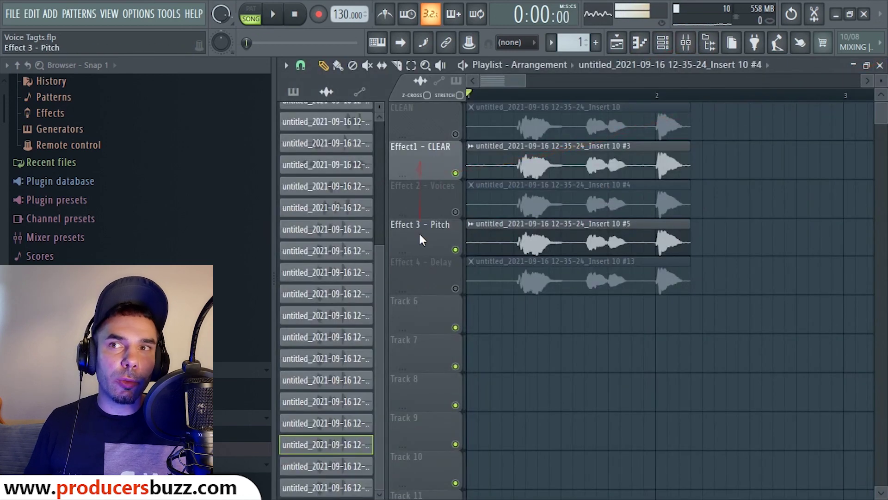
click(686, 43)
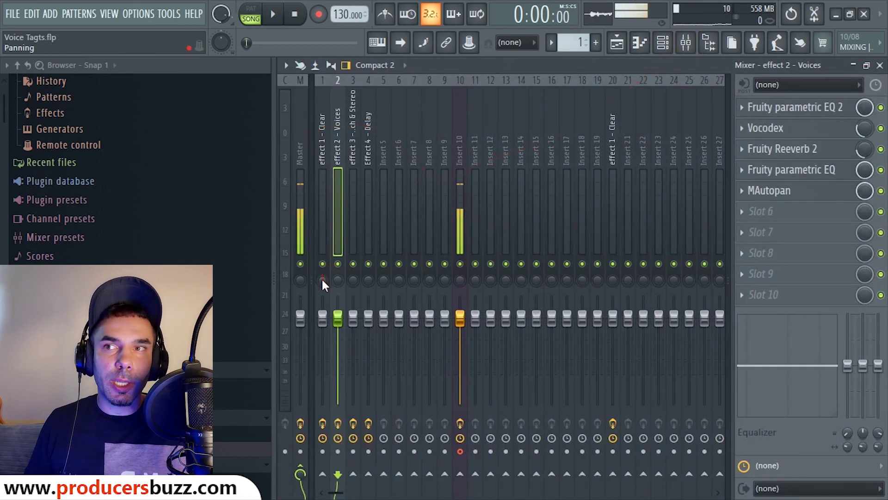
drag(321, 277, 321, 284)
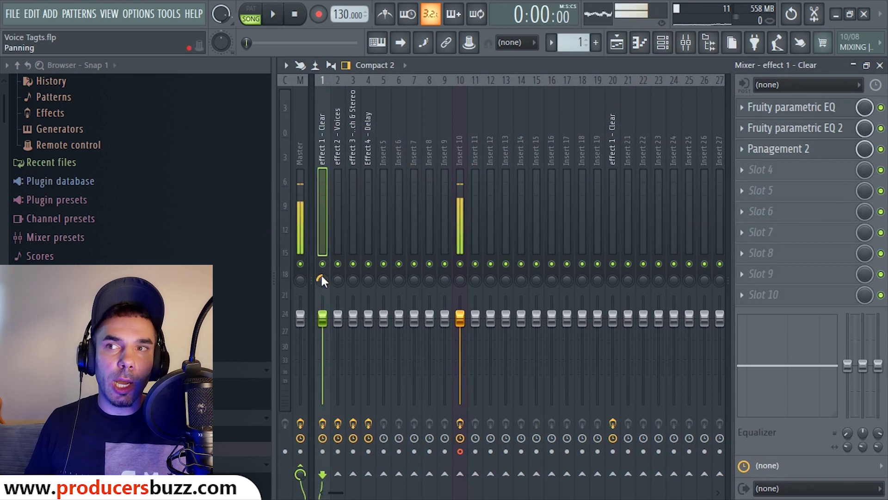
drag(353, 278, 349, 263)
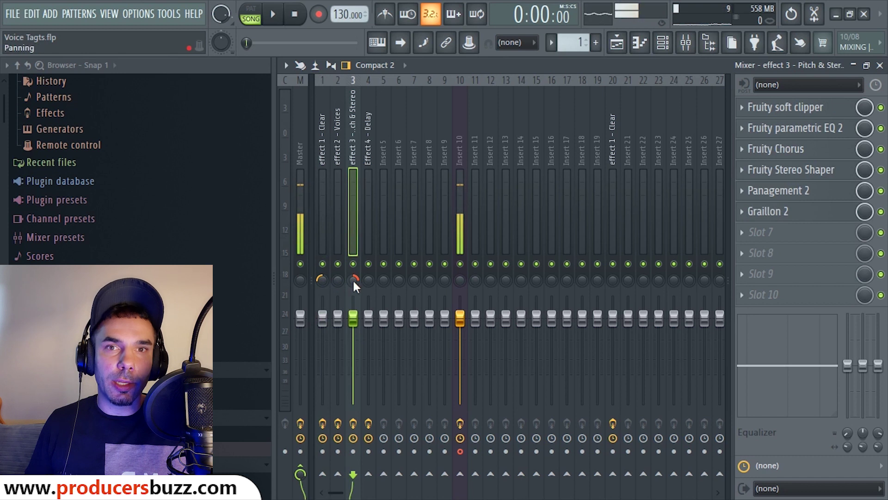
Play the panned effect 1 and effect 3 layers, select the effect 1 - Clear insert and close the mixer.
key(space)
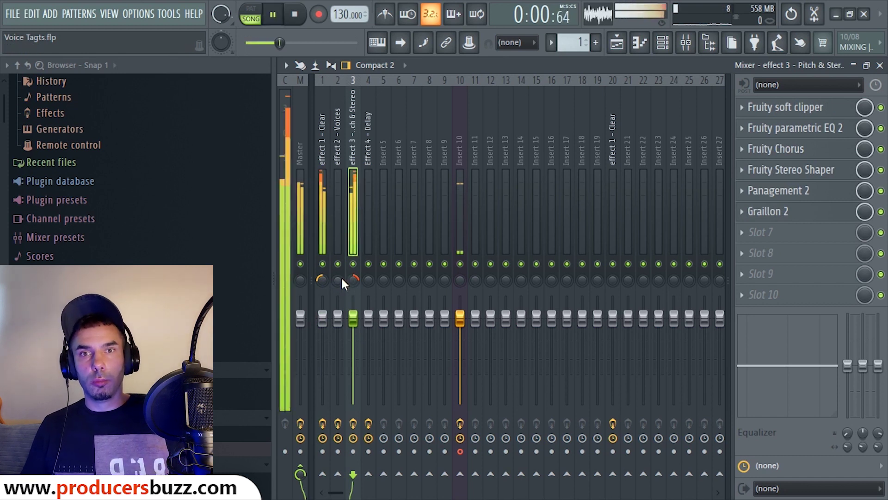
key(space)
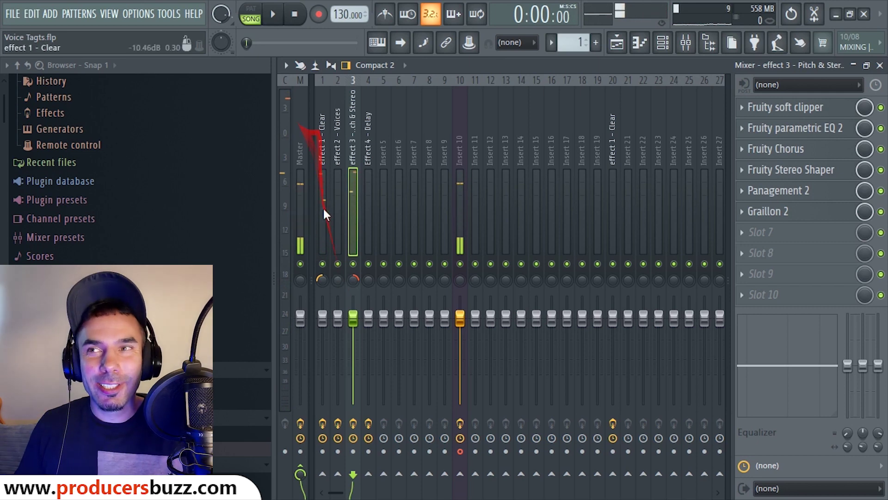
click(322, 279)
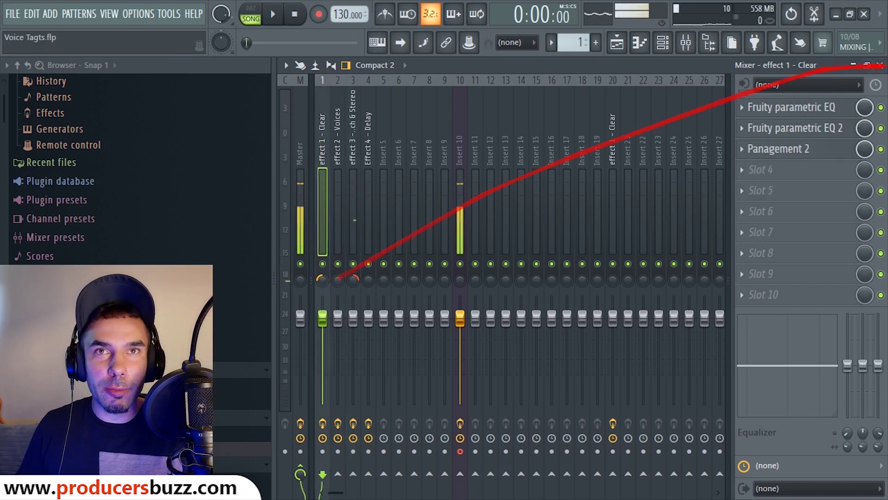
click(880, 65)
Unmute Effect 2 - Voices and play it repeatedly together with the panned Effect1 - CLEAR and Effect 3 - Pitch layers.
click(456, 213)
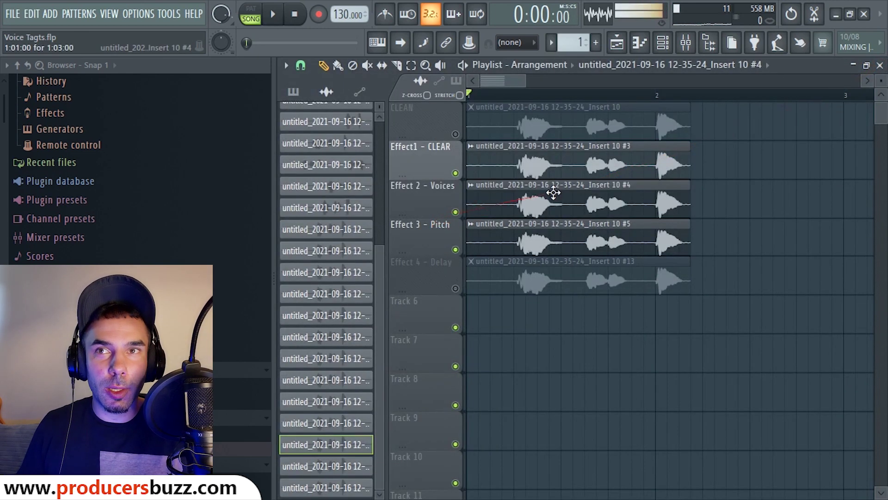
key(space)
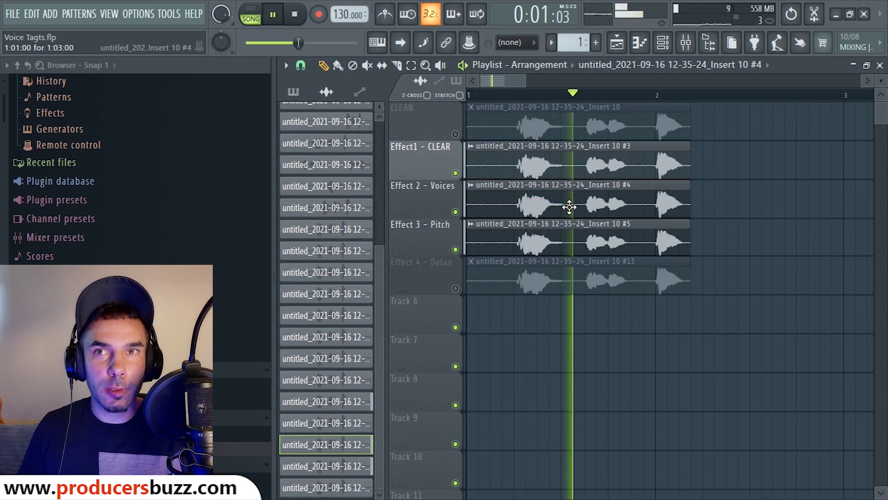
key(space)
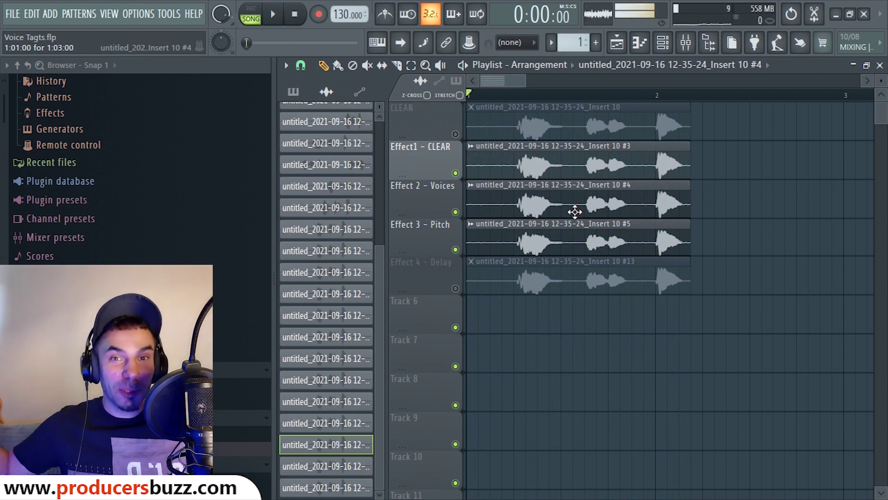
key(space)
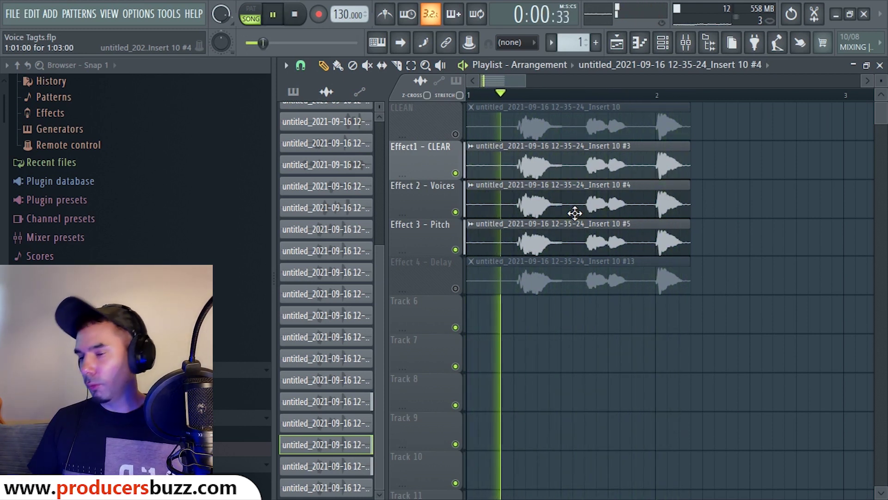
key(space)
key(space)
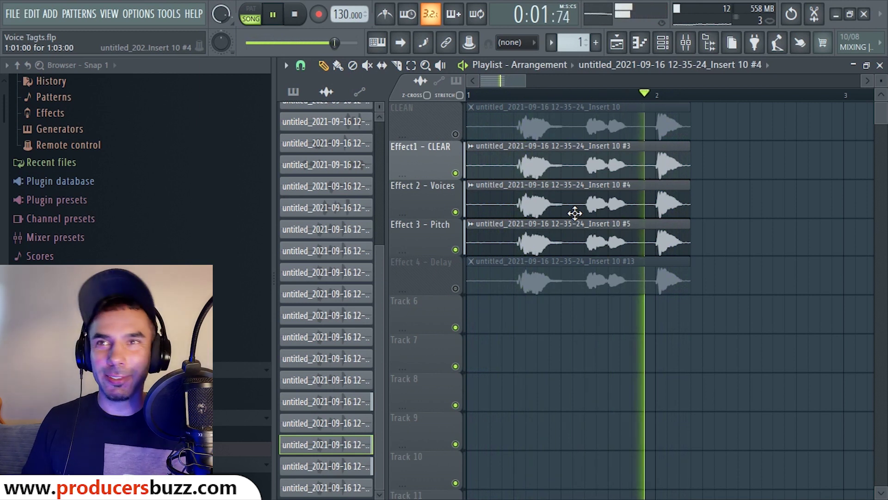
key(space)
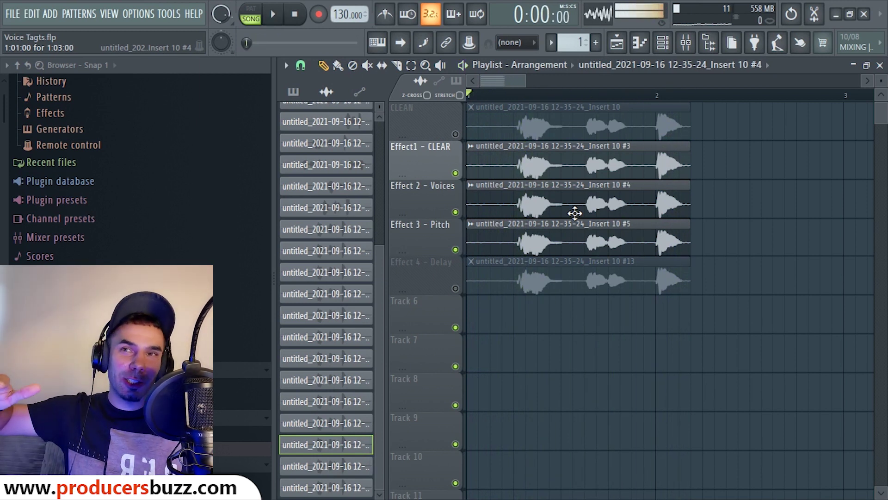
Mute the Effect 3 - Pitch and Effect 2 - Voices playlist tracks, keeping only Effect1 - CLEAR active.
click(456, 249)
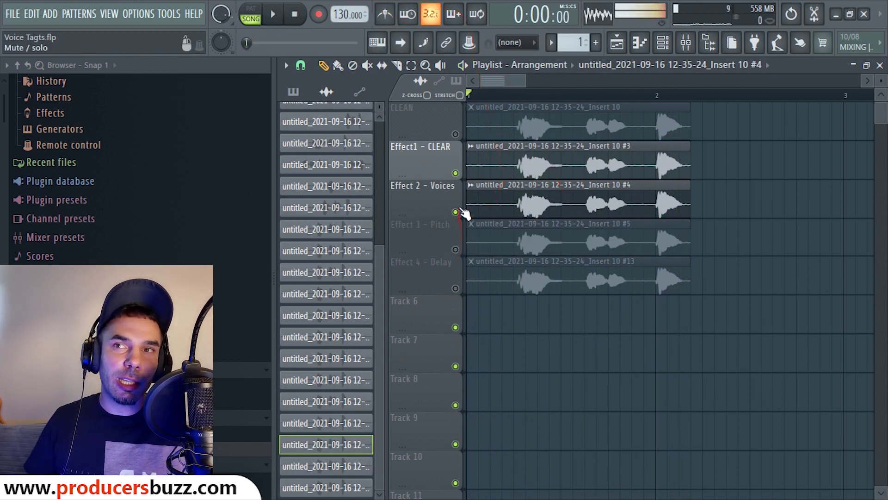
click(456, 212)
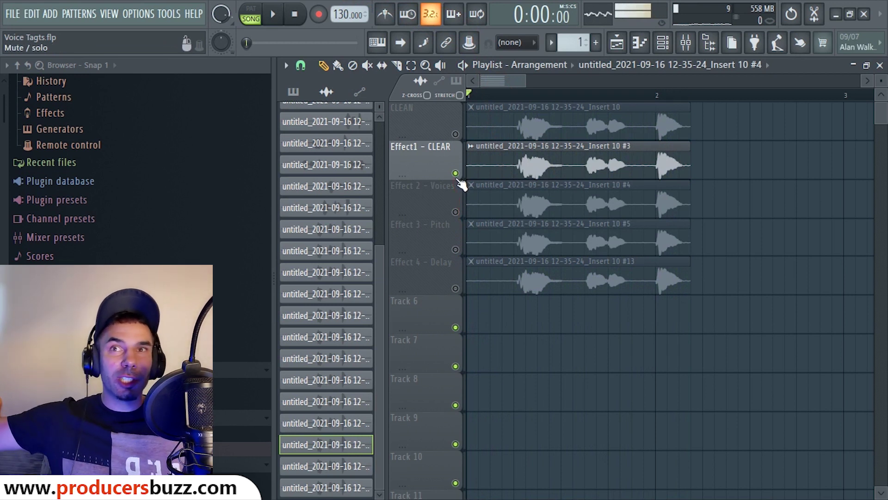